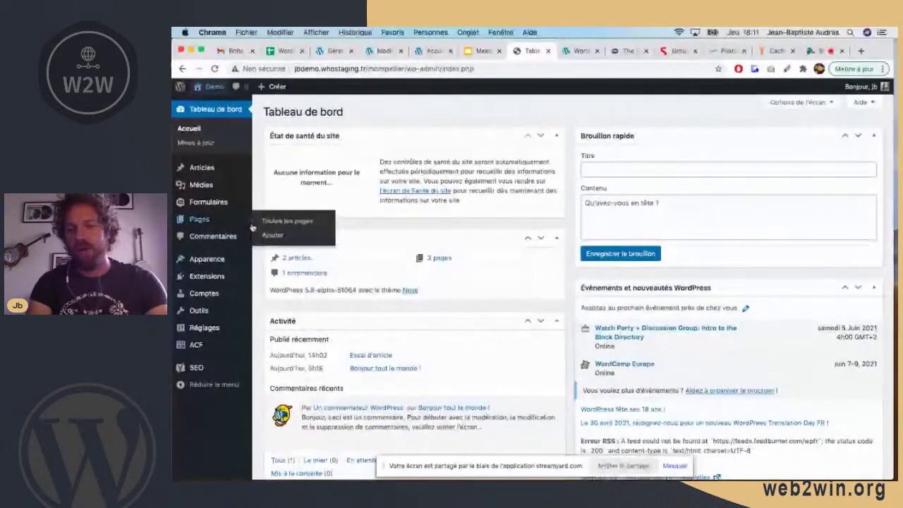
Create a new page and title it "Ma page de FAQ".
mouse_move(210, 280)
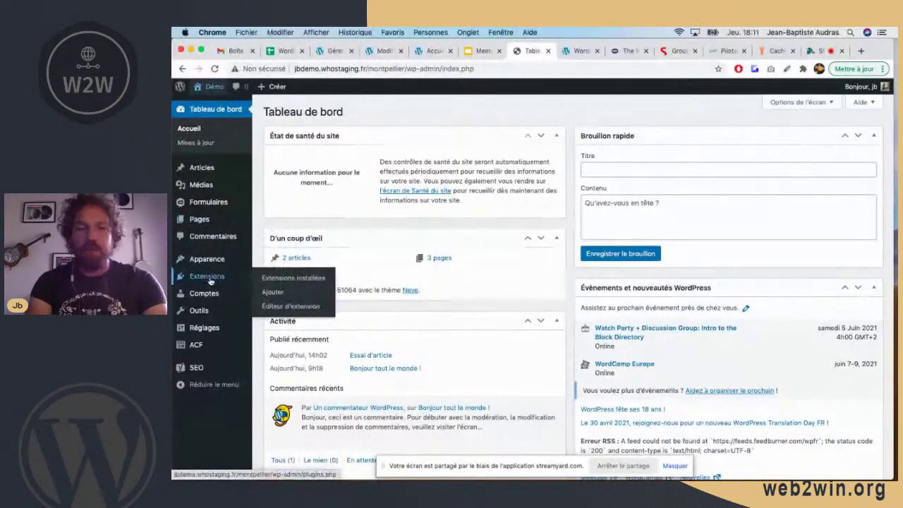
left_click(210, 281)
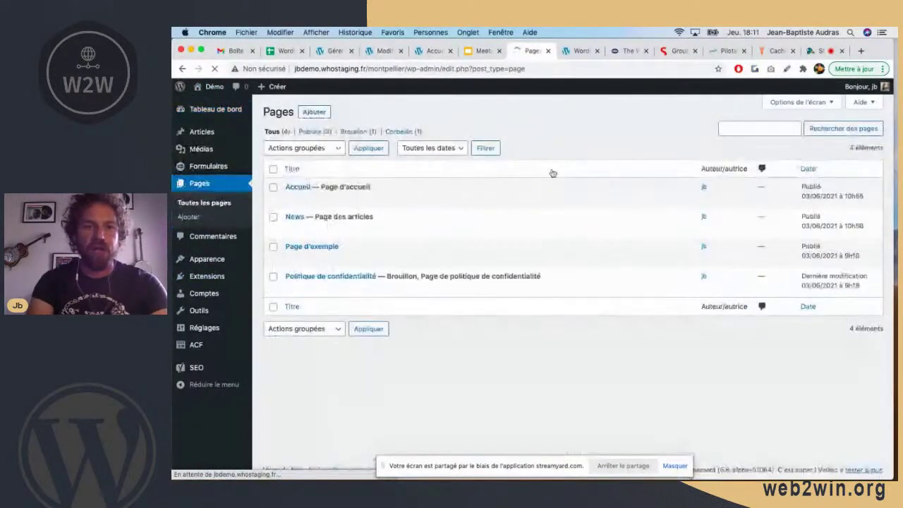
left_click(315, 113)
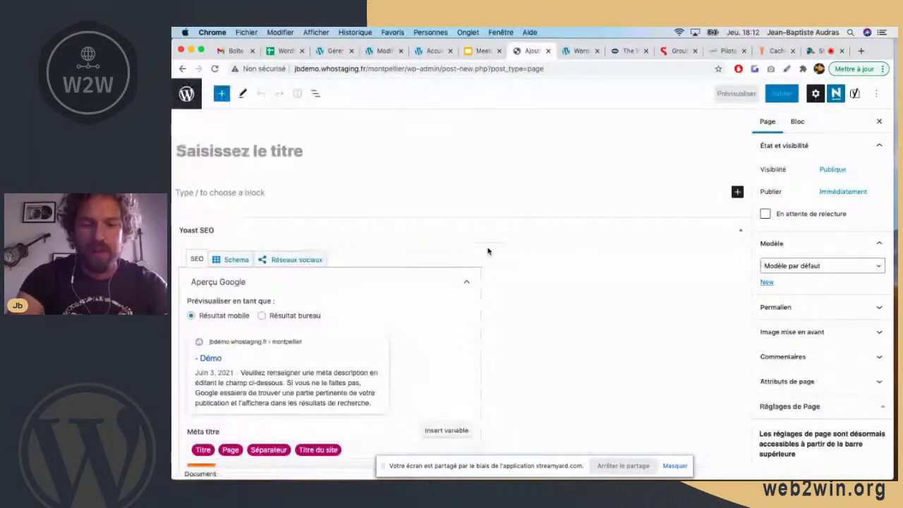
type("F")
key("BackSpace")
type("Ma page de ")
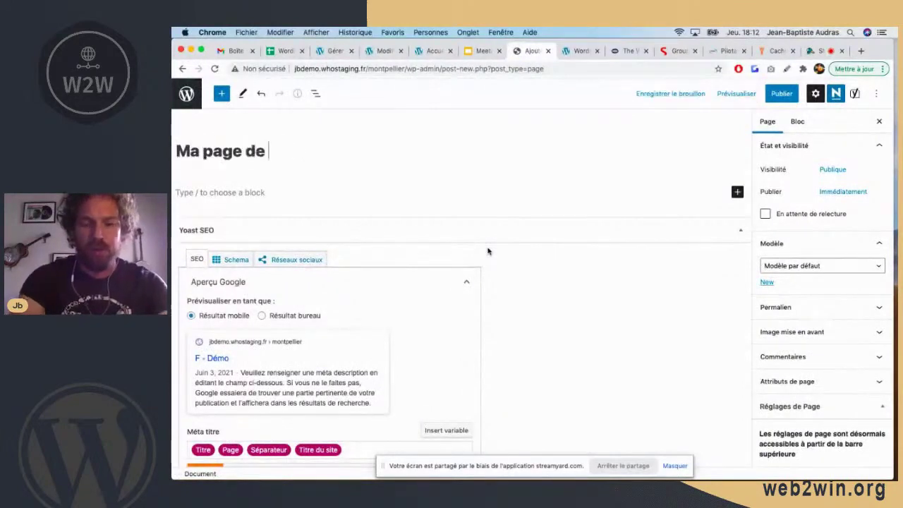
type("FAQ")
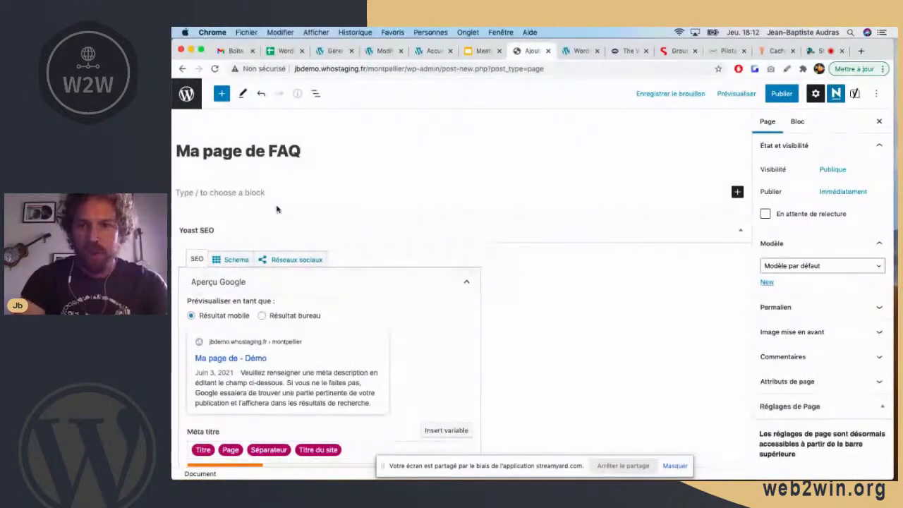
Collapse the Yoast SEO section and write the introductory paragraph "Un petit peu de texte" under the page title.
left_click(738, 234)
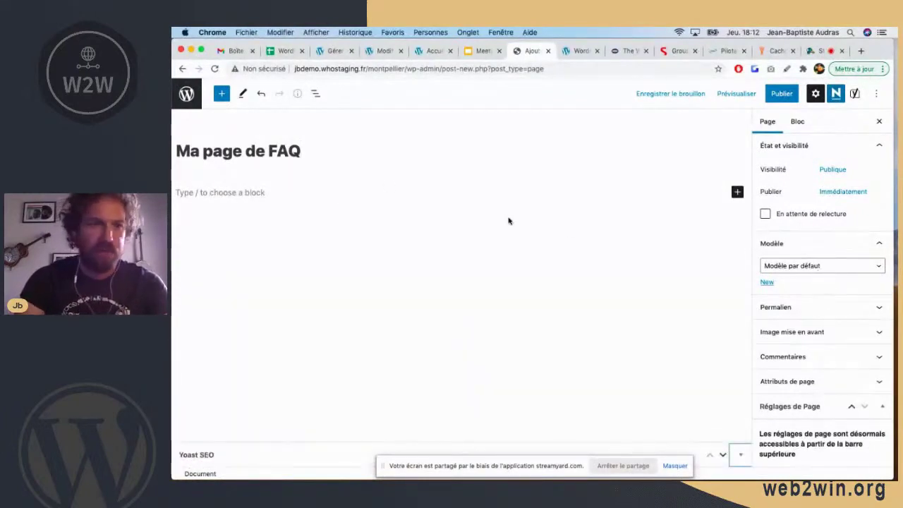
left_click(210, 195)
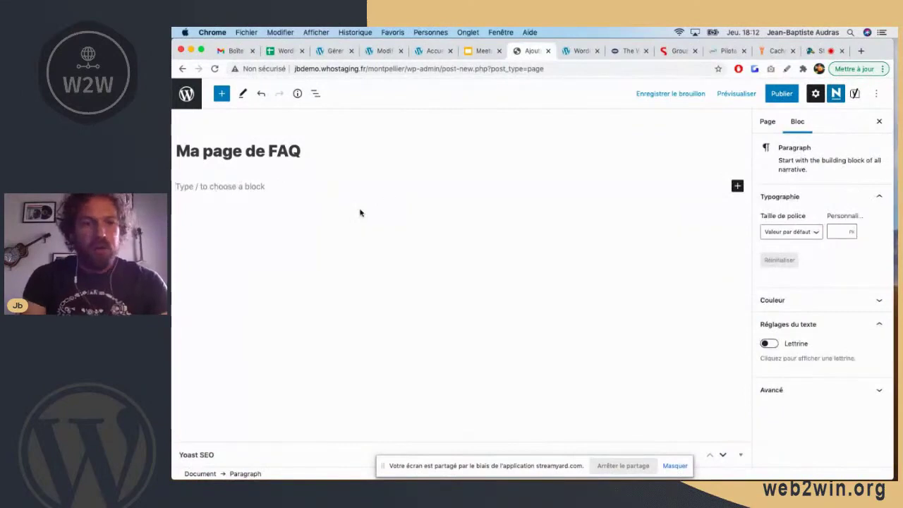
type("Un petit pe")
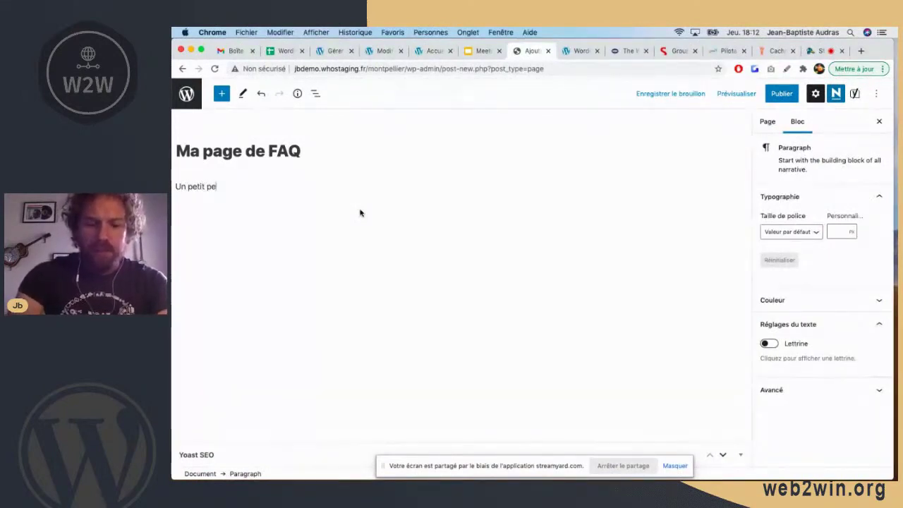
type("de texte")
key("Left")
key("Left")
key("Left")
key("Left")
key("Left")
key("Left")
key("BackSpace")
key("BackSpace")
type("u")
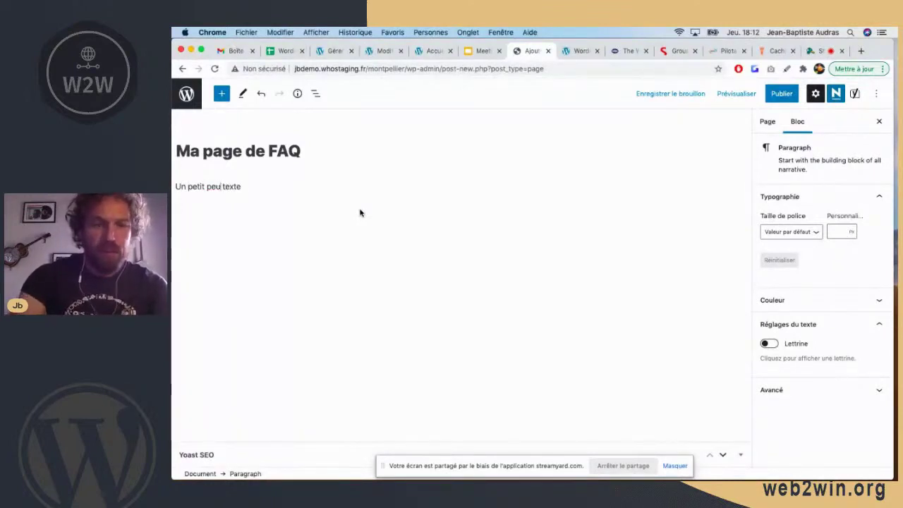
type(" de")
left_click(283, 185)
Add a level 2 heading reading "Une question" below the introductory paragraph.
key("Return")
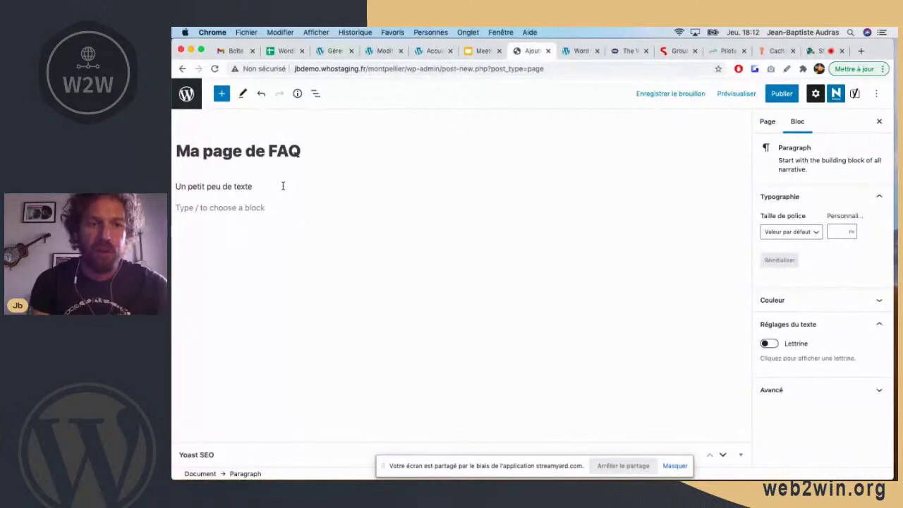
type("## Un titre")
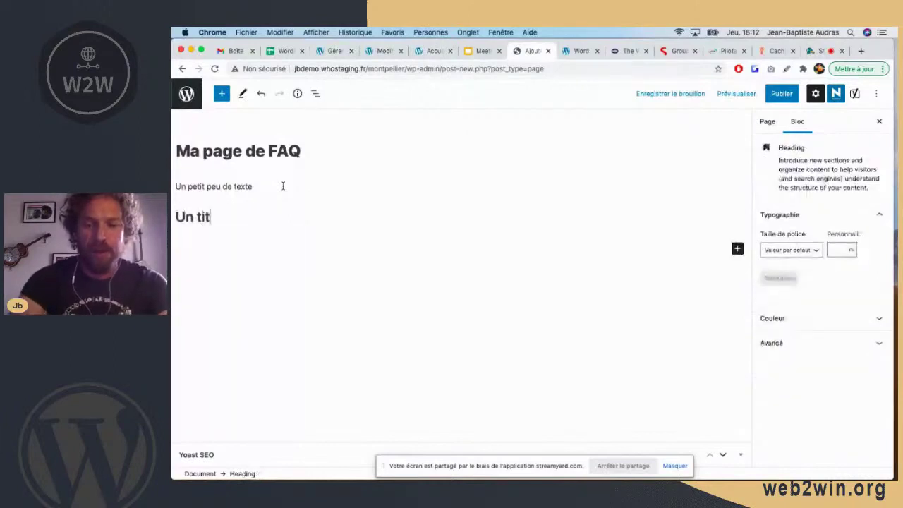
key("BackSpace")
key("BackSpace")
key("BackSpace")
key("BackSpace")
key("BackSpace")
type("e ")
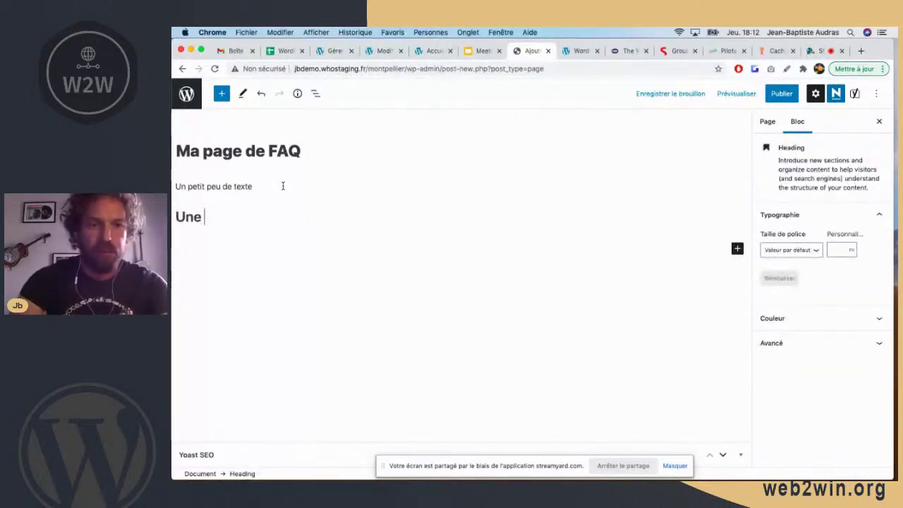
type("question")
Add a paragraph reading "Une réponse" below the "Une question" heading.
key("Return")
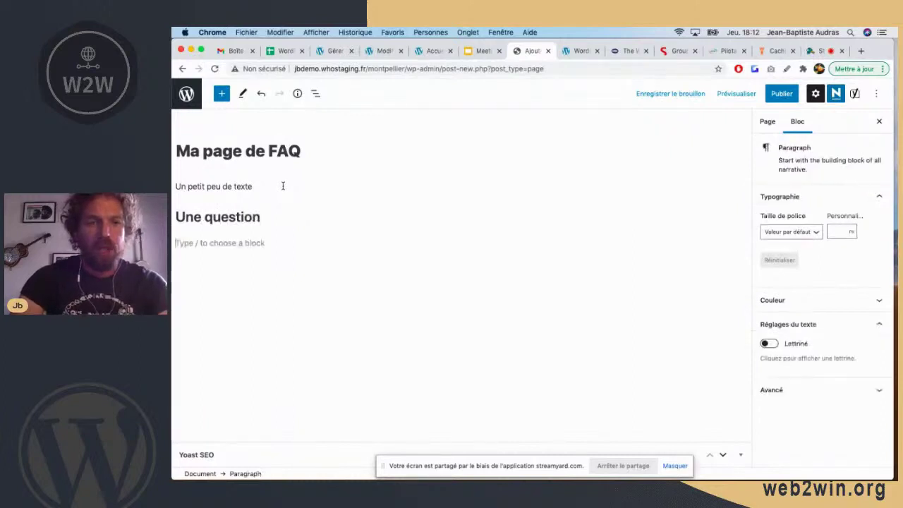
type("Une ")
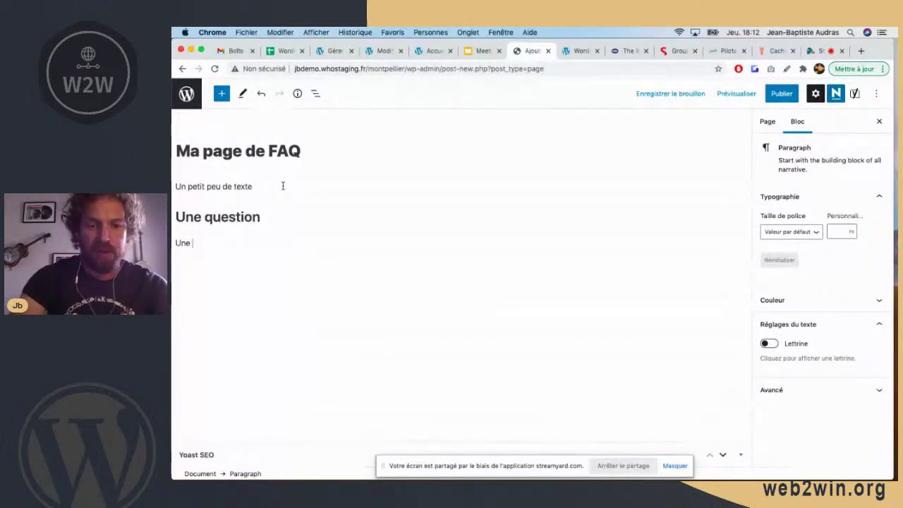
type("réponse")
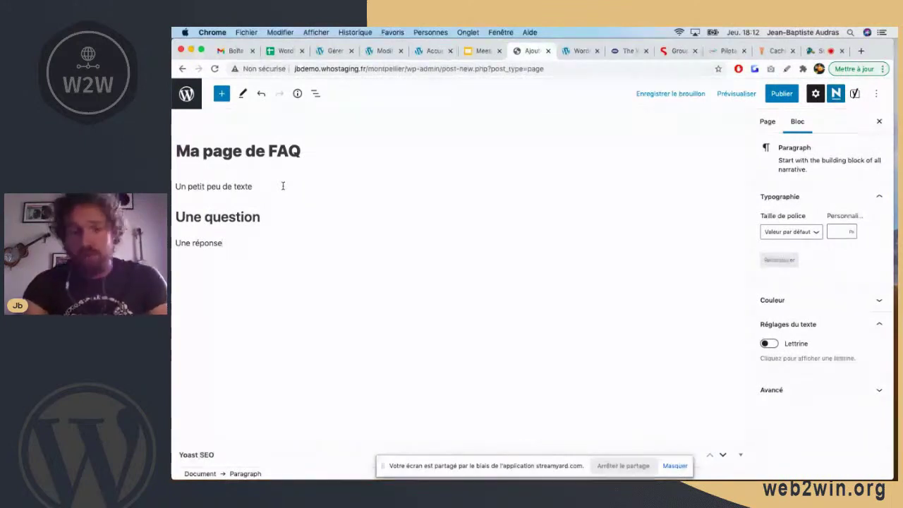
Insert a FAQ de Yoast block below the "Une réponse" paragraph.
key("Return")
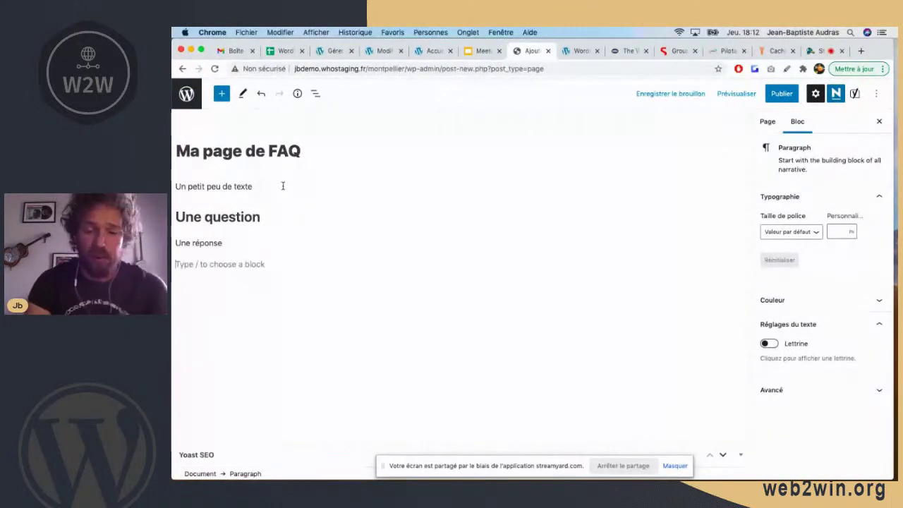
type("/")
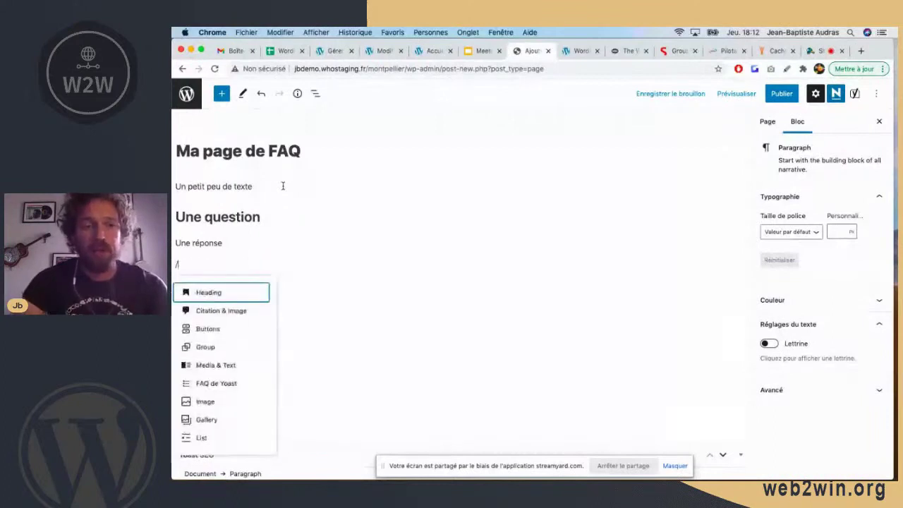
type("faq")
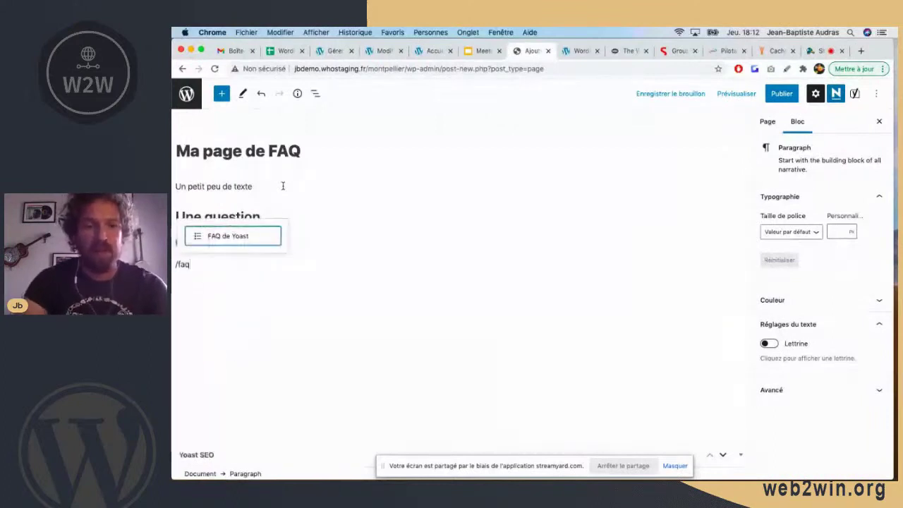
left_click(240, 237)
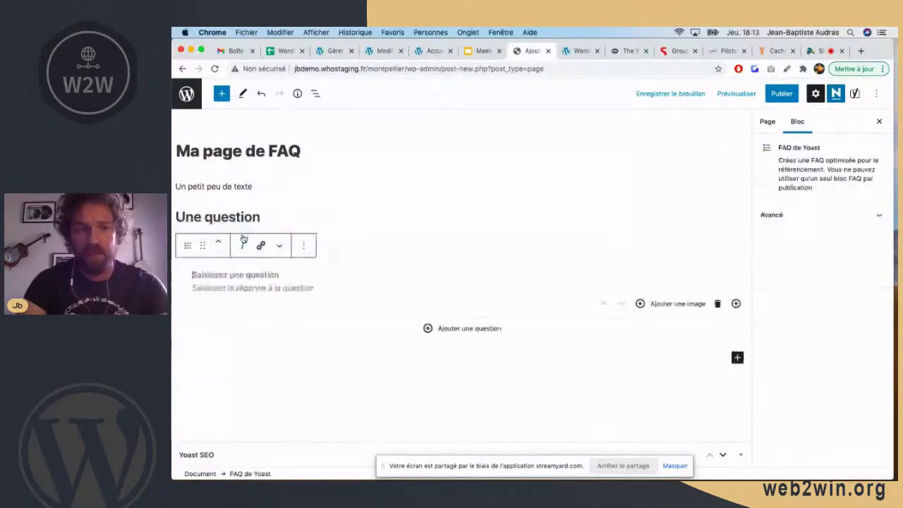
Fill in the FAQ block's first entry with the question "Une question" and the answer "Une réponse".
type("Question")
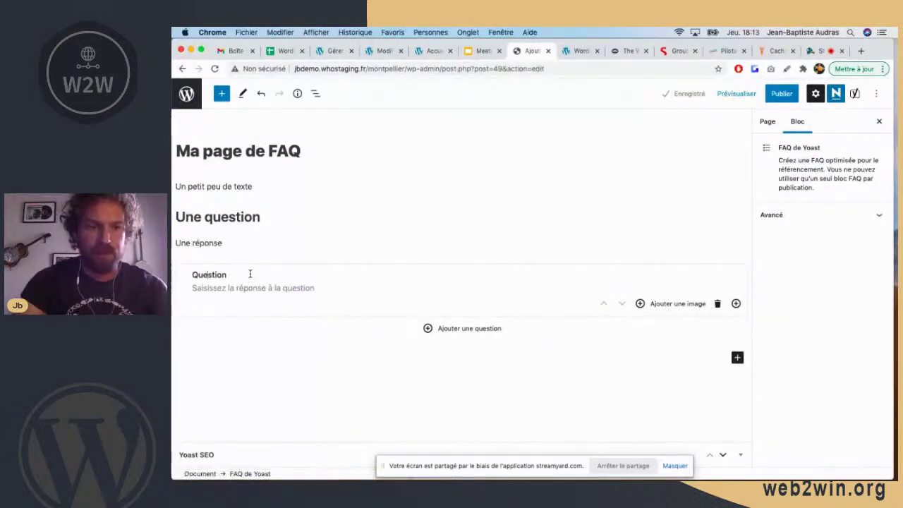
double_click(249, 273)
type("Une question")
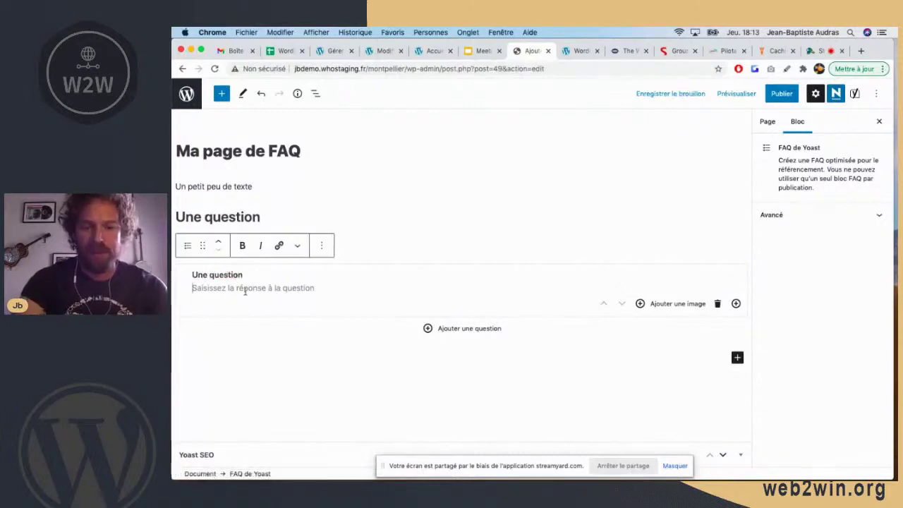
left_click(245, 289)
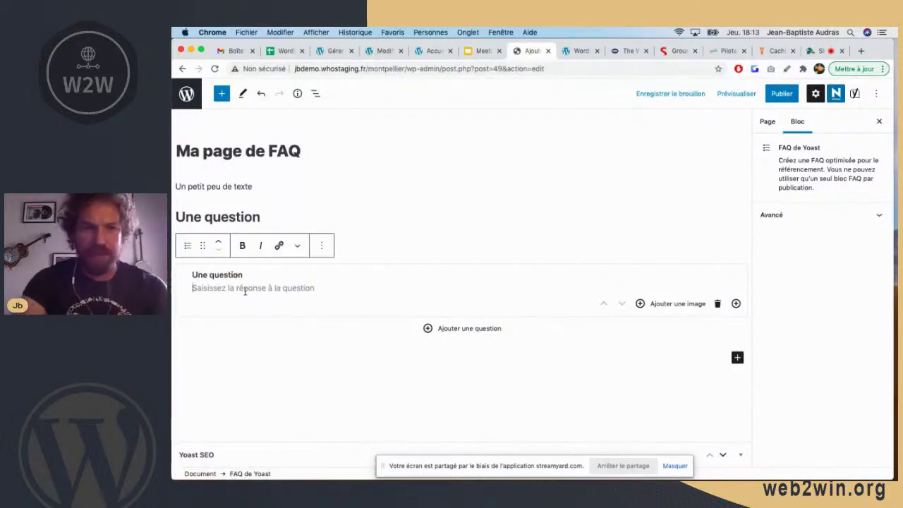
type("Une ré")
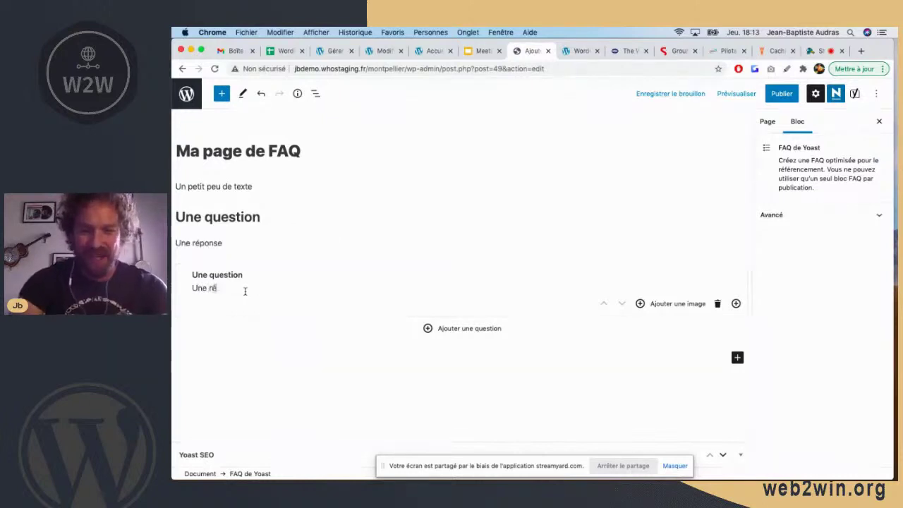
type("ponse")
Add a second entry to the FAQ block with the question "Une autre question" and the answer "Une autre réponse".
left_click(444, 329)
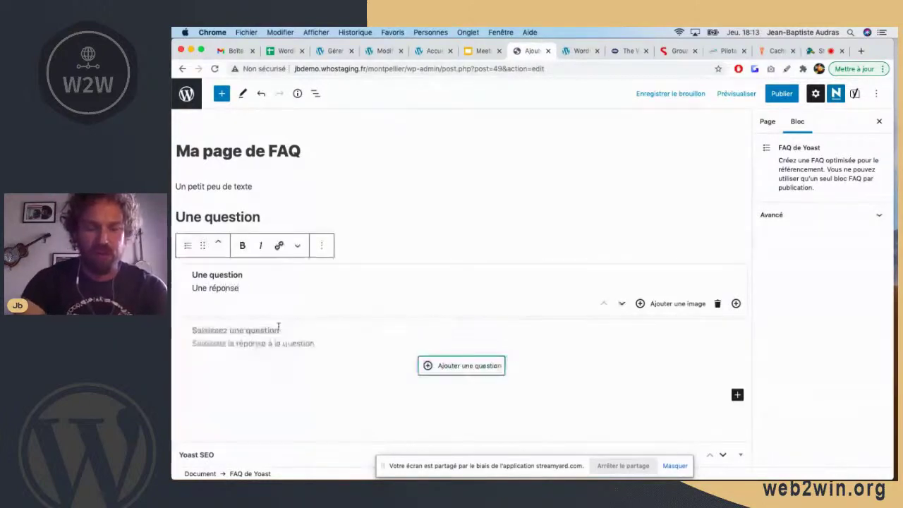
type("Une autr")
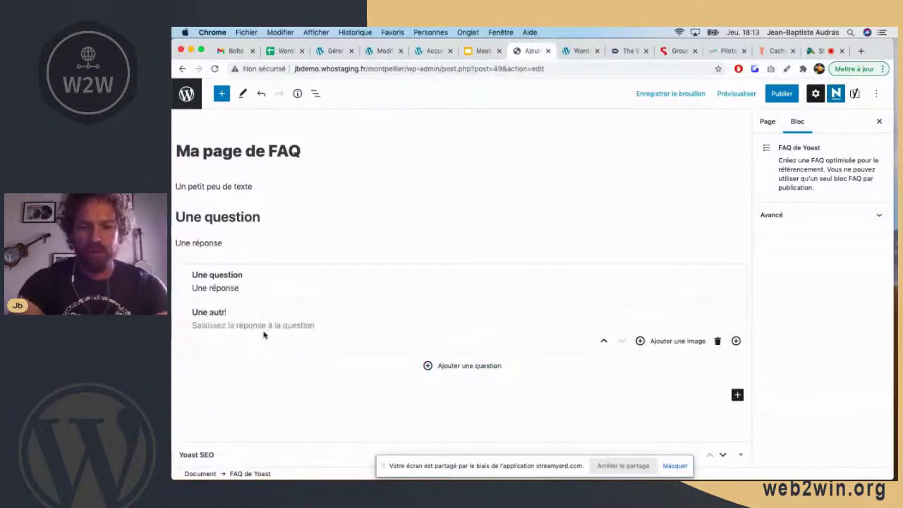
type("e question")
left_click(237, 326)
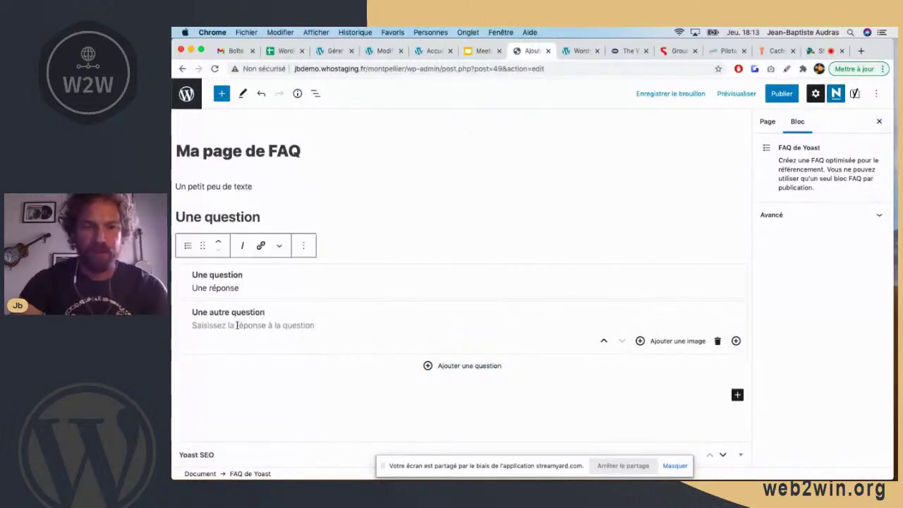
type("Une autre réponse")
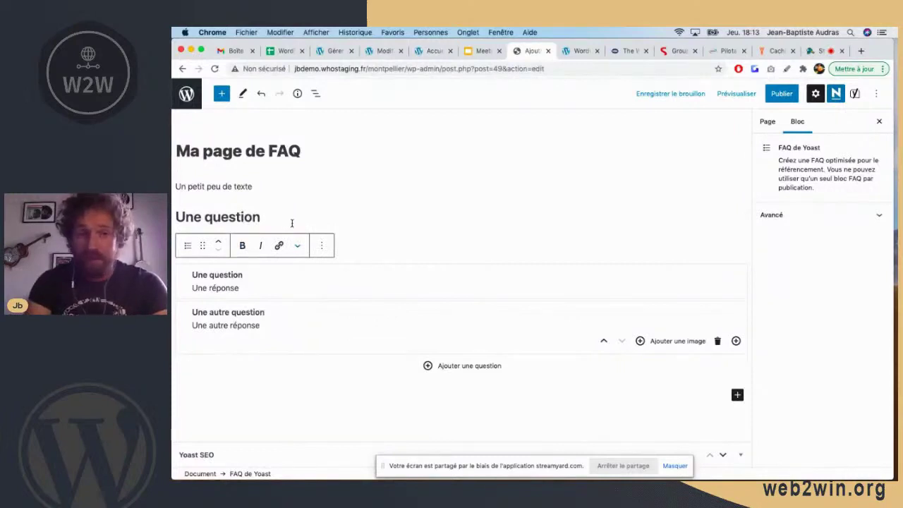
Publish the FAQ page and view the live page in a new browser tab.
left_click(782, 94)
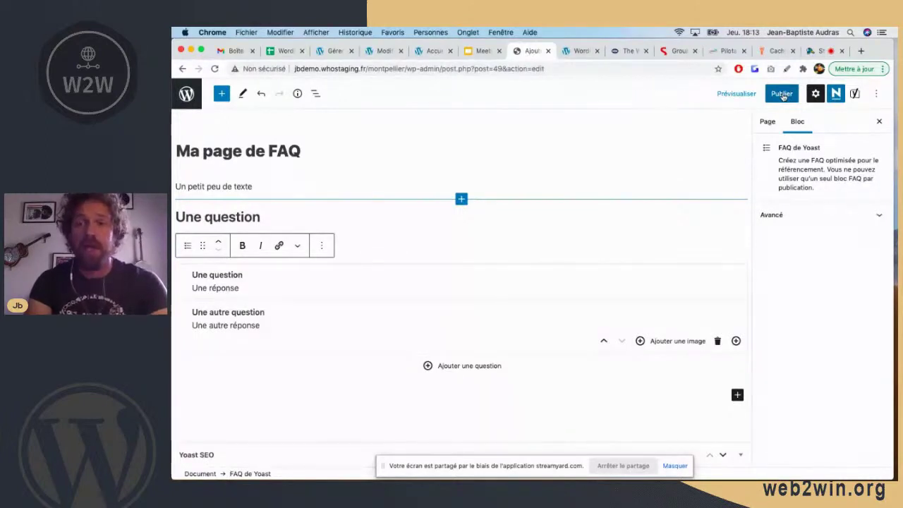
left_click(783, 94)
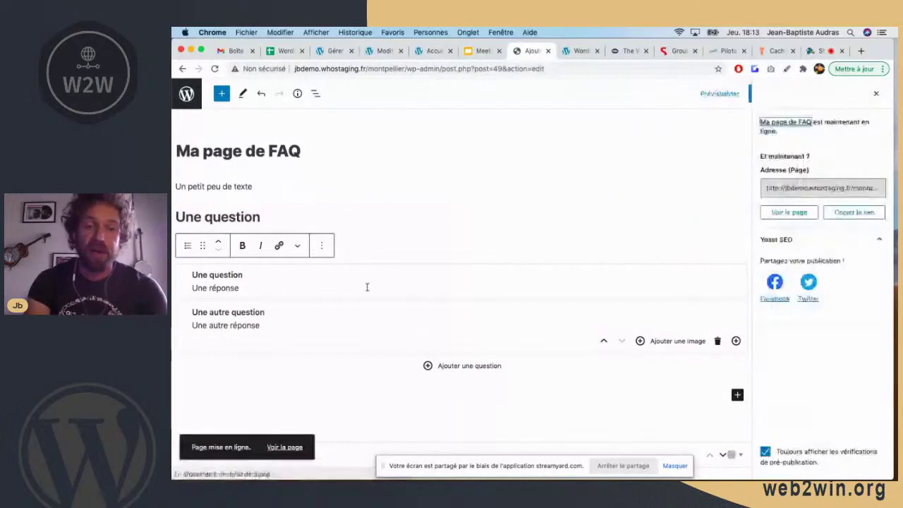
left_click(286, 448, "super")
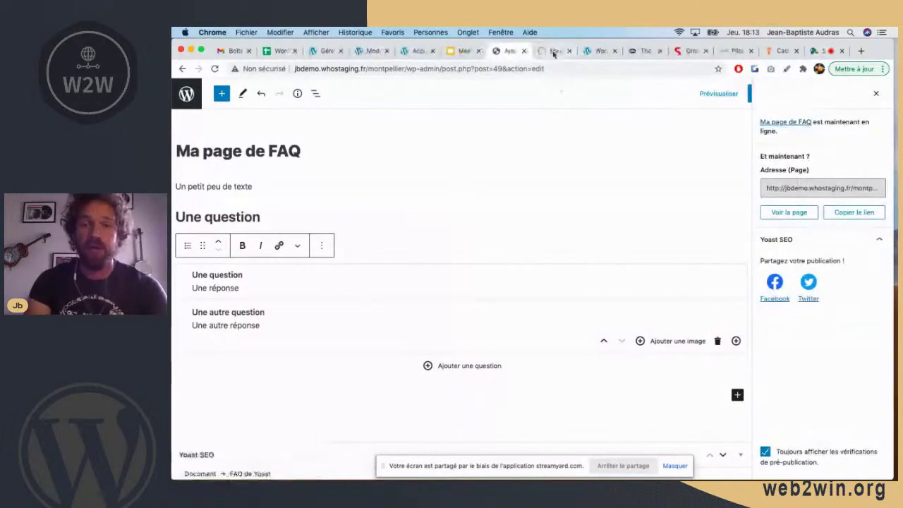
left_click(555, 51)
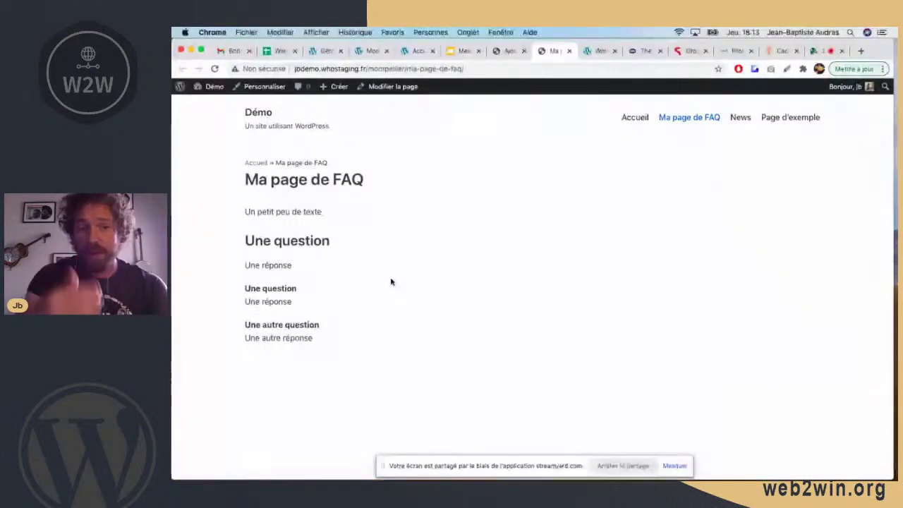
Open the live page's source code and search it for "schema", returning to the schema.org occurrence in the Yoast JSON-LD script.
key("super+alt+u")
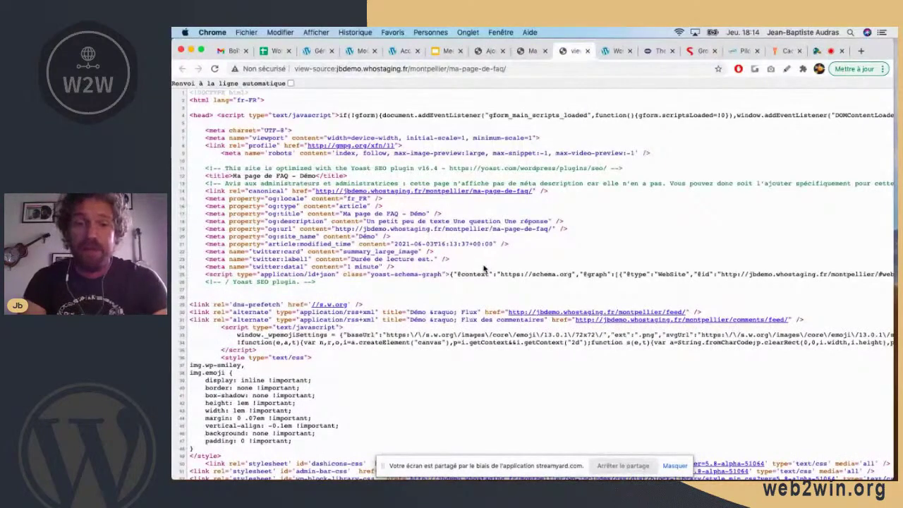
key("super+f")
type("shema")
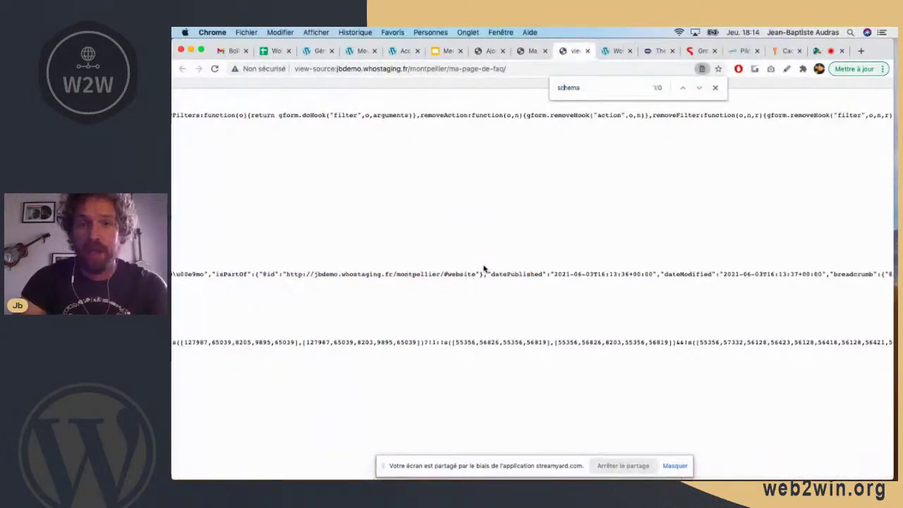
key("Return")
key("Return")
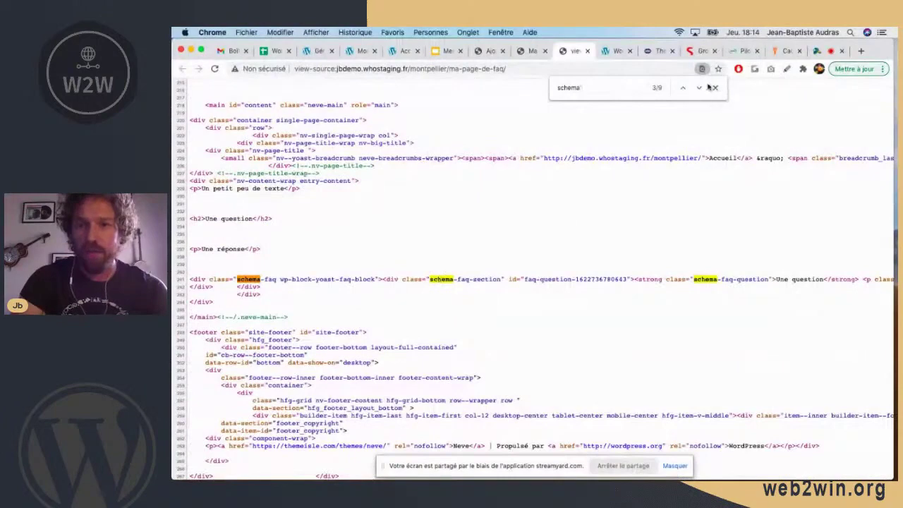
left_click(683, 88)
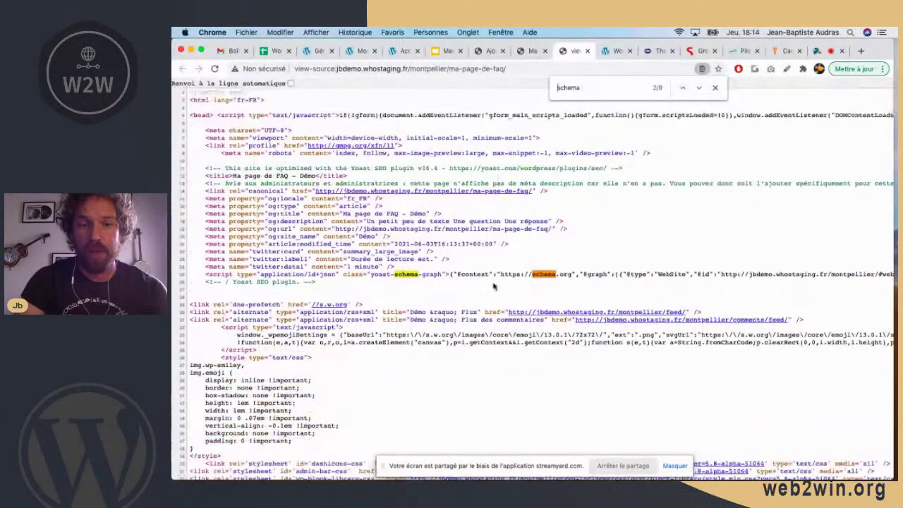
Search the page source for "faq" and go through the matches in the Yoast JSON-LD script, from the FAQPage type to mainEntity.
scroll(494, 285, "down", 2)
scroll(494, 285, "down", 5)
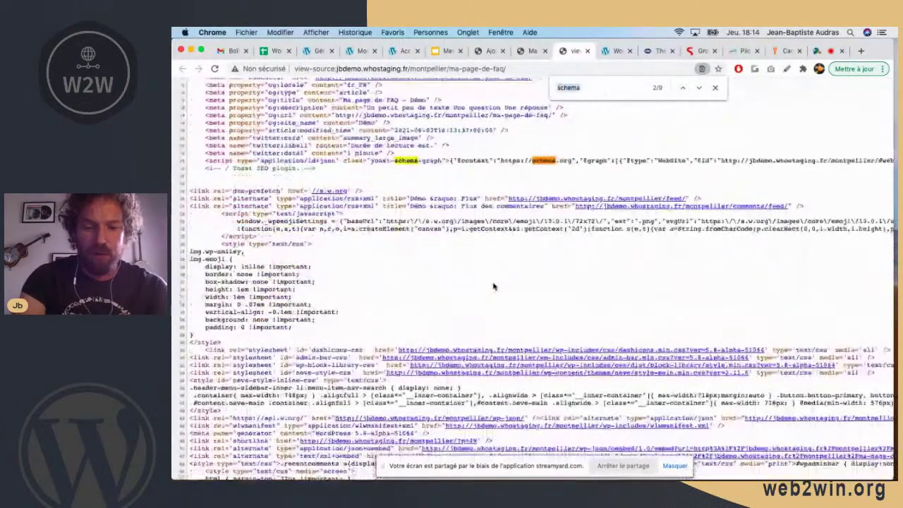
key("super+f")
type("faq")
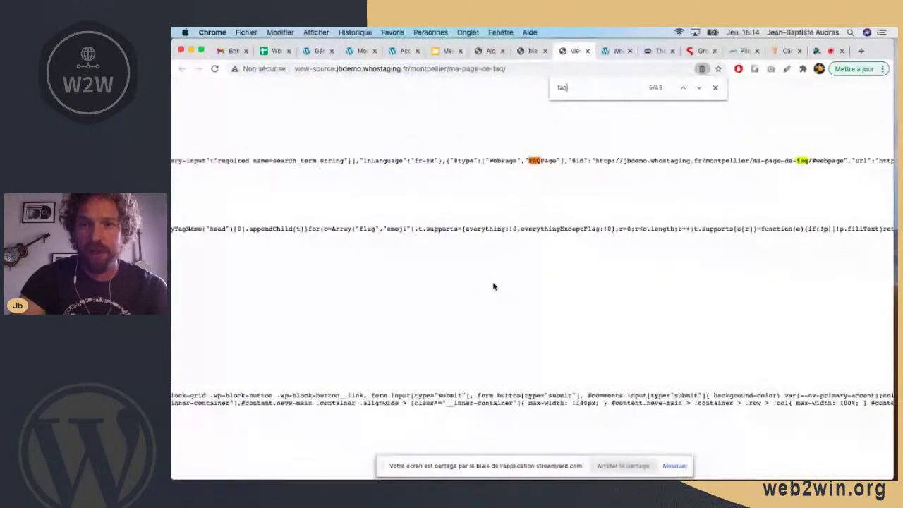
key("Return")
key("Return")
key("Return")
key("Return")
key("Return")
key("Return")
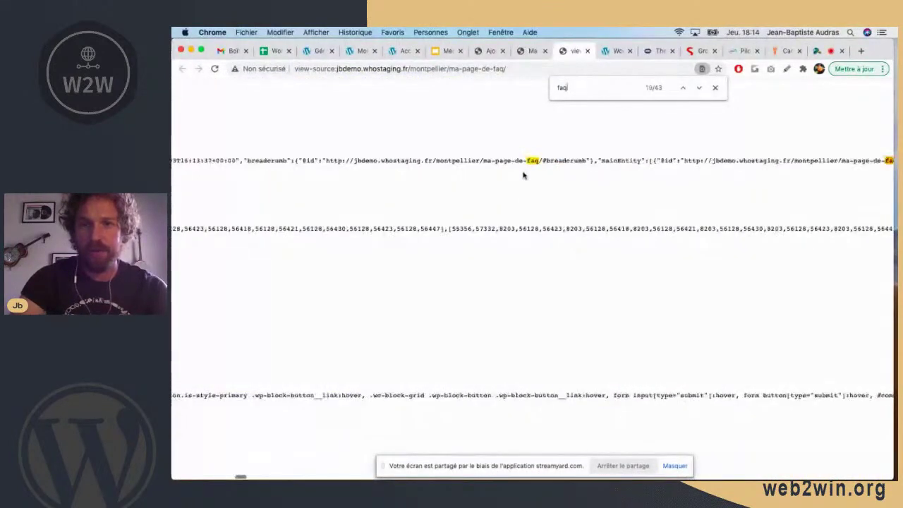
Search the page source for "question" to locate the FAQ question references, and return to the beginning of the JSON-LD line.
key("super+a")
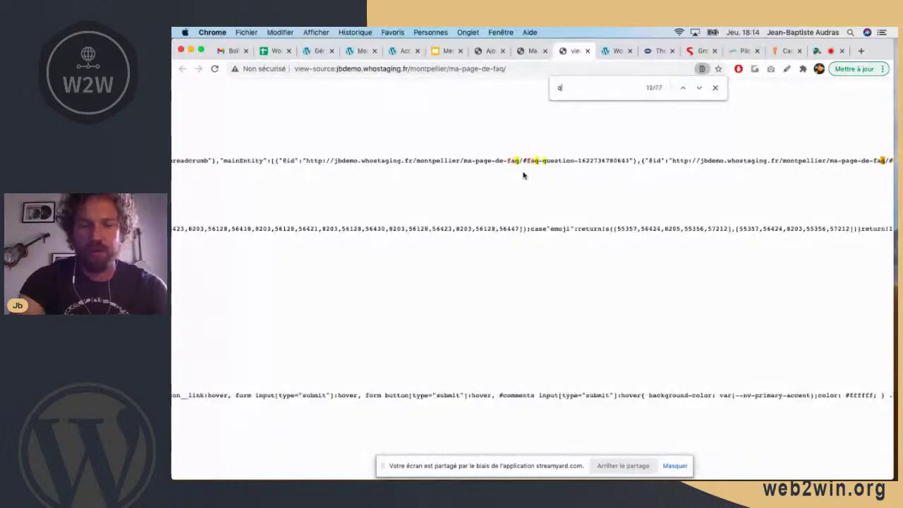
type("question")
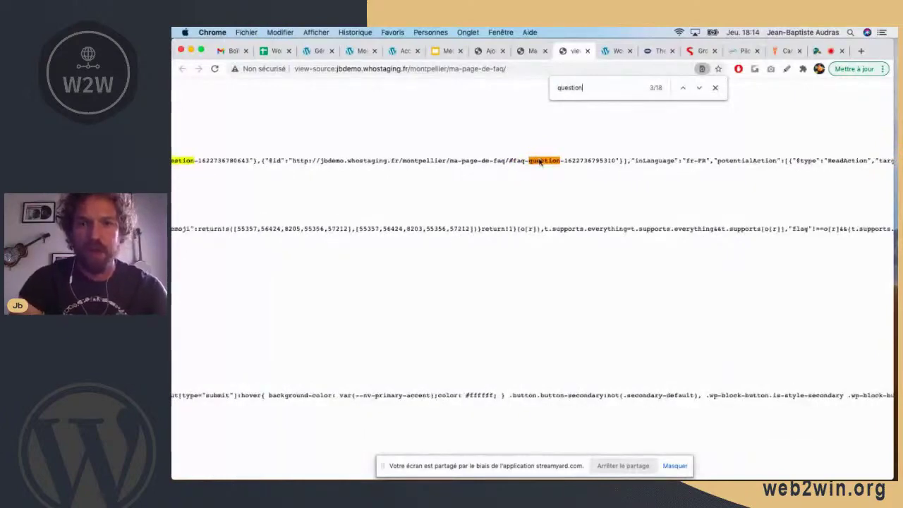
scroll(521, 170, "left", 5)
scroll(516, 162, "left", 10)
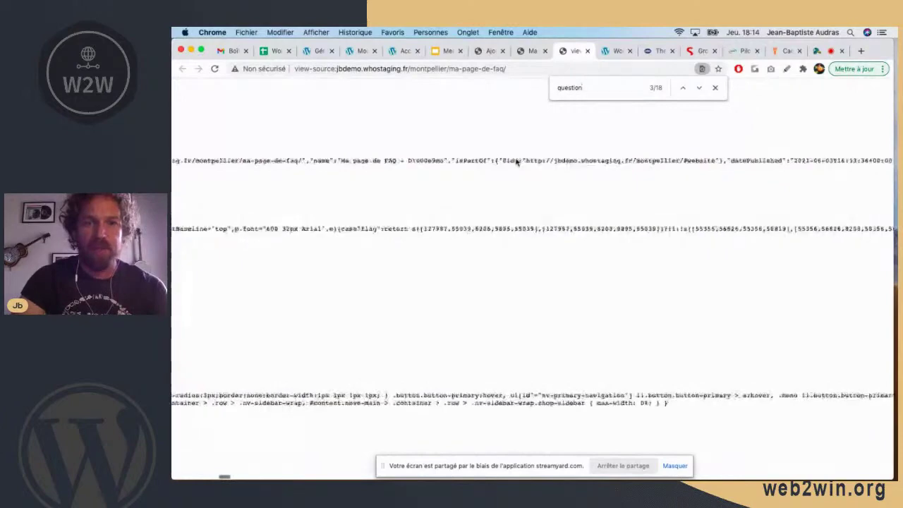
scroll(515, 162, "left", 10)
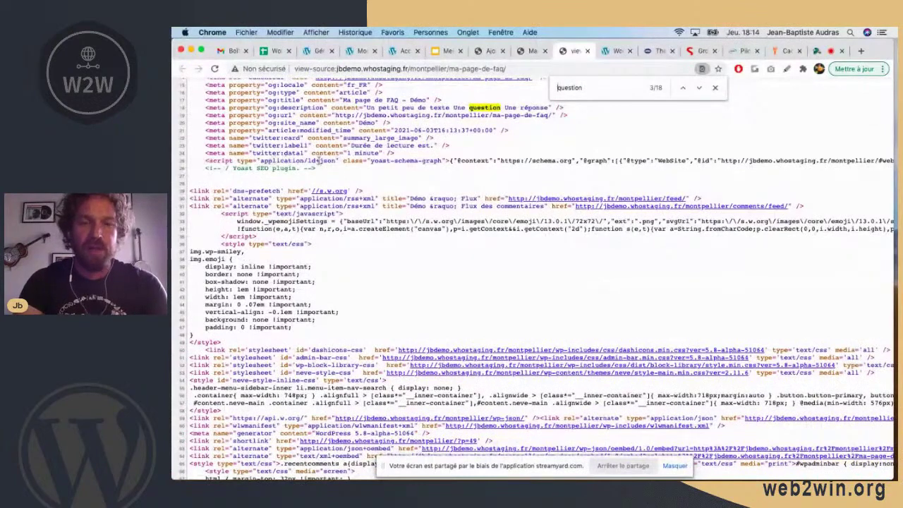
Highlight the opening tag of the yoast-schema-graph script and examine its JSON-LD along the line to the FAQ page's name and isPartOf properties.
left_click_drag(204, 162, 450, 161)
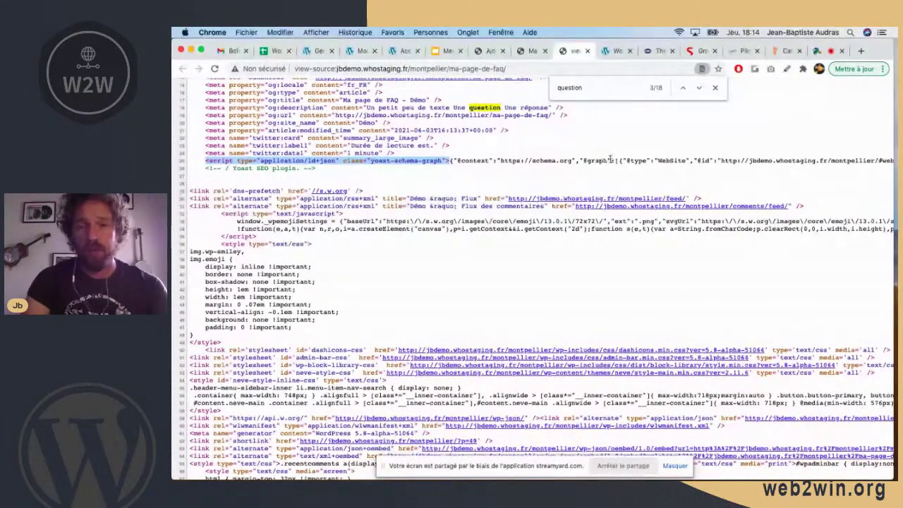
scroll(610, 158, "right", 3)
scroll(610, 158, "right", 7)
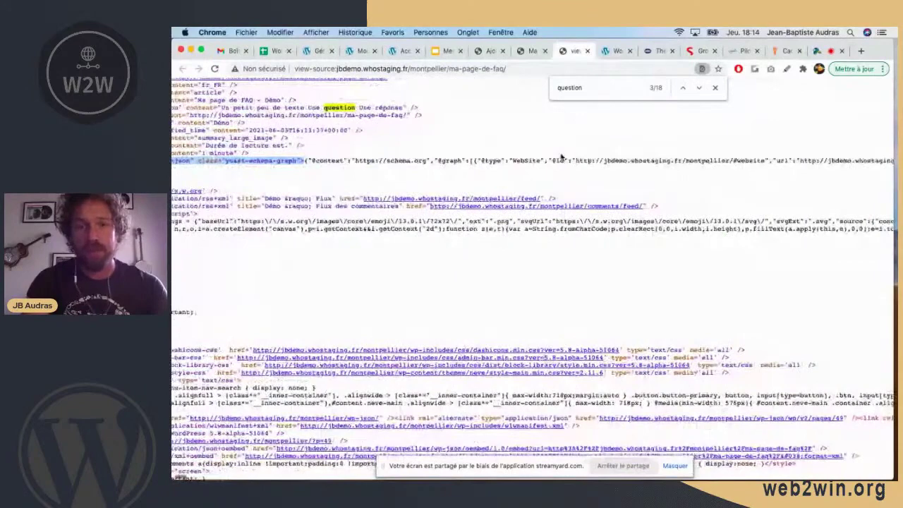
scroll(562, 161, "right", 3)
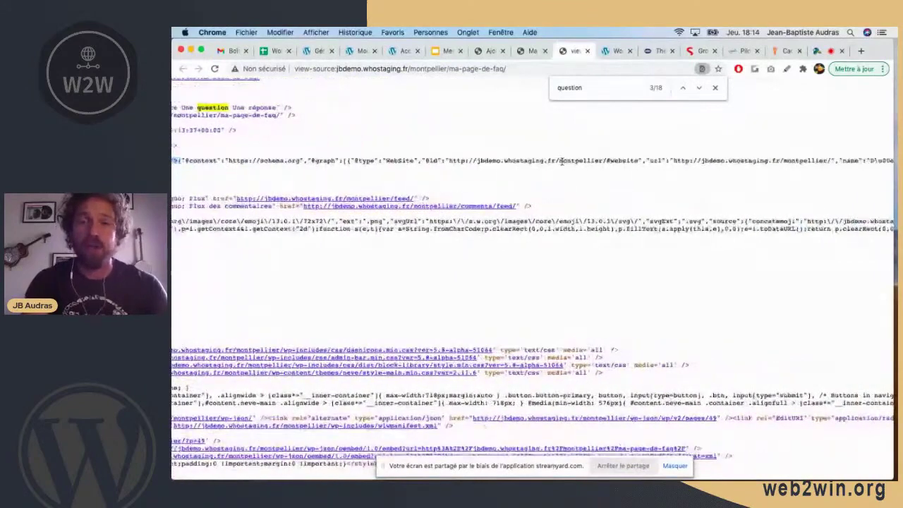
scroll(562, 161, "right", 9)
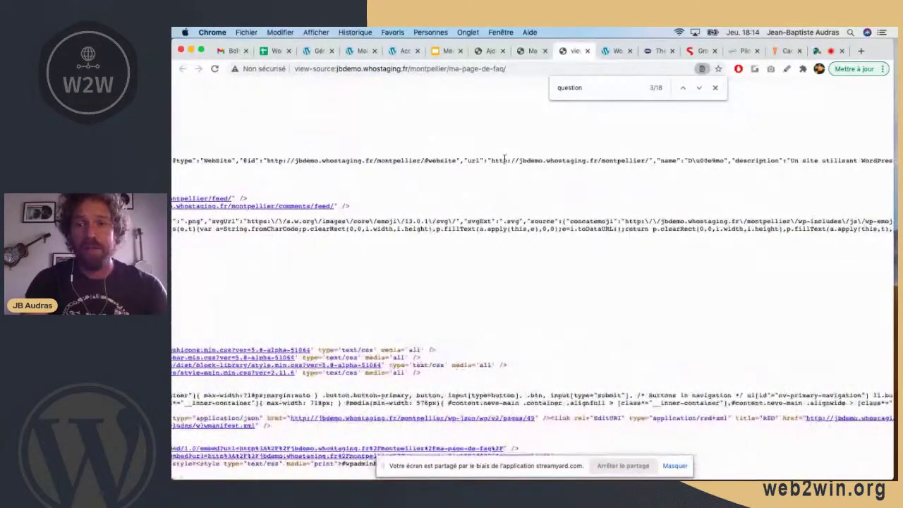
scroll(504, 158, "right", 20)
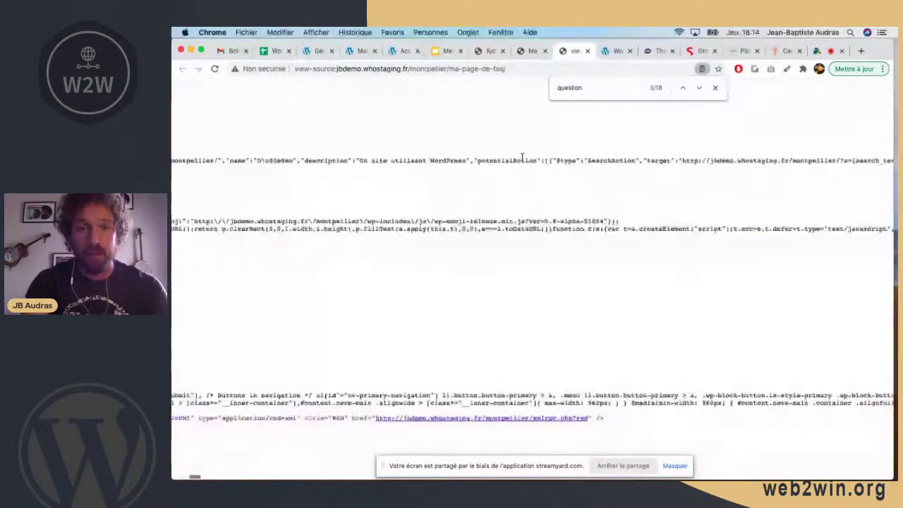
scroll(522, 157, "right", 15)
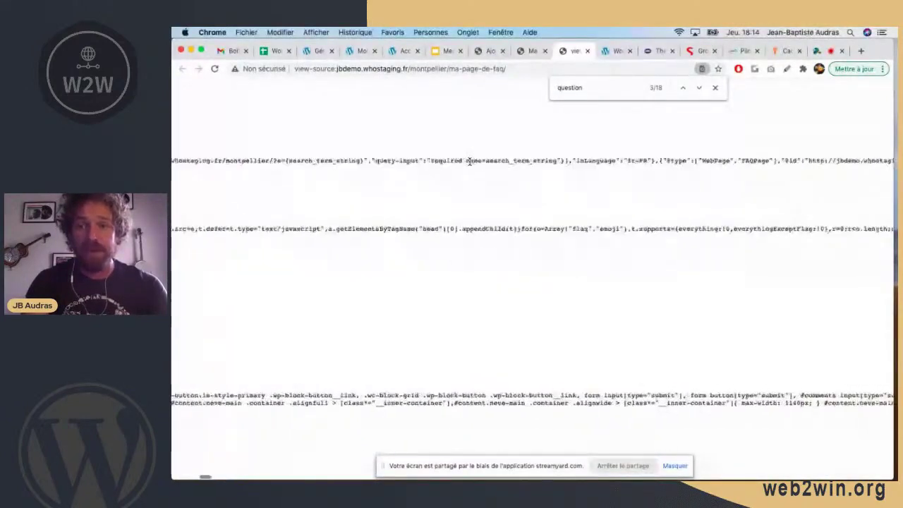
scroll(519, 160, "right", 20)
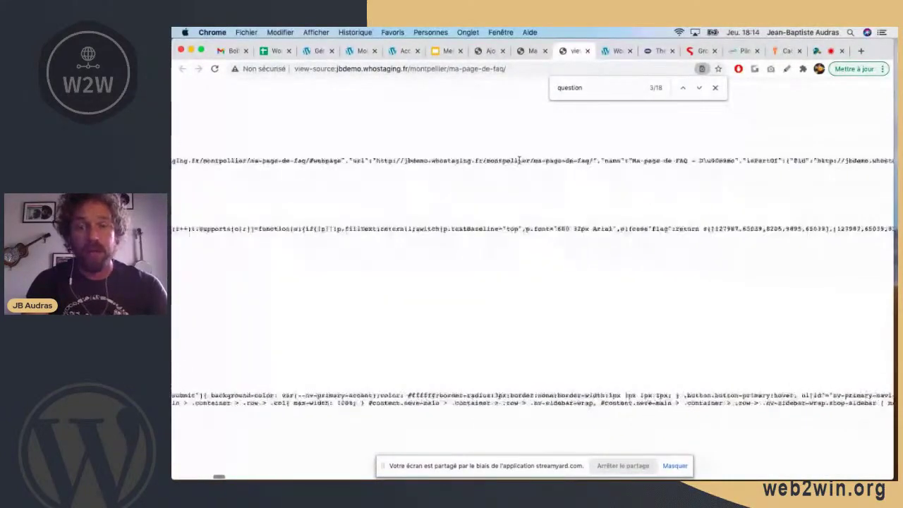
scroll(519, 160, "right", 7)
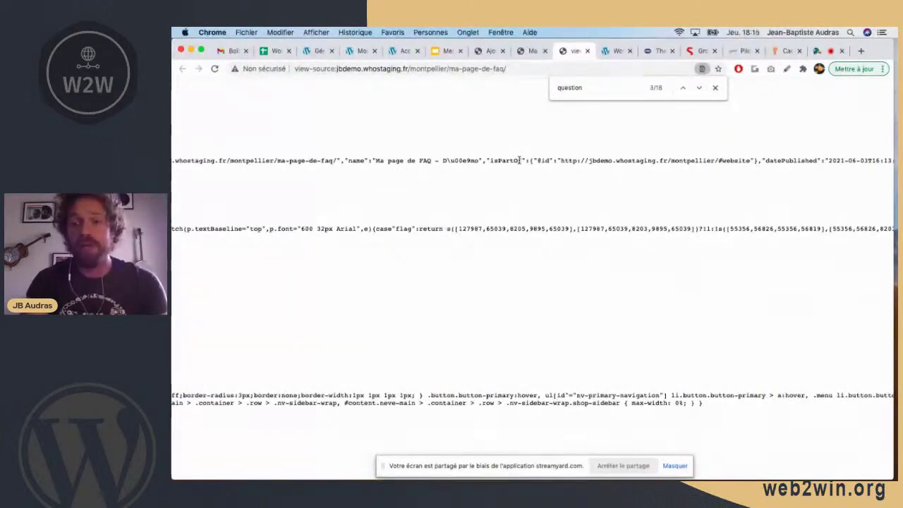
scroll(520, 160, "right", 2)
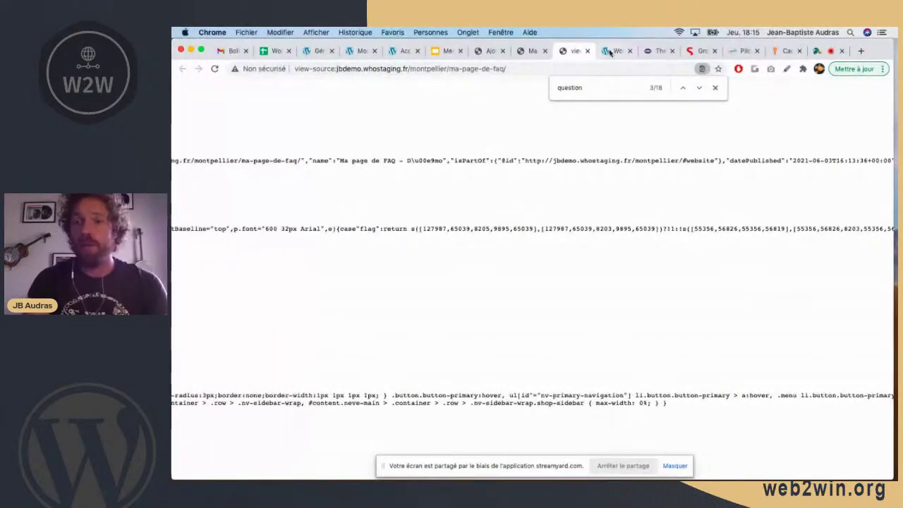
Search Google for "usine à sites wordpress" in a new browser tab.
left_click(860, 51)
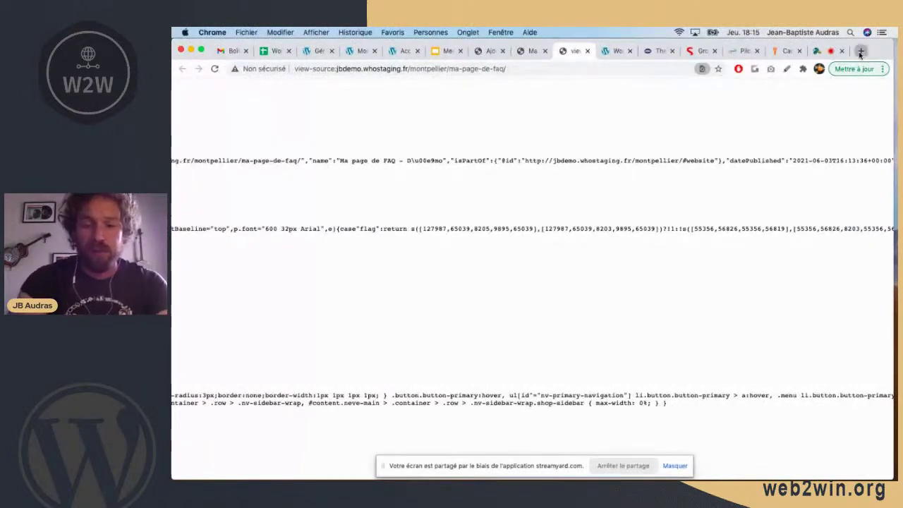
type("usine")
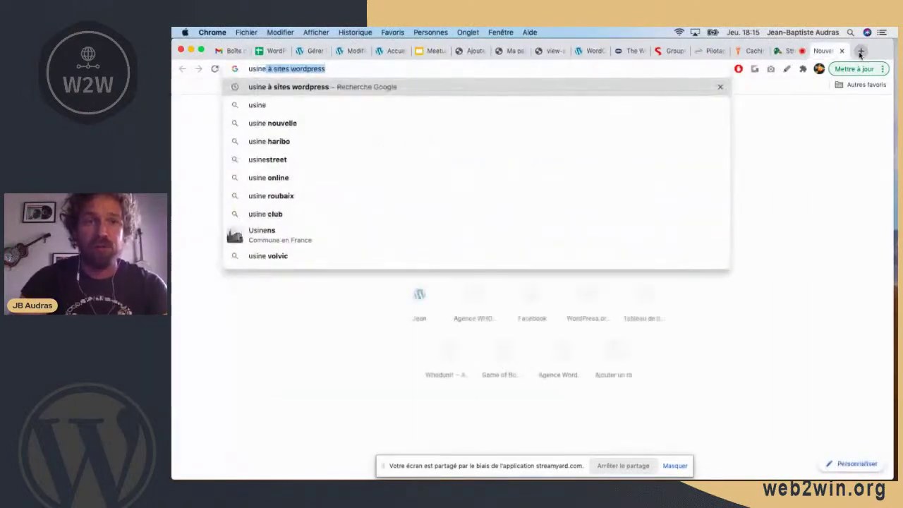
key("Return")
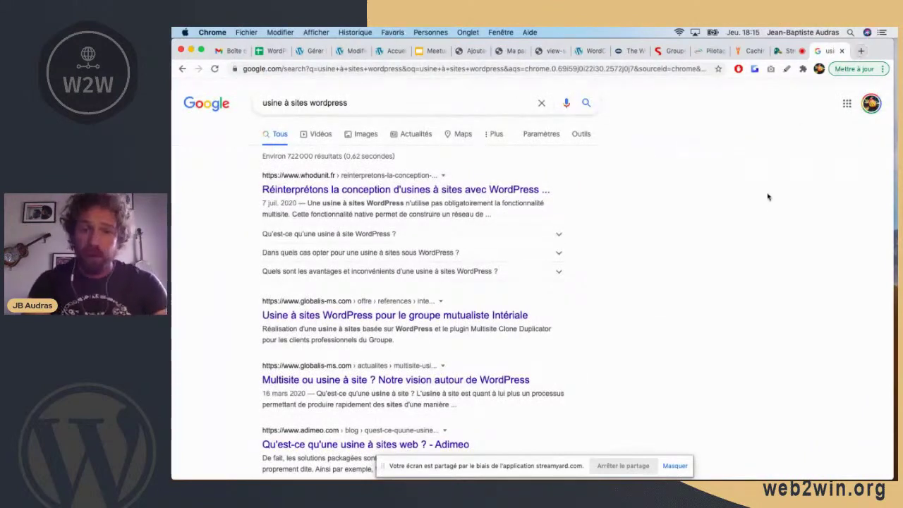
Expand and collapse the first two FAQ questions under the whodunit.fr result, and compare that result with the other listings.
left_click(550, 234)
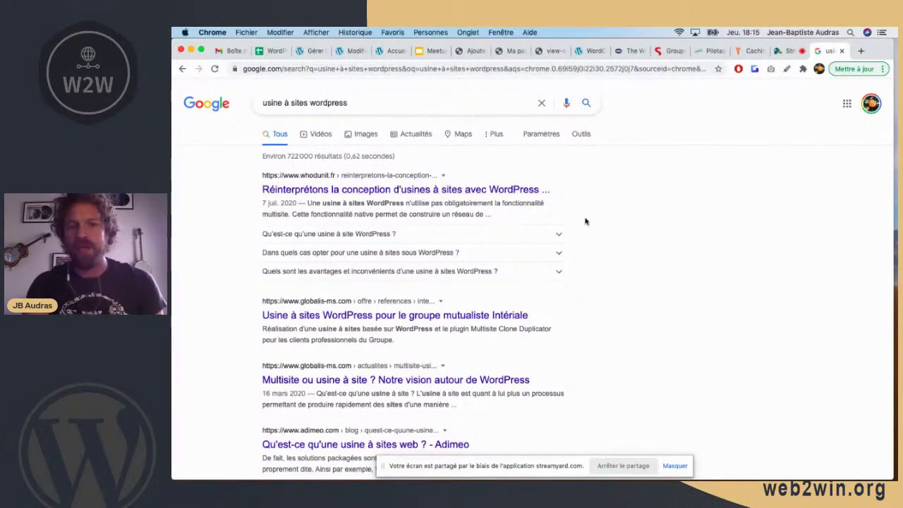
left_click(539, 235)
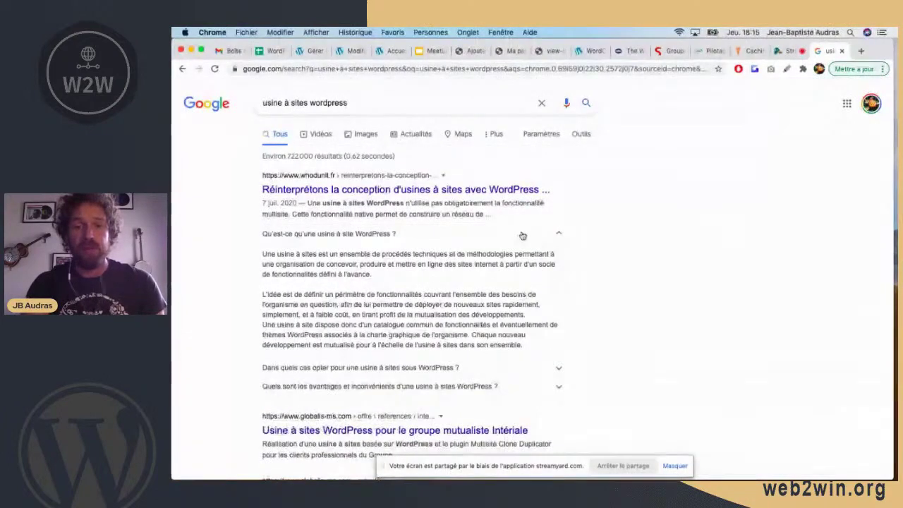
left_click(505, 367)
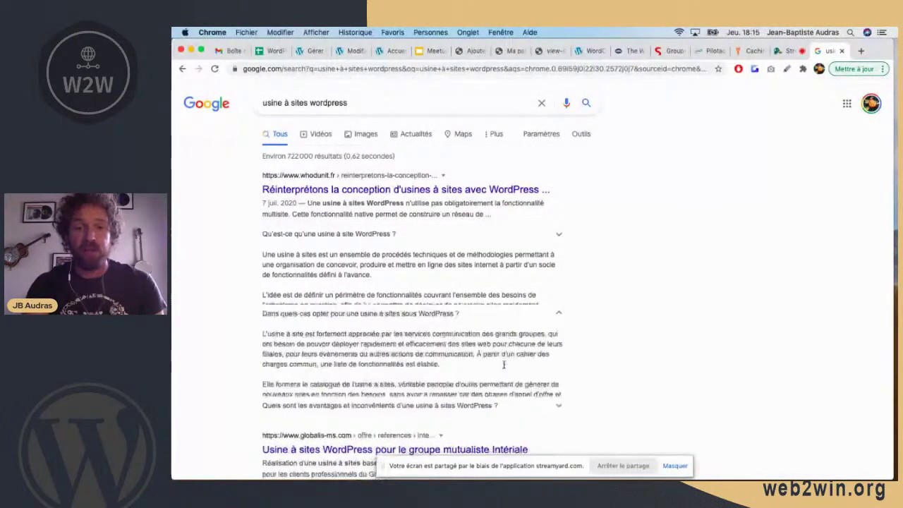
left_click(511, 235)
left_click(533, 233)
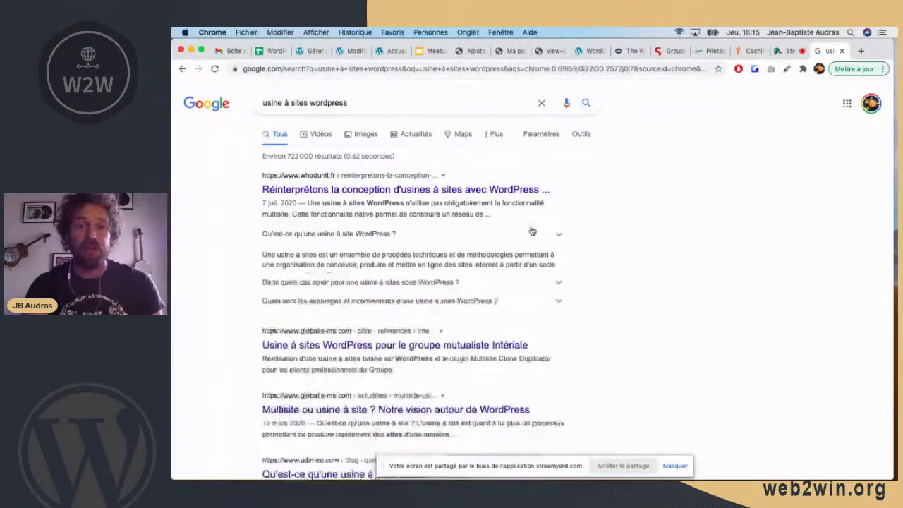
scroll(551, 249, "down", 2)
scroll(552, 249, "down", 3)
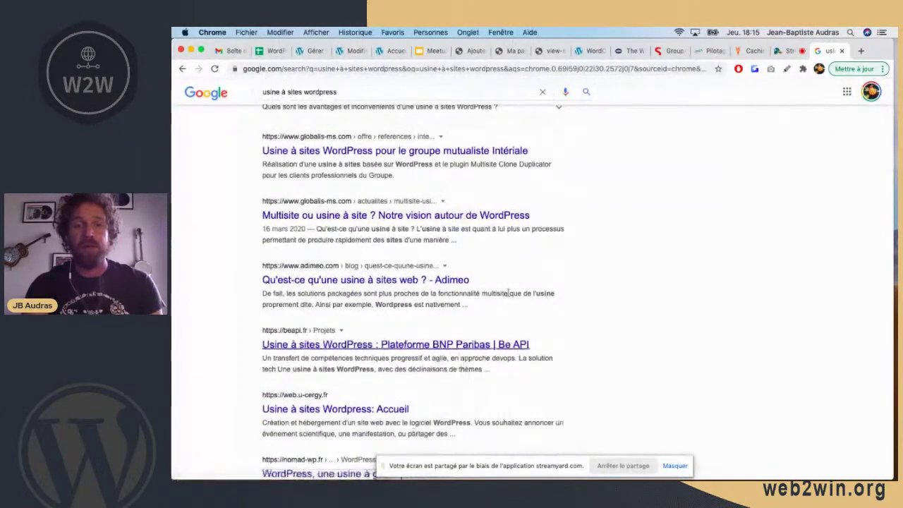
scroll(534, 218, "up", 5)
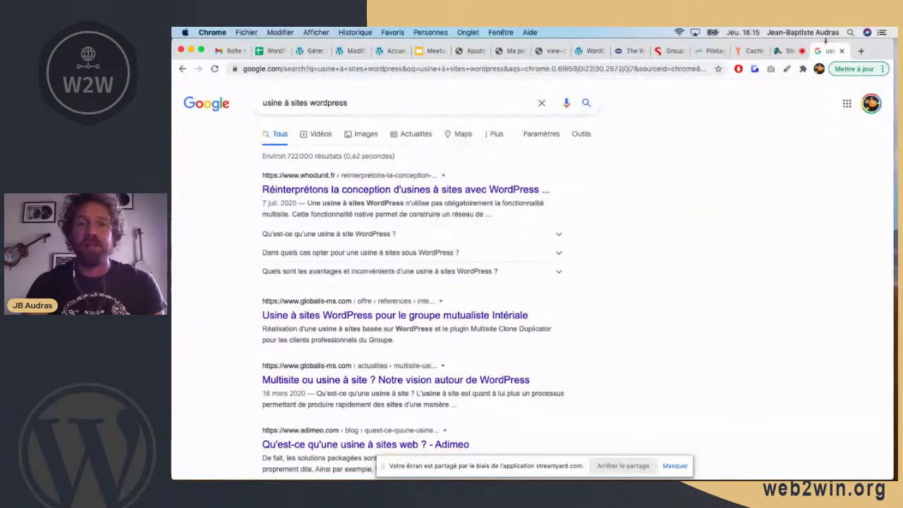
Close the page source tab and leave the FAQ page's editor for the WordPress admin's list of pages.
left_click(552, 54)
left_click(563, 51)
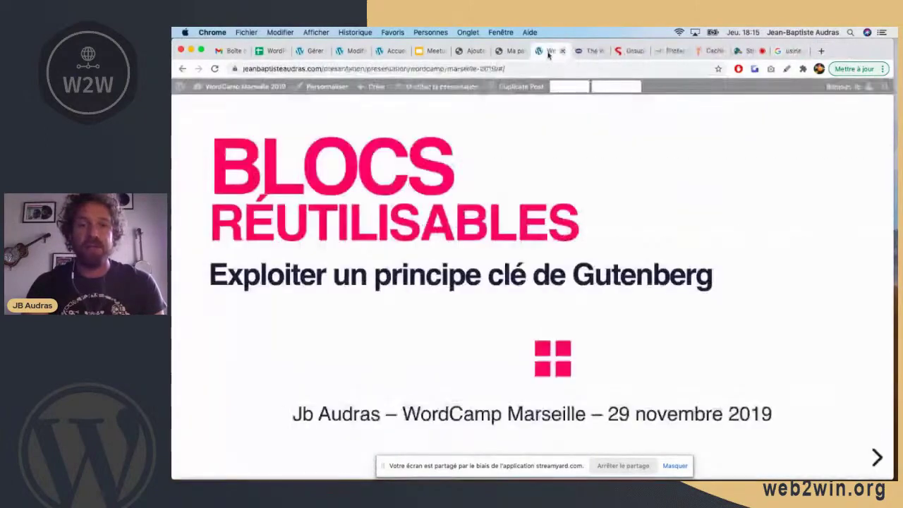
left_click(509, 51)
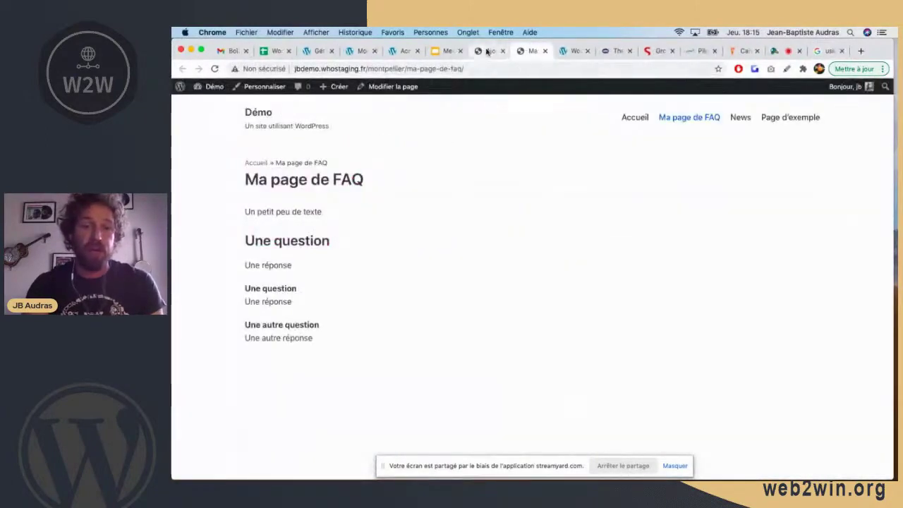
left_click(483, 51)
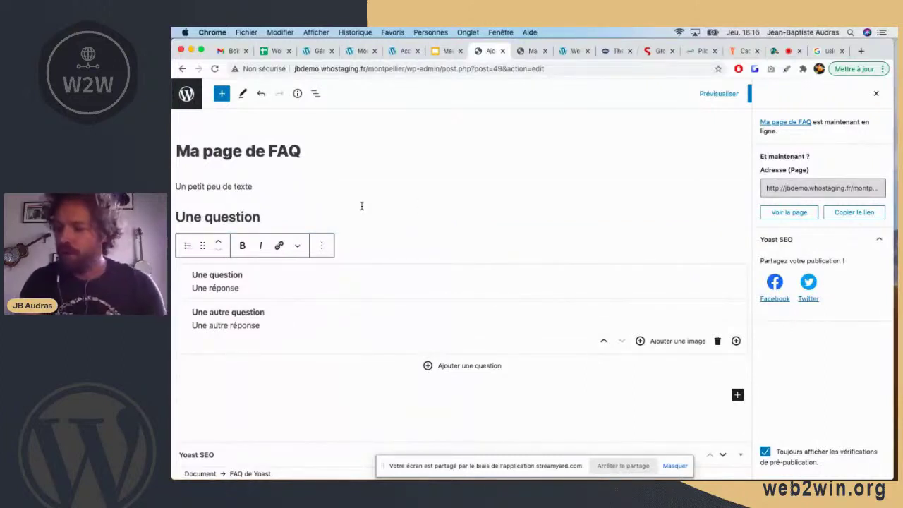
left_click(187, 94)
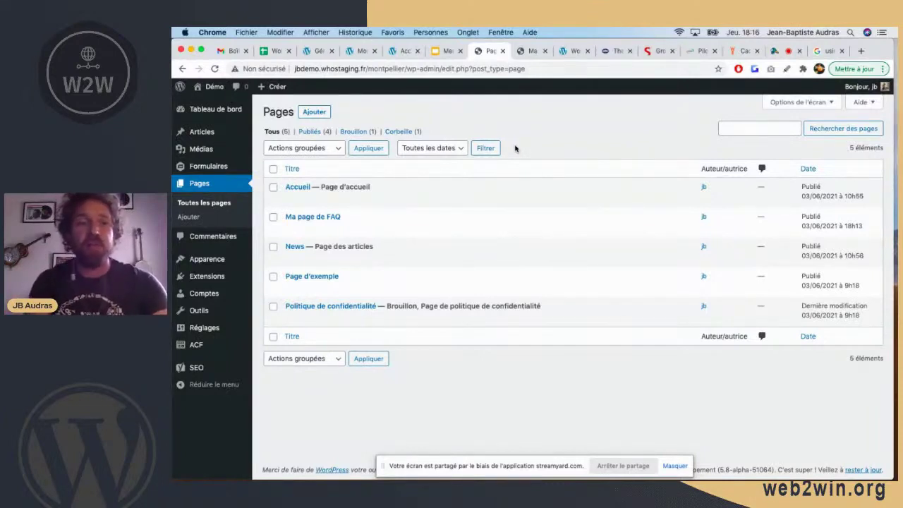
Create a new Gravity Forms form titled "Contact" and add a "Ligne de texte" field to it.
mouse_move(211, 166)
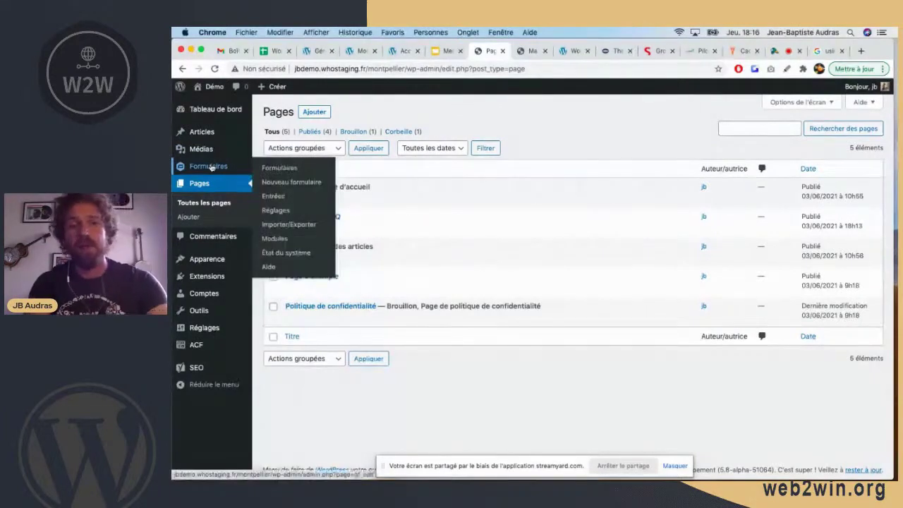
left_click(211, 166)
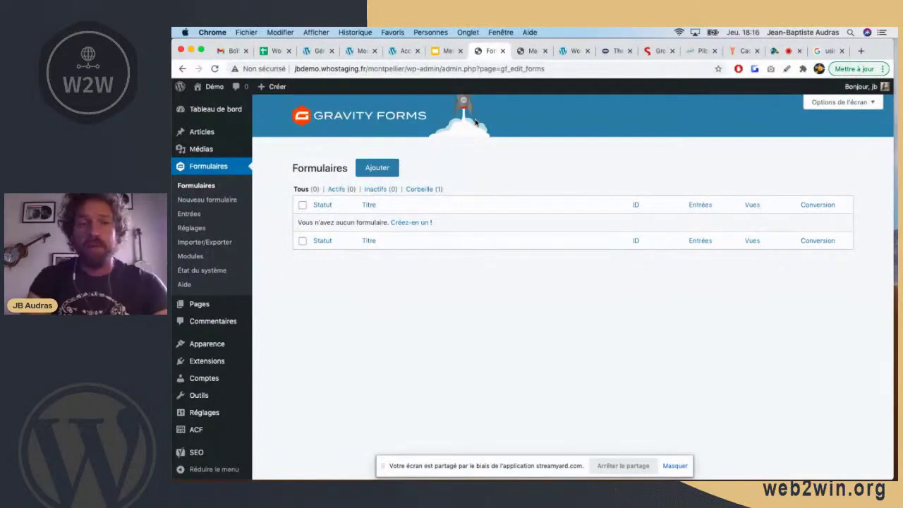
left_click(372, 169)
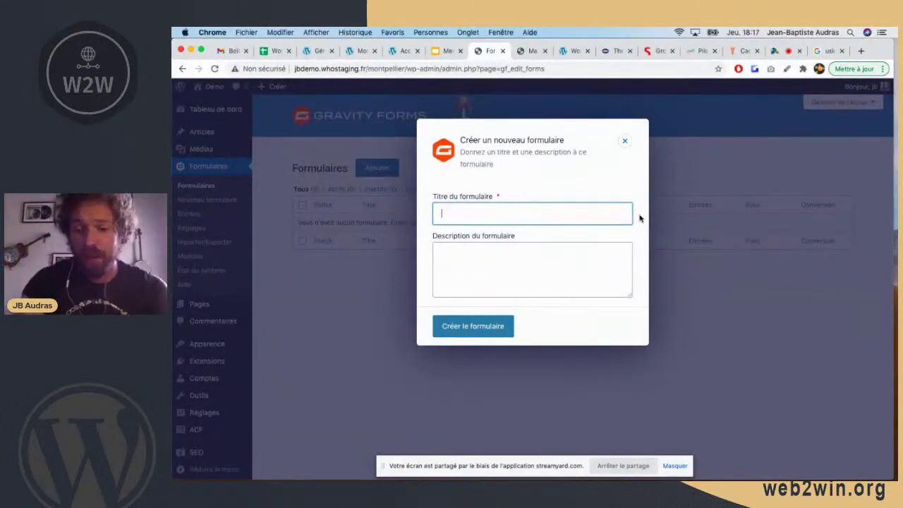
type("Contact")
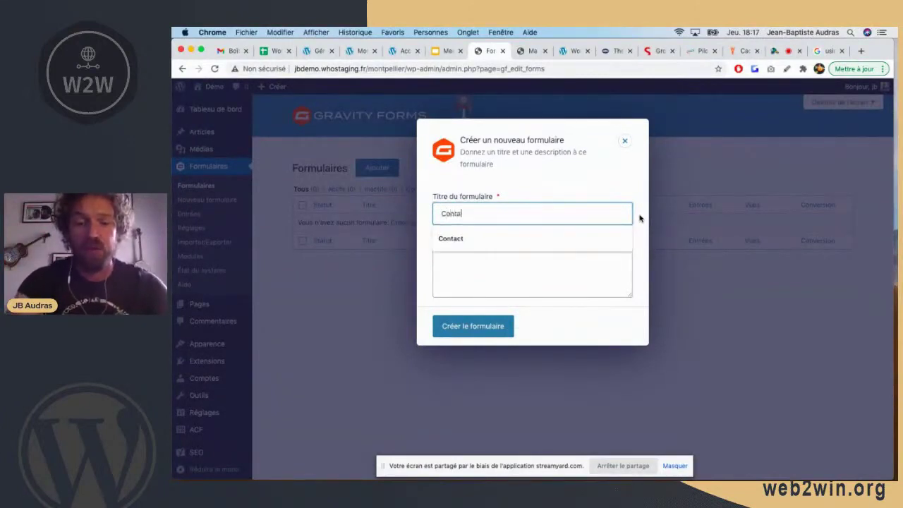
left_click(472, 325)
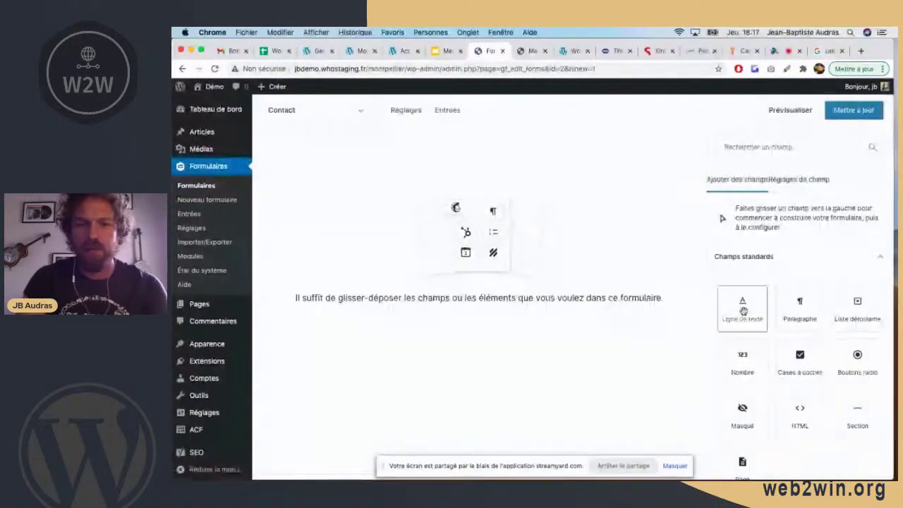
left_click_drag(742, 304, 436, 207)
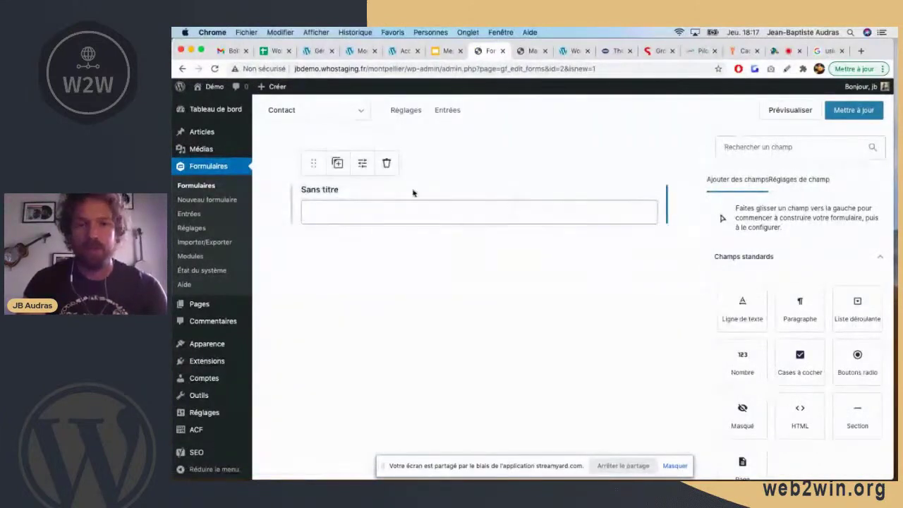
Set the new text field's label to "Votre nom".
left_click(393, 193)
double_click(743, 309)
triple_click(742, 308)
type("Votre nom")
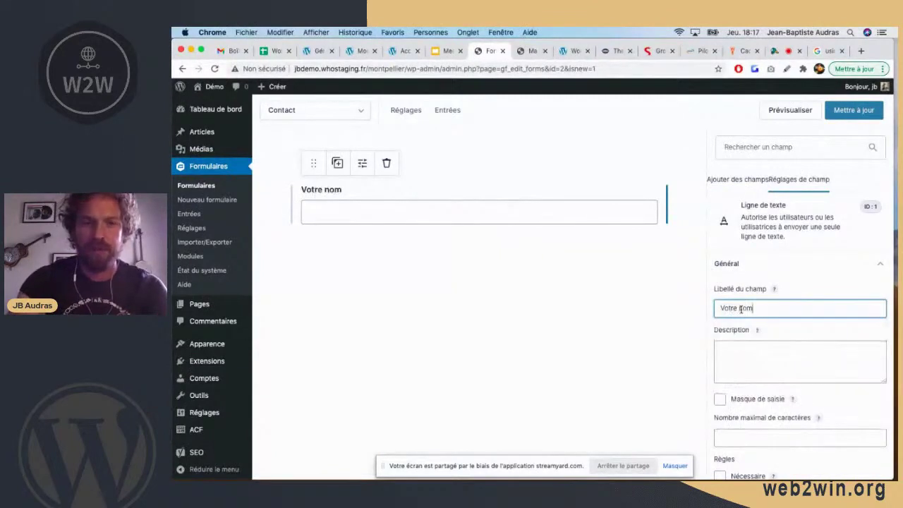
Duplicate the "Votre nom" field and label the copy "Votre prénom".
left_click(338, 163)
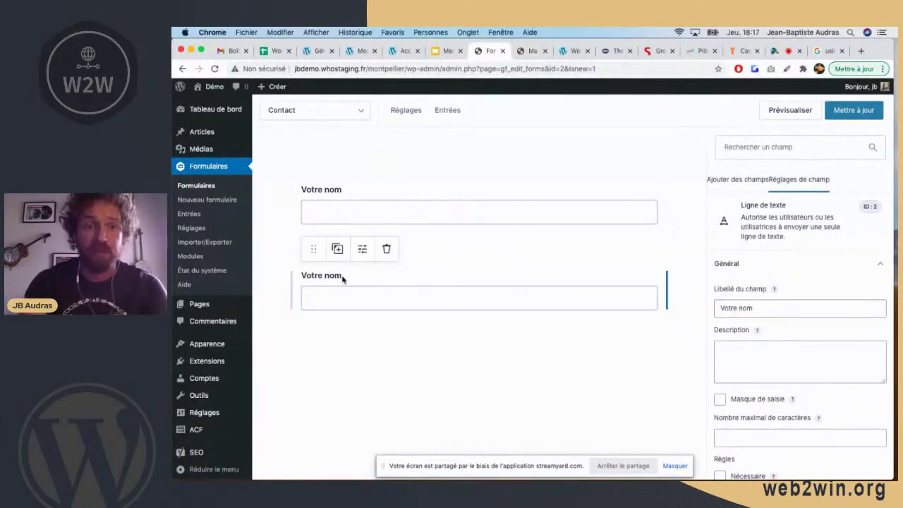
double_click(747, 308)
triple_click(755, 310)
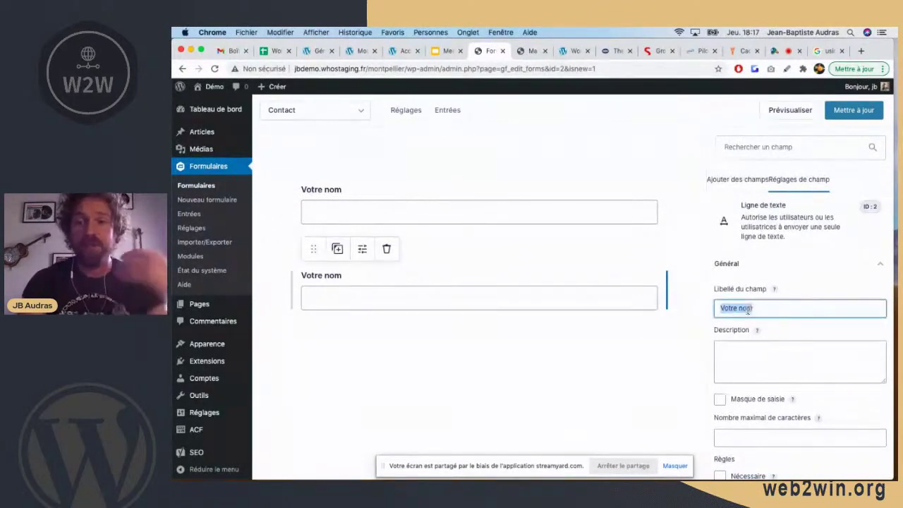
double_click(746, 308)
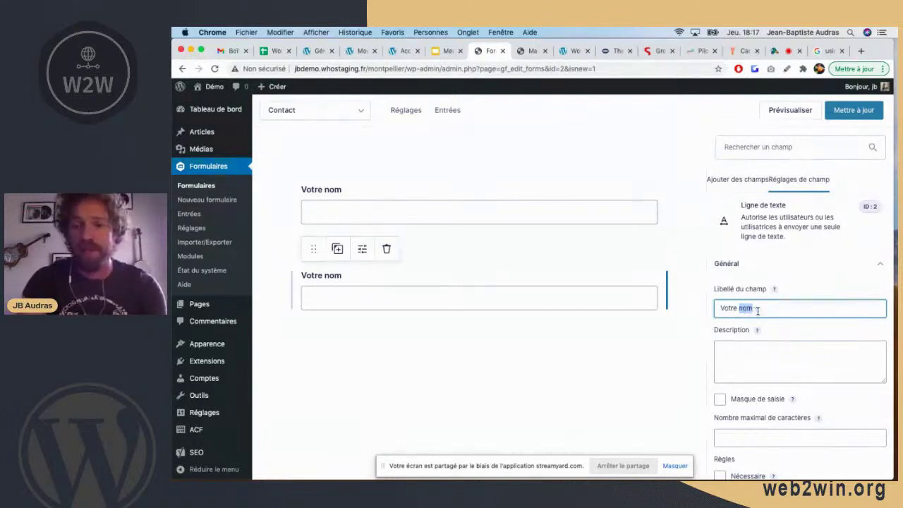
type("prénom")
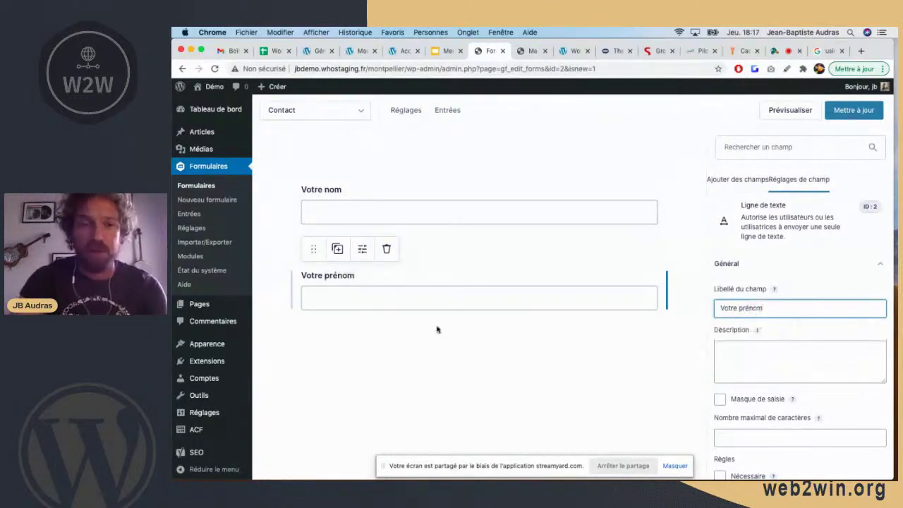
Narrow the "Votre nom" field to half the form's width, place "Votre prénom" beside it on the same row, and save the form.
left_click(607, 208)
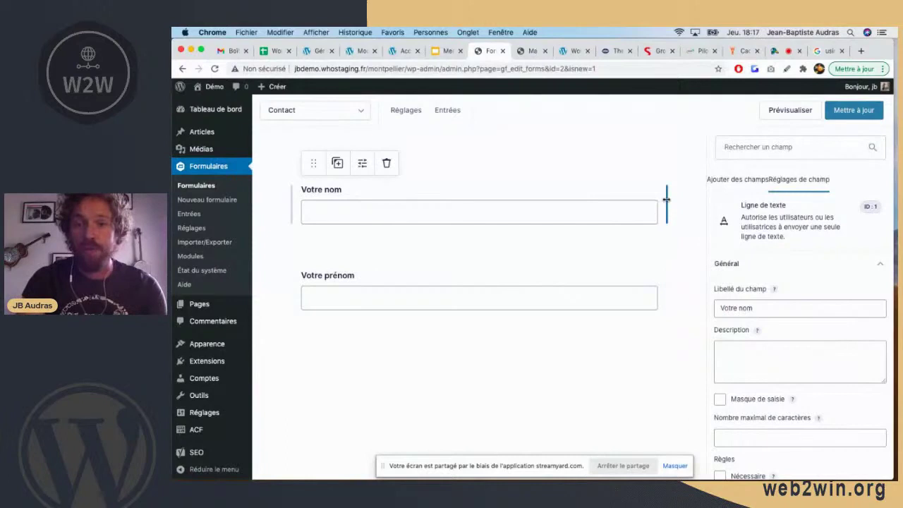
left_click_drag(667, 201, 484, 209)
left_click_drag(312, 253, 497, 206)
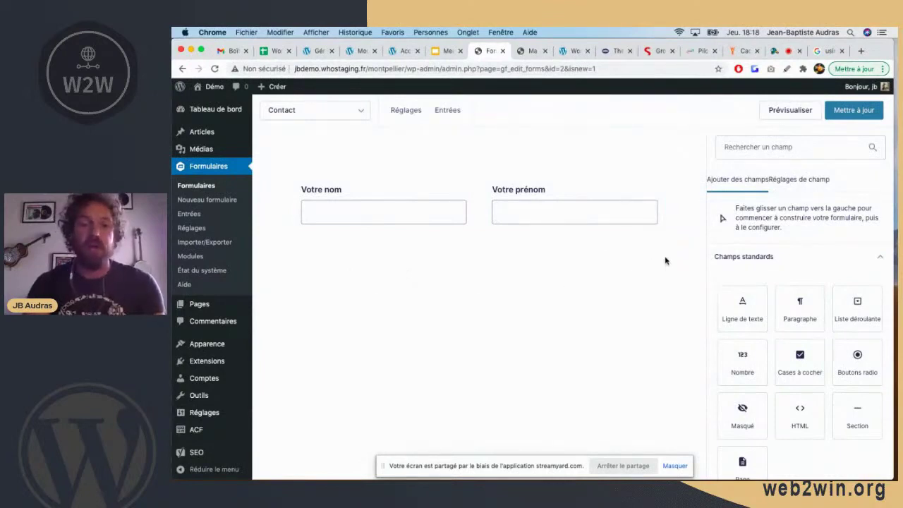
left_click(852, 111)
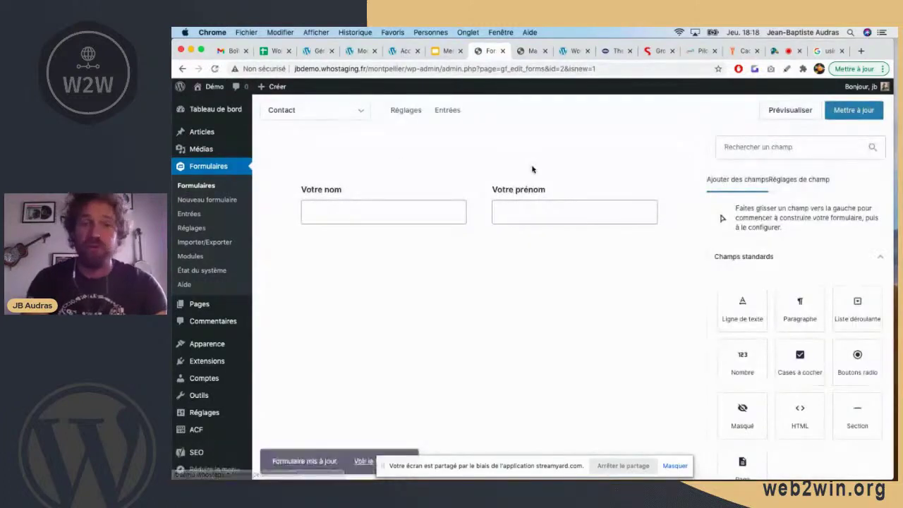
Open "Page d'exemple" for editing and insert an empty paragraph above "…ou quelque chose comme cela :".
left_click(201, 303)
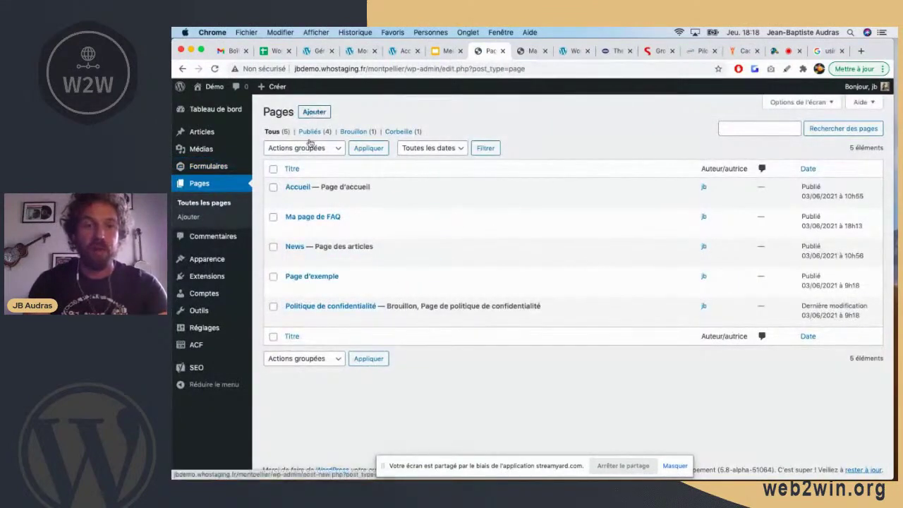
left_click(312, 276)
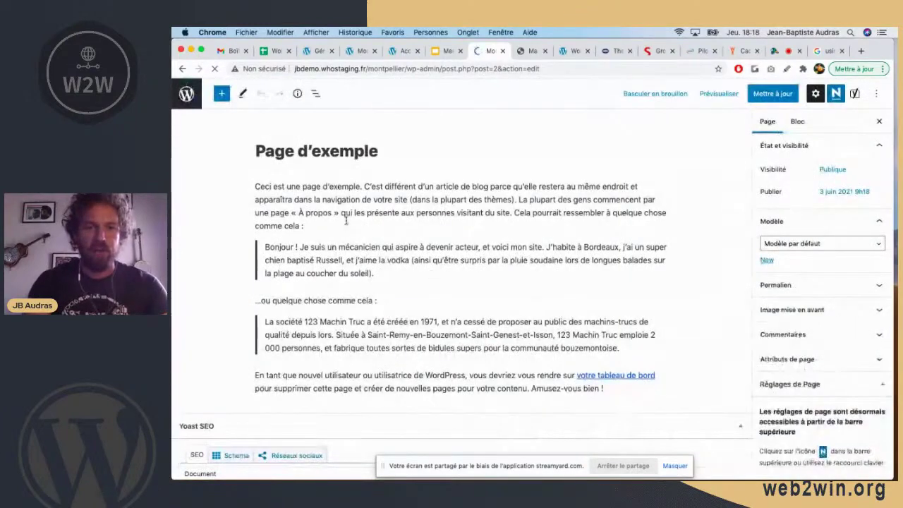
left_click(346, 234)
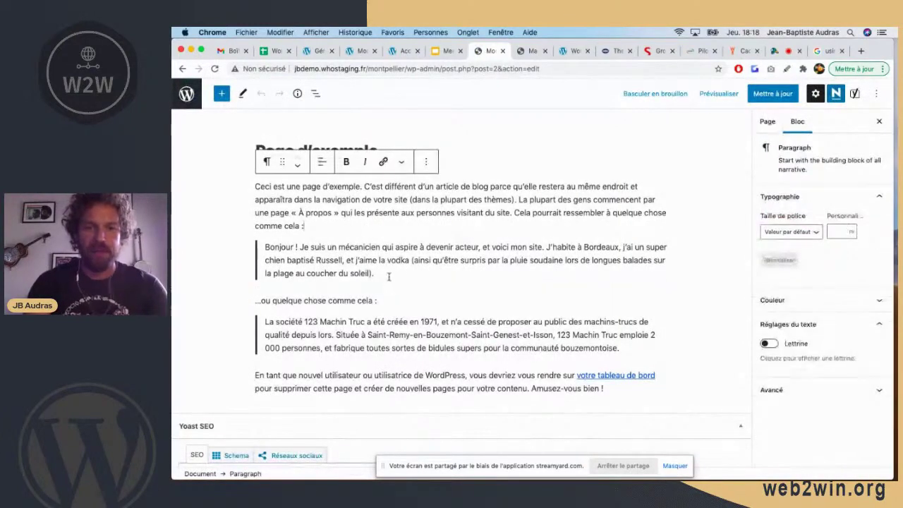
left_click(389, 277)
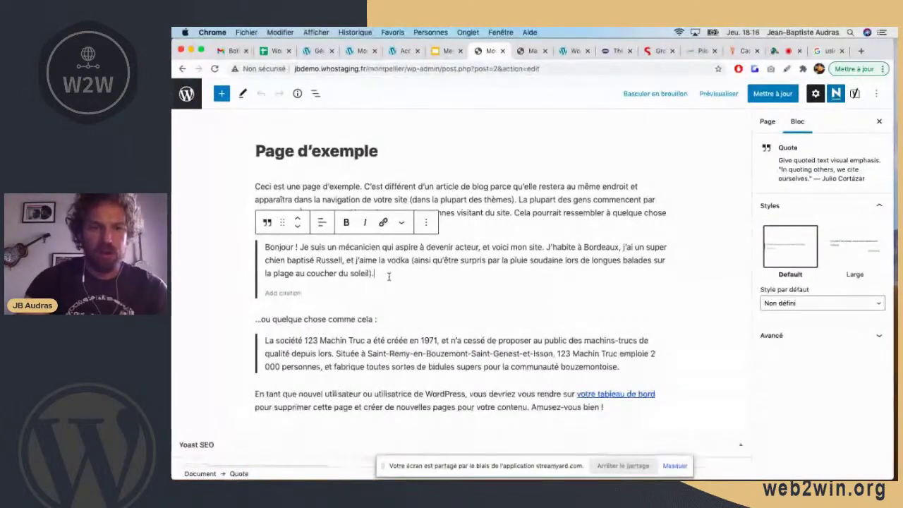
left_click(255, 319)
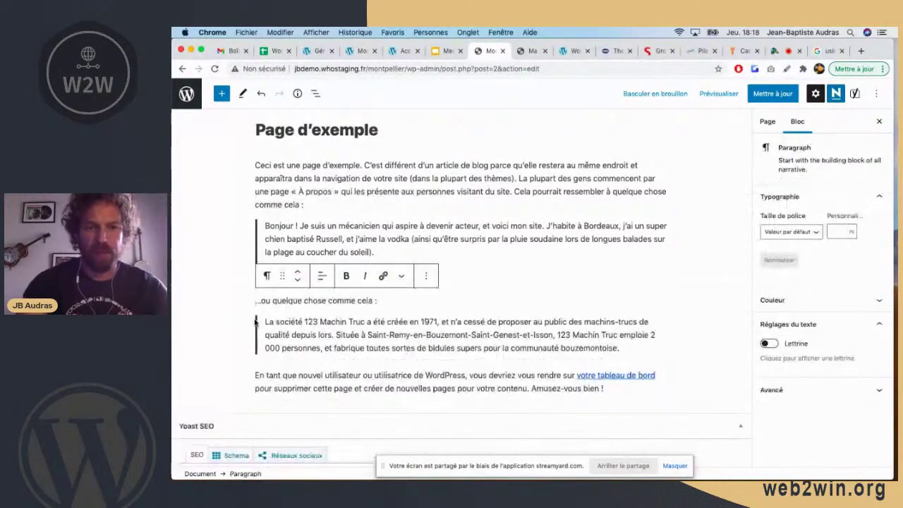
key("Return")
Search the empty paragraph's inline block chooser for "gravi" and "form", and clear the search text.
type("/")
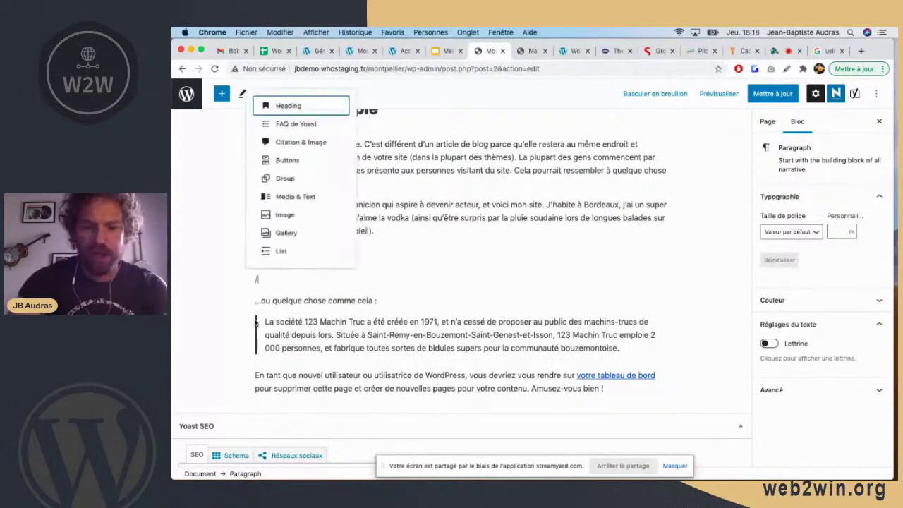
type("gravi")
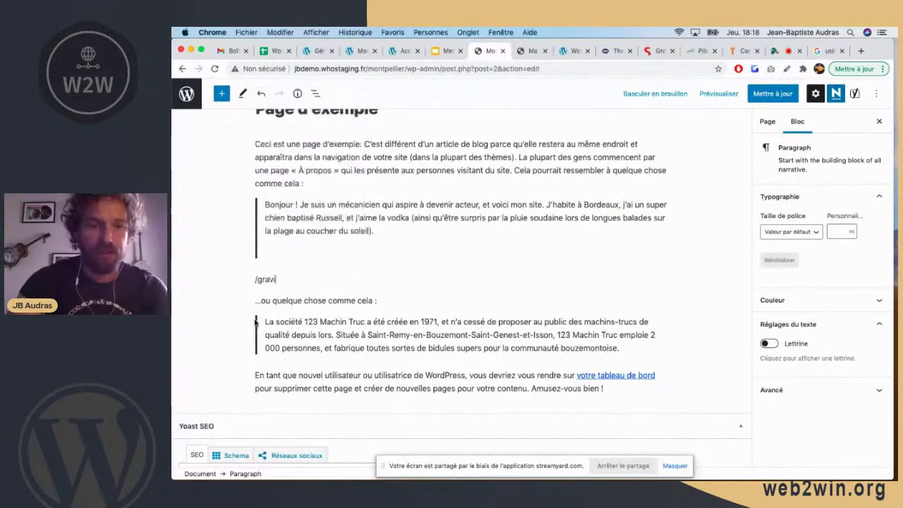
key("BackSpace")
key("BackSpace")
key("BackSpace")
key("BackSpace")
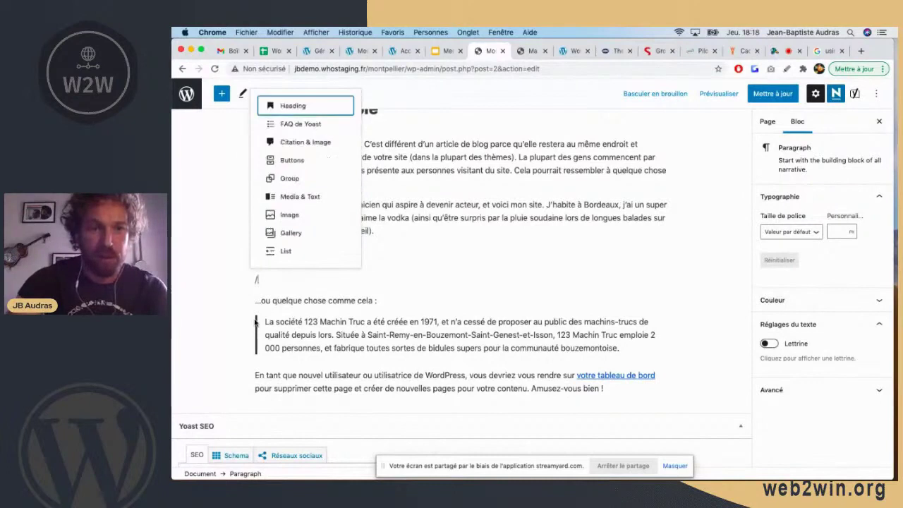
type("form")
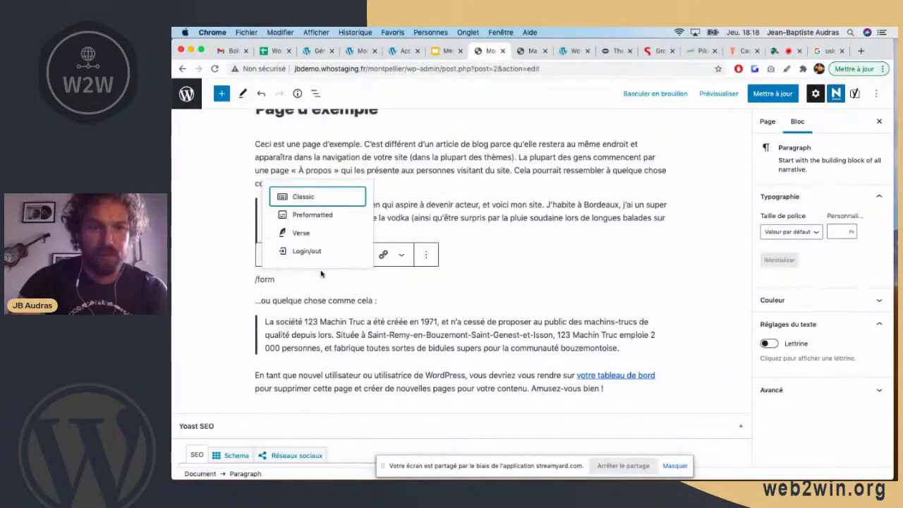
key("BackSpace")
key("BackSpace")
key("BackSpace")
key("BackSpace")
key("BackSpace")
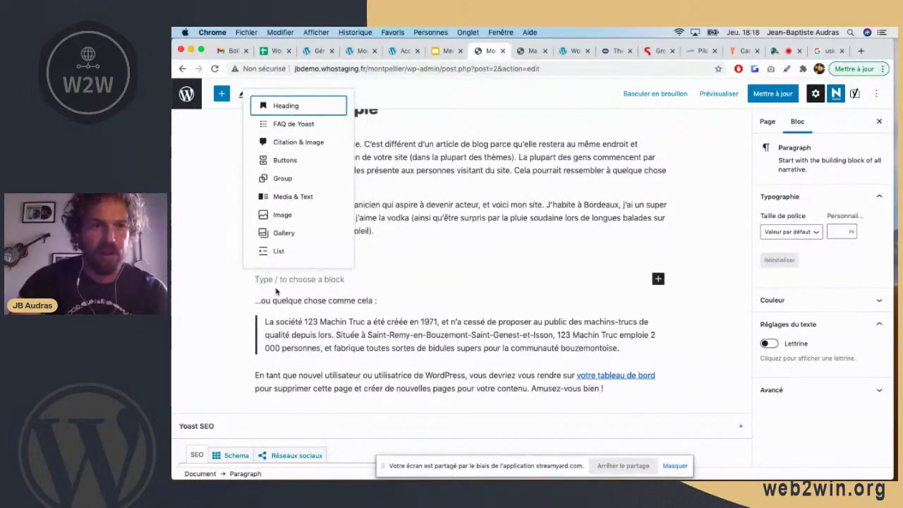
Look through all categories of the block library for a Gravity Forms block.
left_click(222, 95)
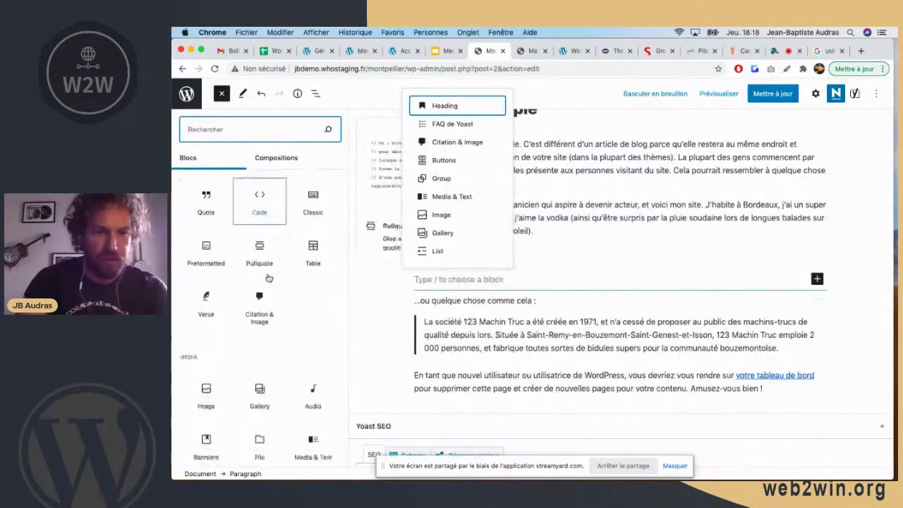
scroll(268, 277, "down", 5)
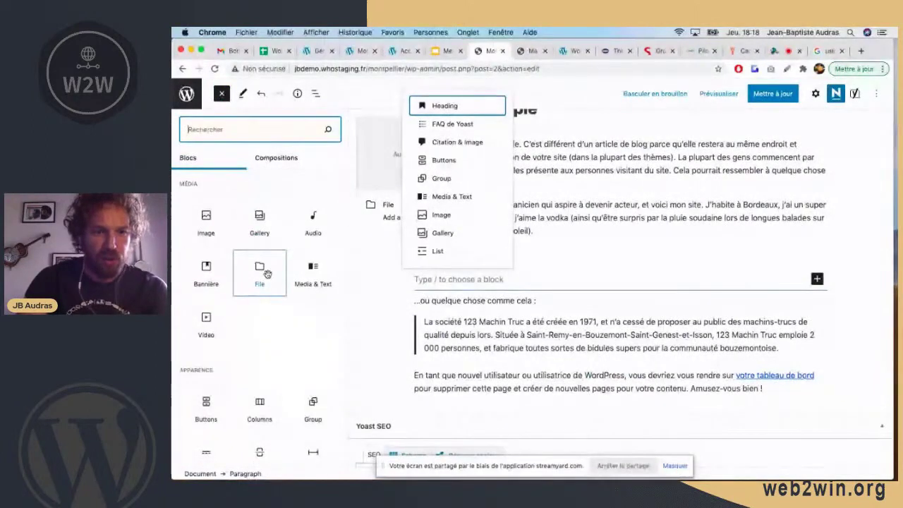
scroll(267, 274, "down", 10)
scroll(243, 267, "down", 5)
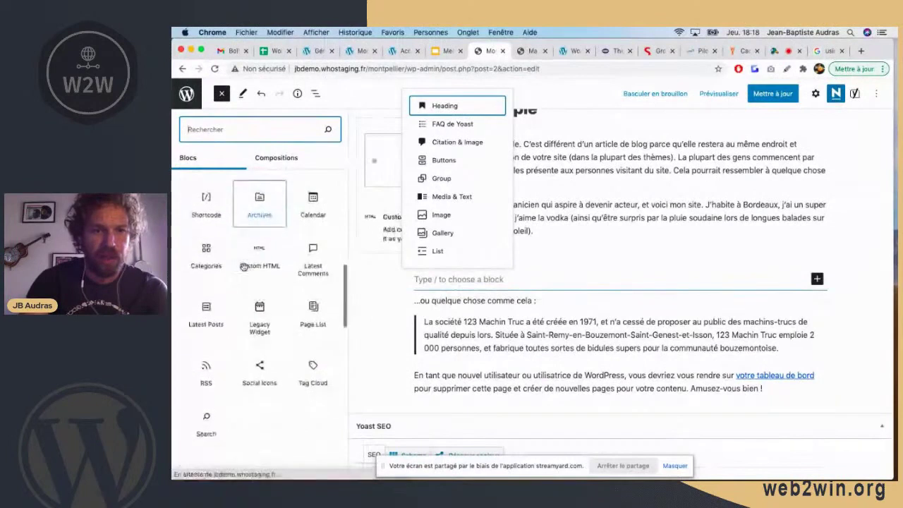
scroll(261, 275, "down", 3)
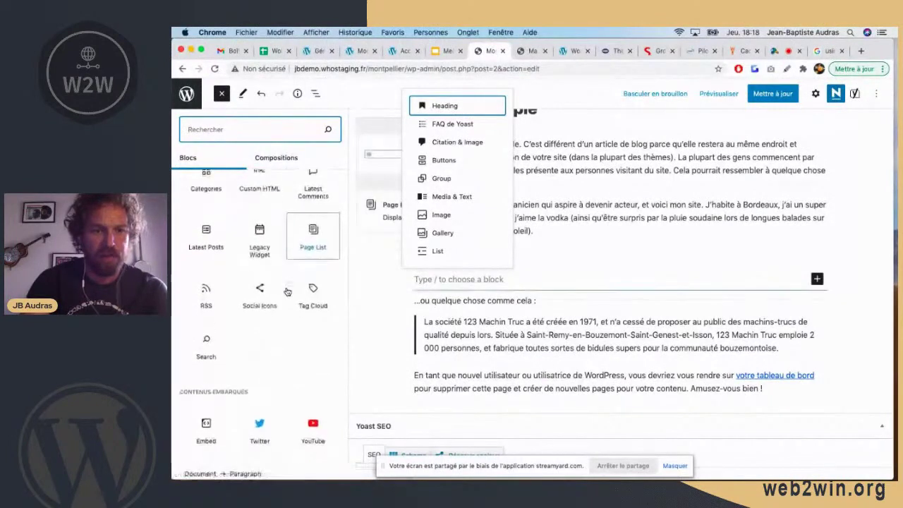
scroll(288, 292, "down", 10)
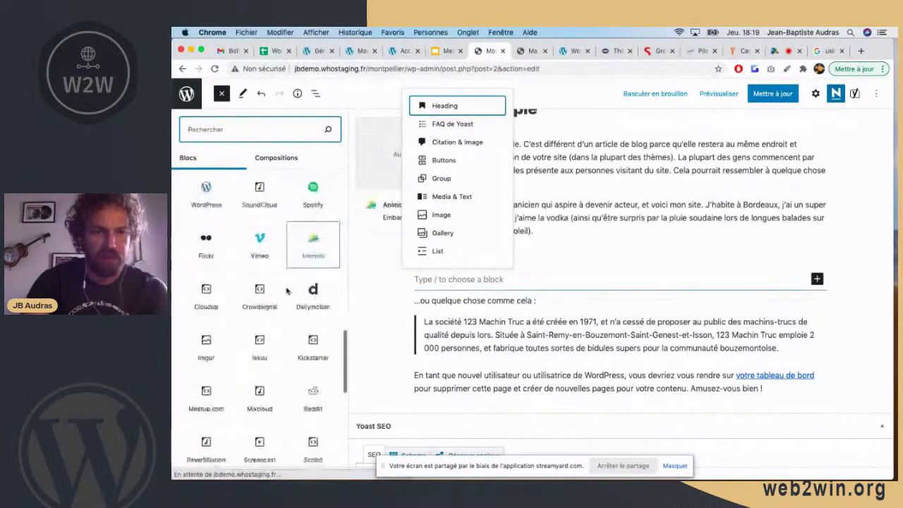
scroll(287, 292, "down", 15)
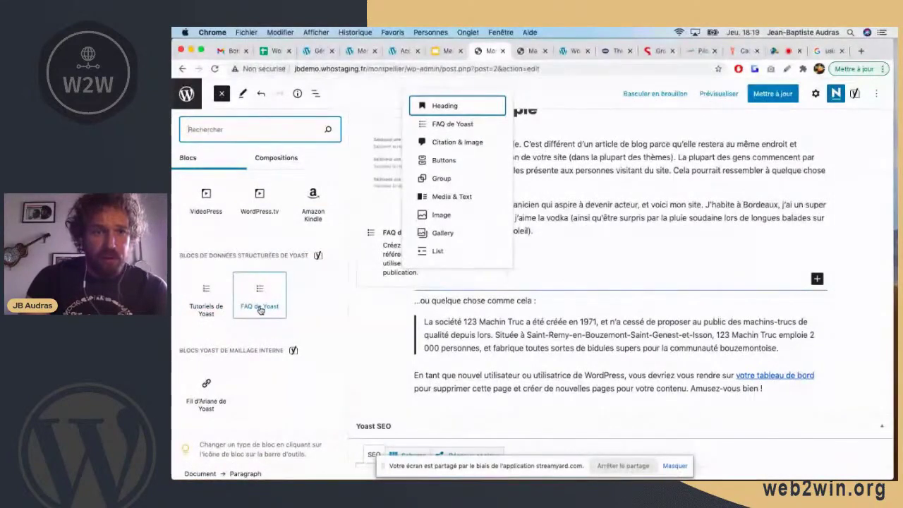
scroll(260, 308, "up", 10)
scroll(259, 308, "up", 10)
scroll(259, 308, "up", 8)
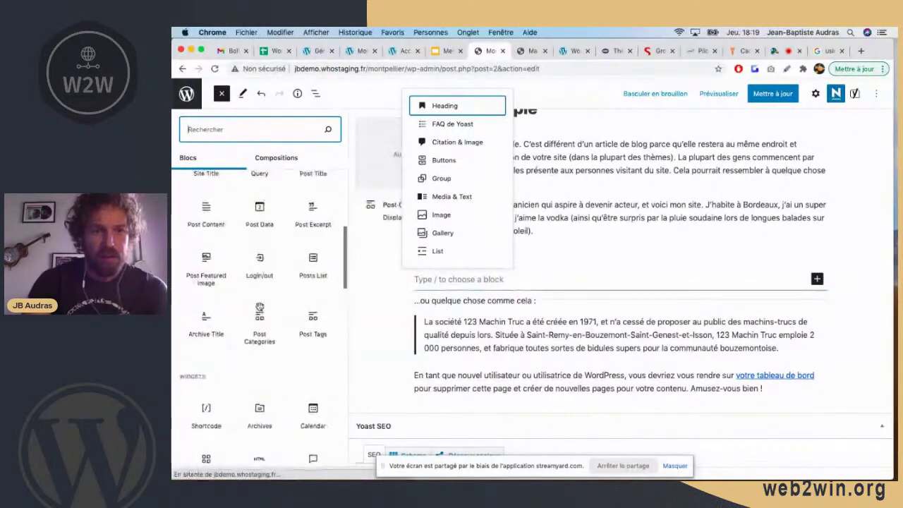
scroll(259, 268, "up", 5)
scroll(257, 240, "up", 5)
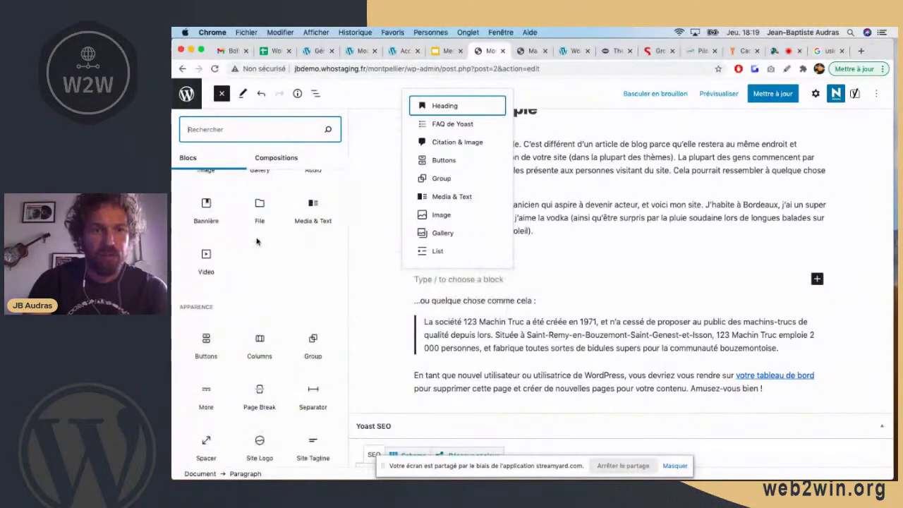
scroll(257, 241, "up", 5)
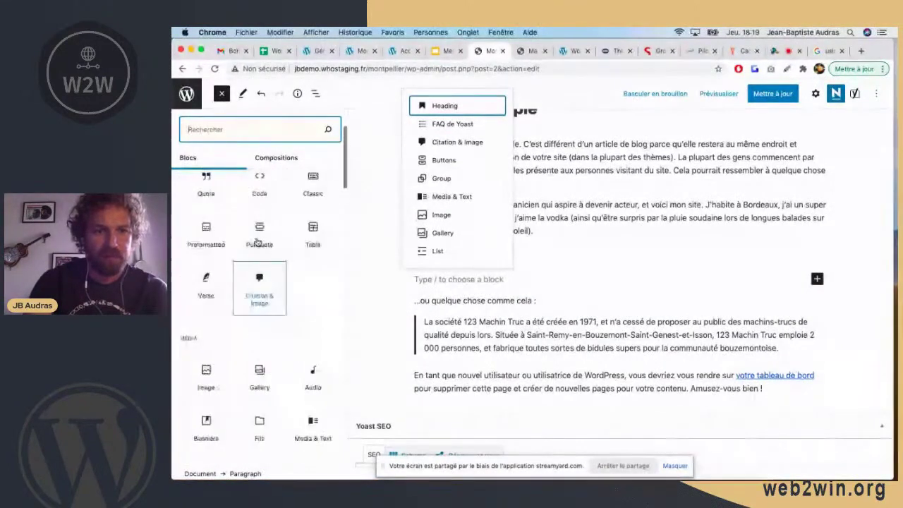
scroll(257, 242, "up", 1)
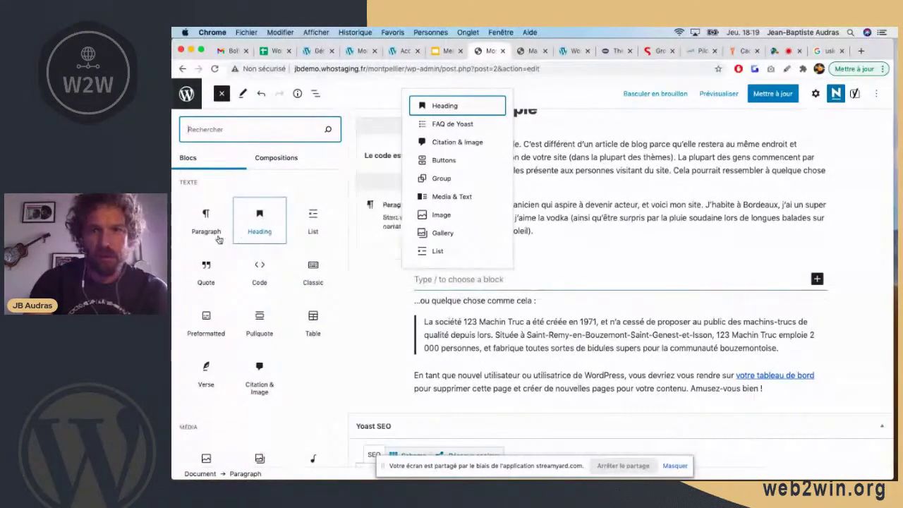
left_click(223, 233)
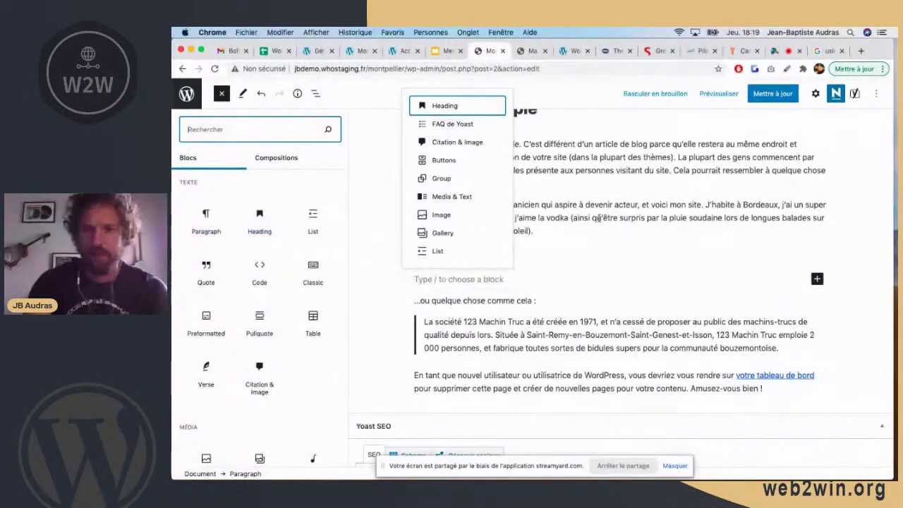
Update "Page d'exemple" and return to the admin's list of pages.
left_click(773, 94)
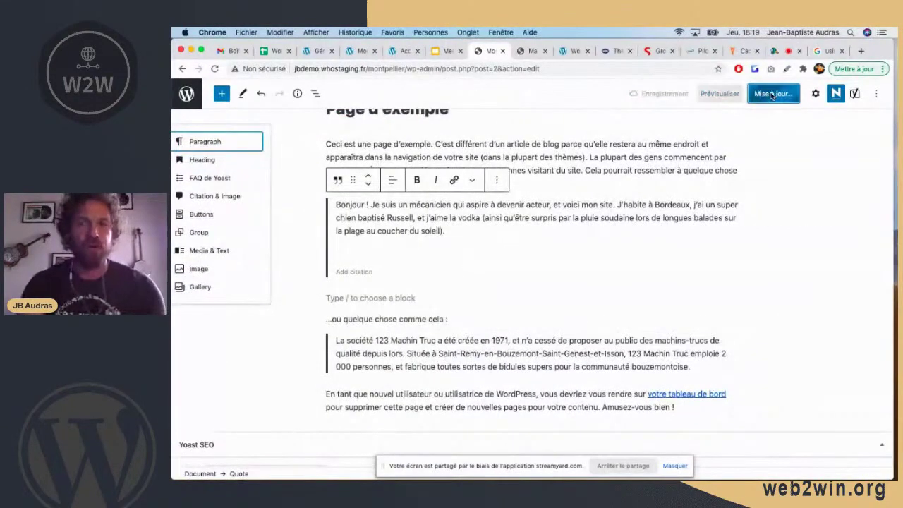
left_click(183, 98)
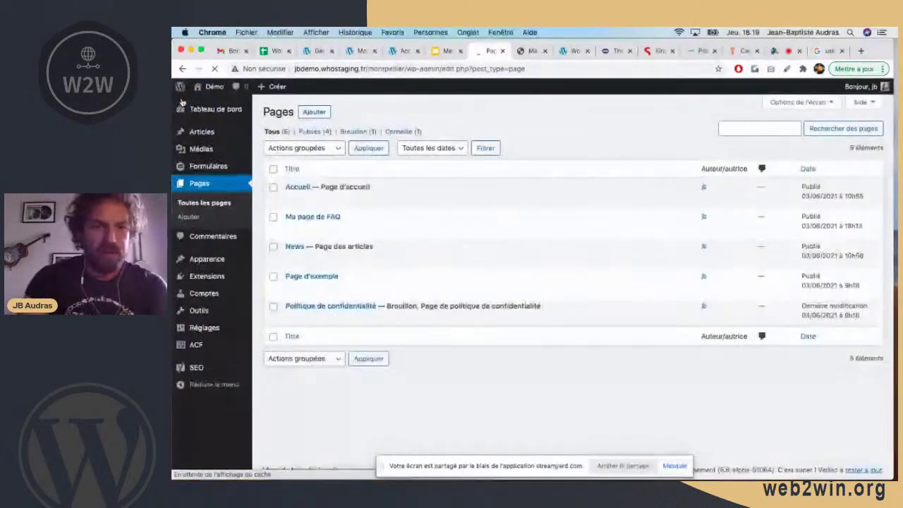
Check the Contact form in the Gravity Forms list and open the list of pages in a new browser tab.
left_click(203, 166)
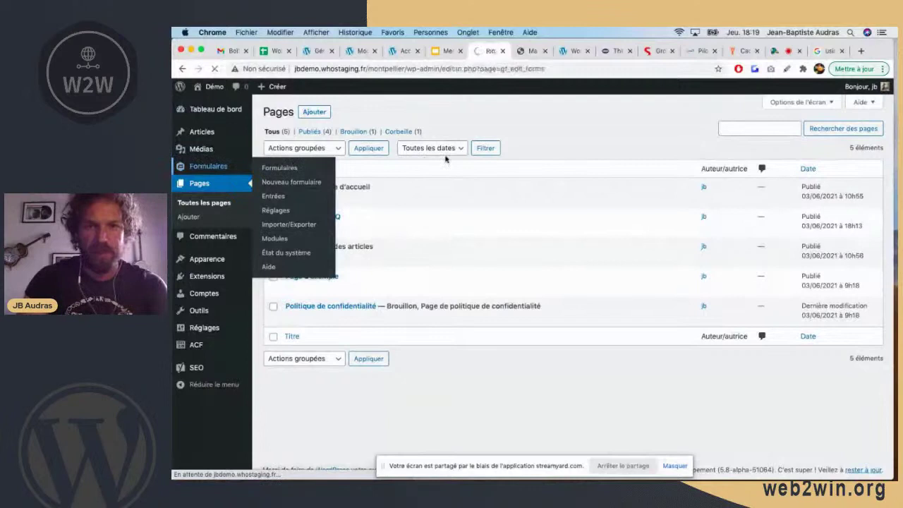
mouse_move(477, 282)
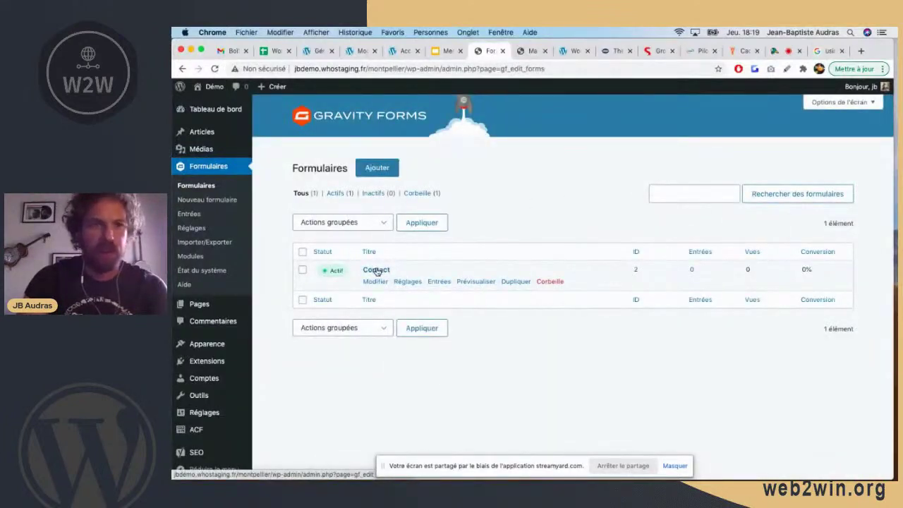
mouse_move(206, 305)
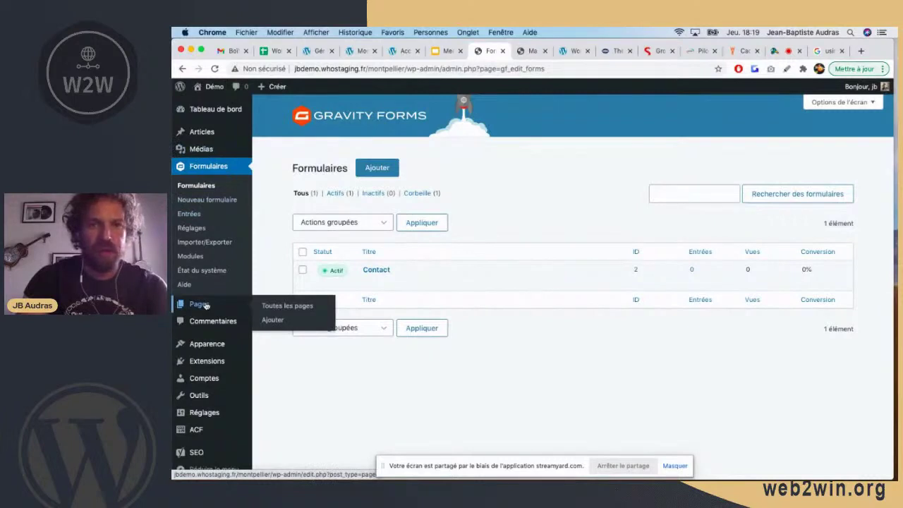
left_click(206, 305)
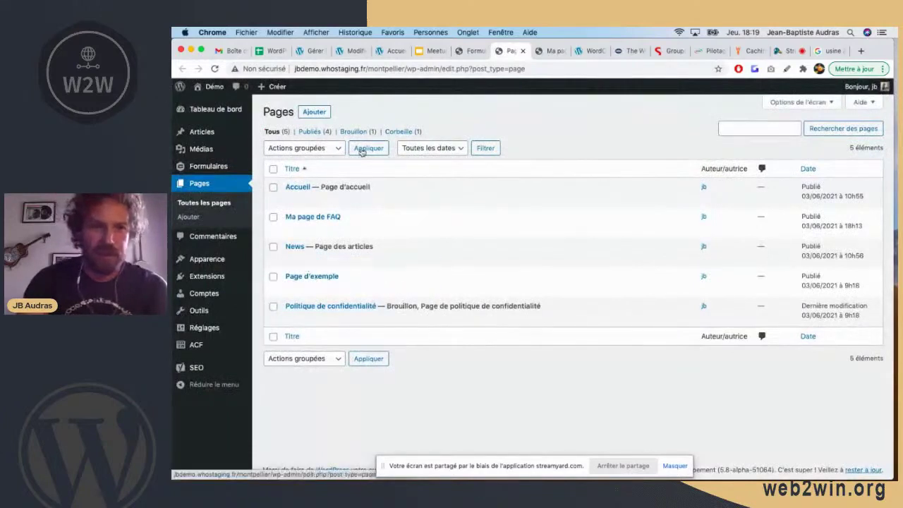
Create a new page titled "Contact" and collapse the Yoast SEO section below the content.
left_click(315, 113)
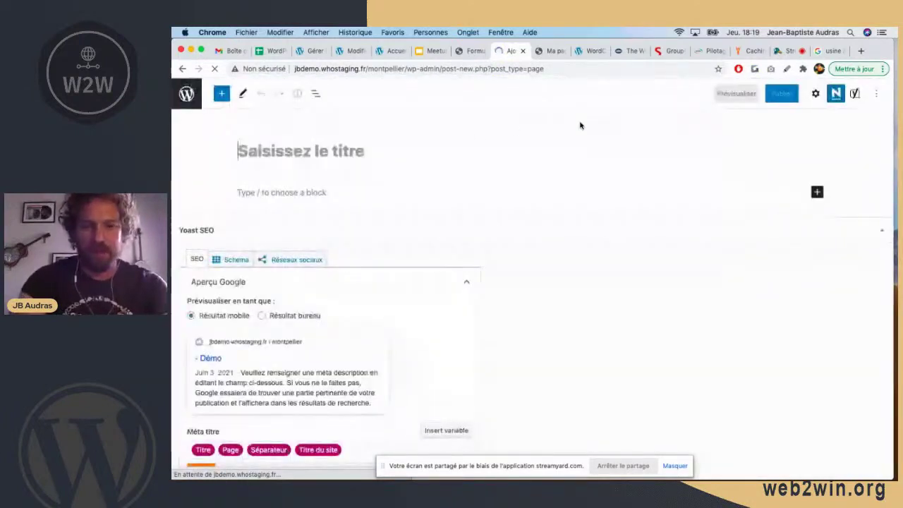
type("Contact")
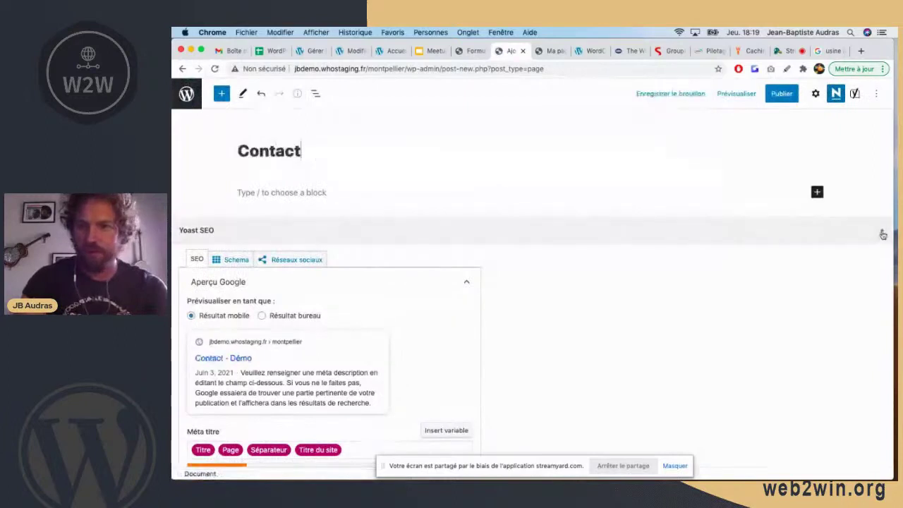
left_click(882, 232)
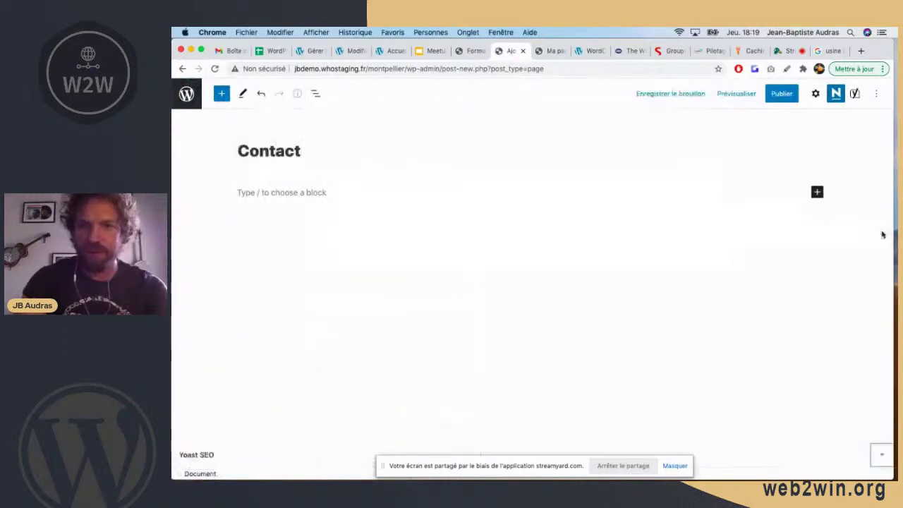
Look through all categories of the block library for a Gravity Forms block, and close the library.
left_click(263, 193)
left_click(222, 93)
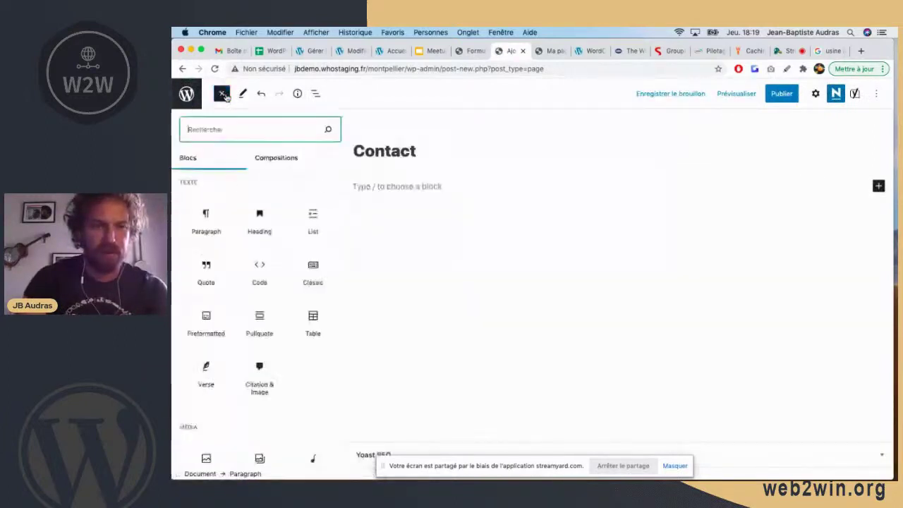
scroll(276, 253, "down", 3)
scroll(276, 253, "down", 6)
scroll(276, 253, "down", 6)
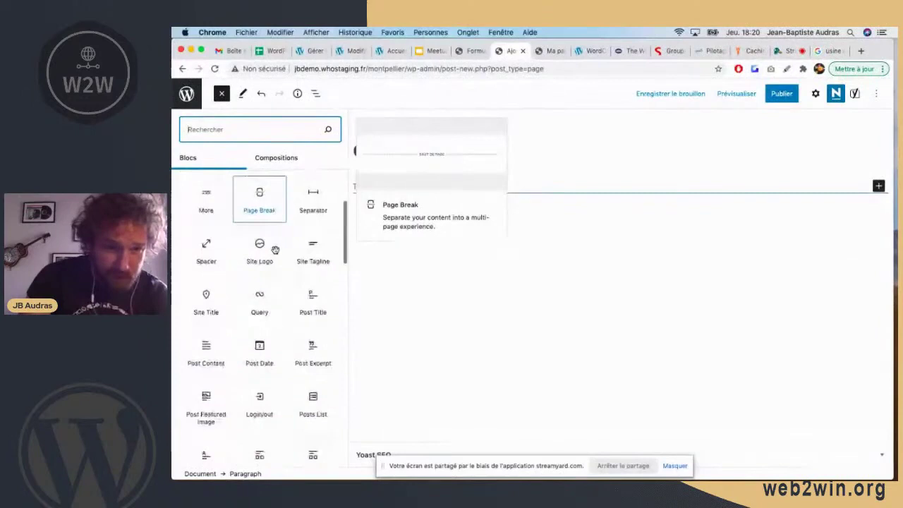
scroll(275, 250, "down", 4)
scroll(275, 249, "down", 6)
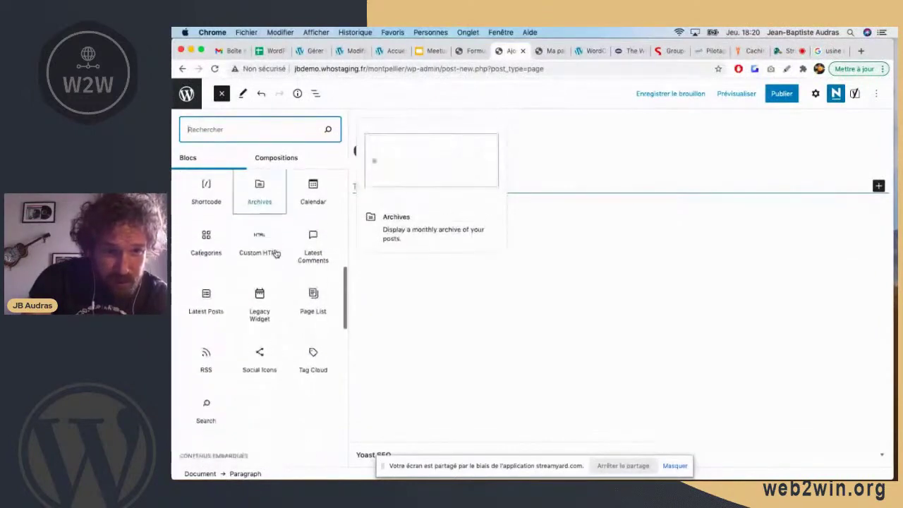
scroll(276, 253, "down", 7)
scroll(275, 251, "down", 6)
scroll(275, 250, "down", 4)
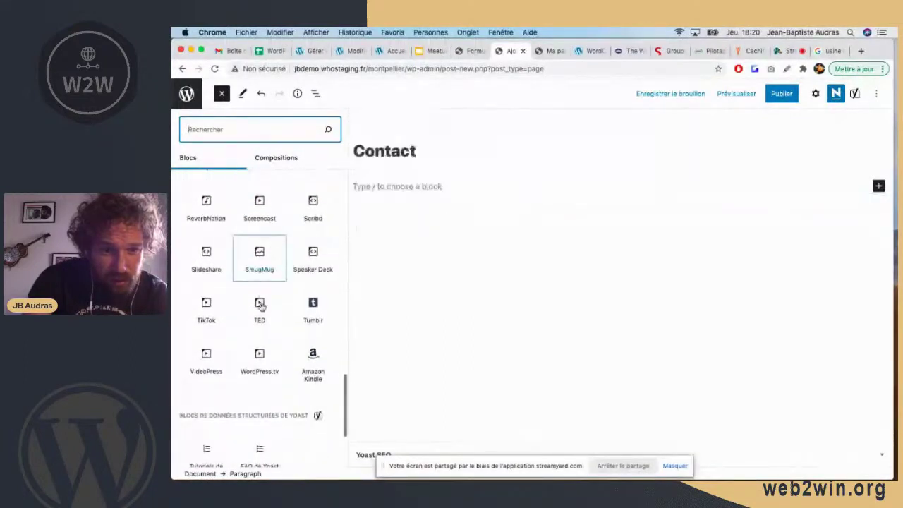
scroll(261, 295, "down", 5)
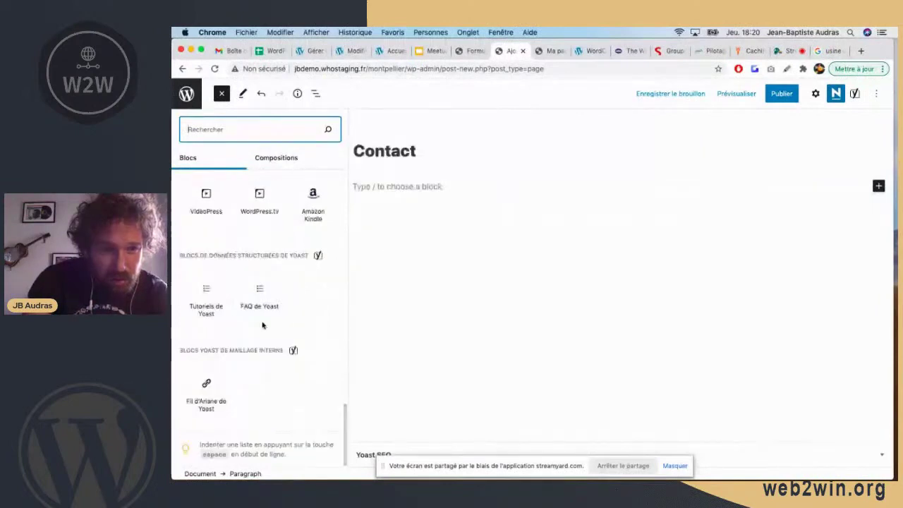
scroll(261, 325, "up", 20)
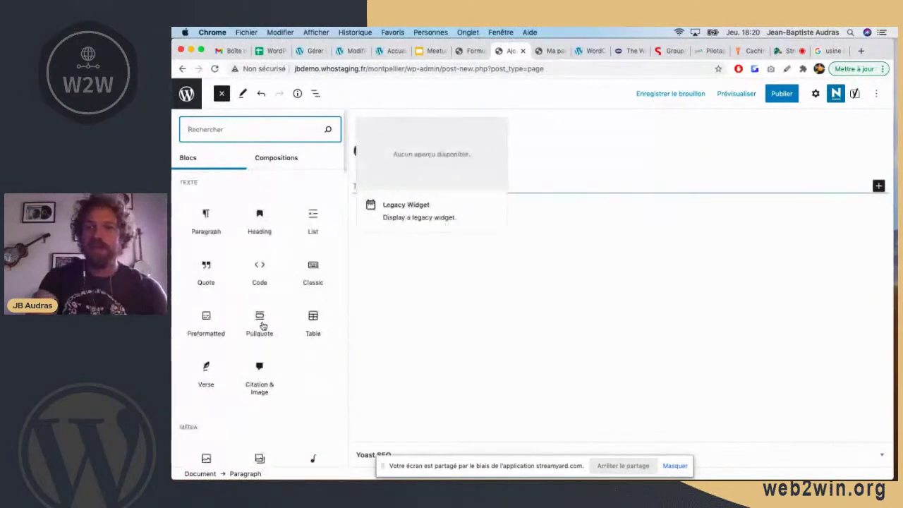
left_click(221, 95)
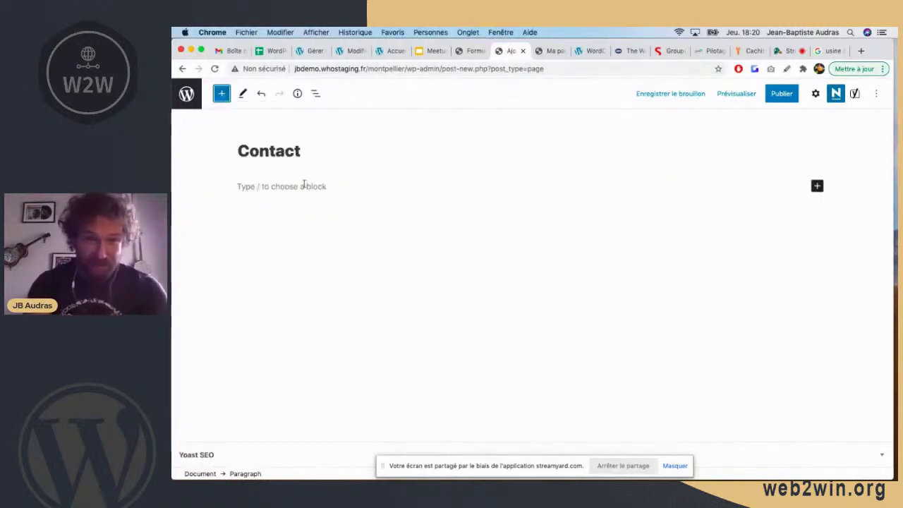
Search the empty paragraph's inline block chooser for "grav" and "form", and clear the search text.
left_click(305, 185)
type("/grav")
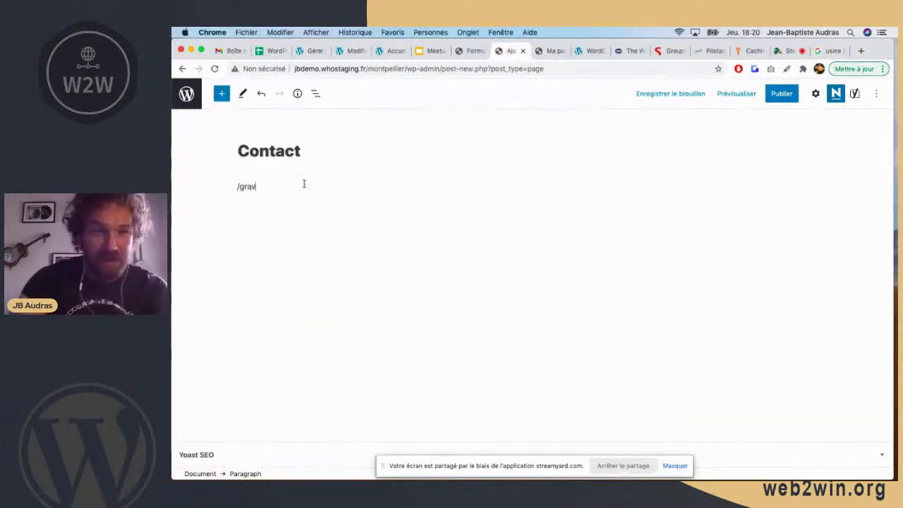
key("BackSpace")
key("BackSpace")
key("BackSpace")
key("BackSpace")
type("form")
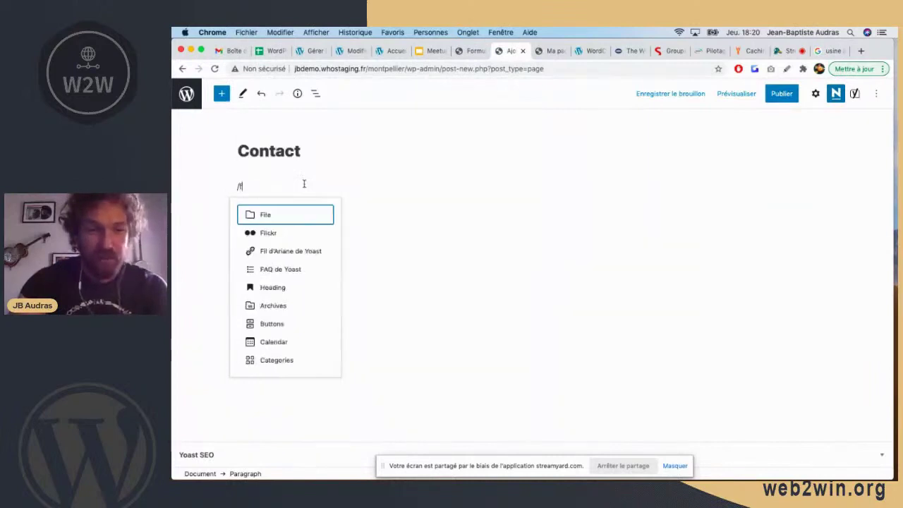
key("BackSpace")
key("BackSpace")
key("BackSpace")
key("BackSpace")
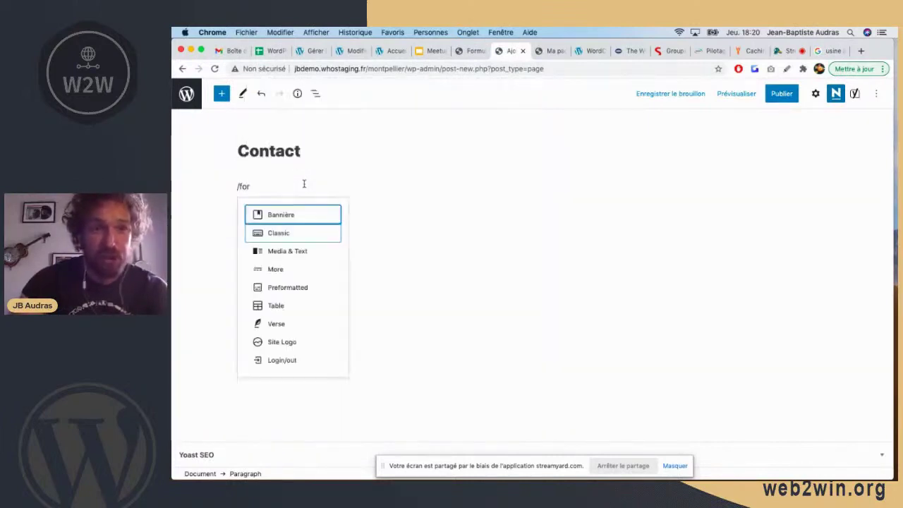
key("BackSpace")
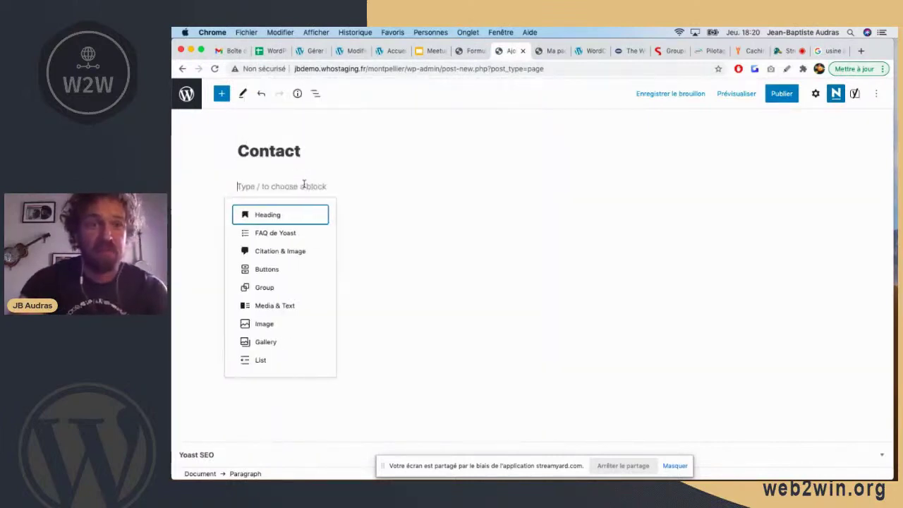
Check the Gravity Forms list, return to the Contact page's editor and search its block library for "gravi".
left_click(475, 51)
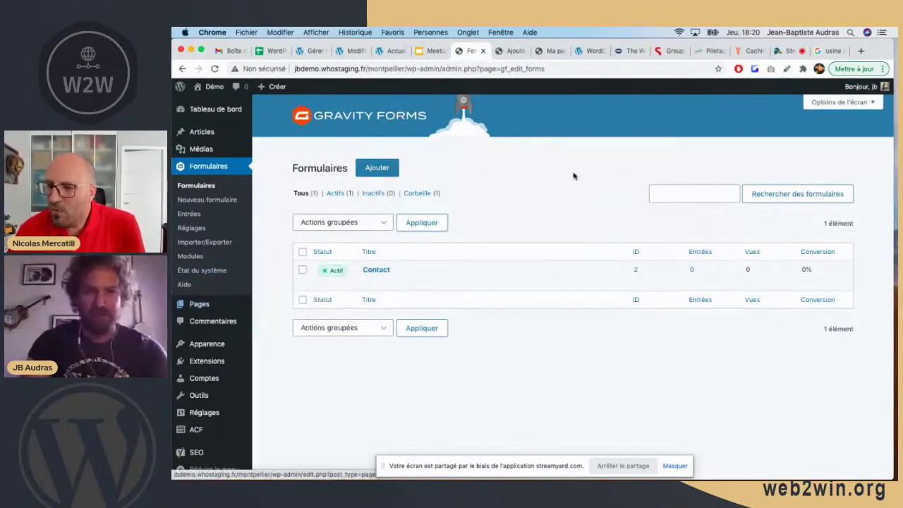
left_click(511, 50)
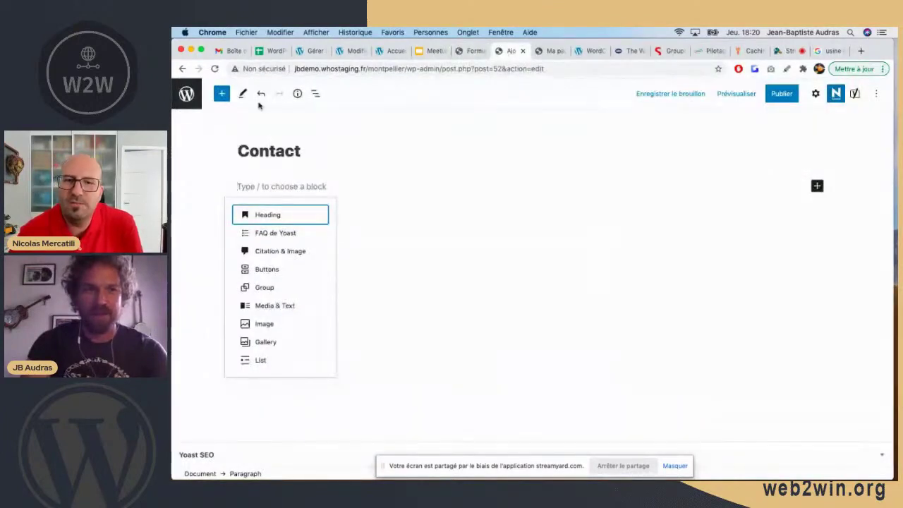
left_click(220, 94)
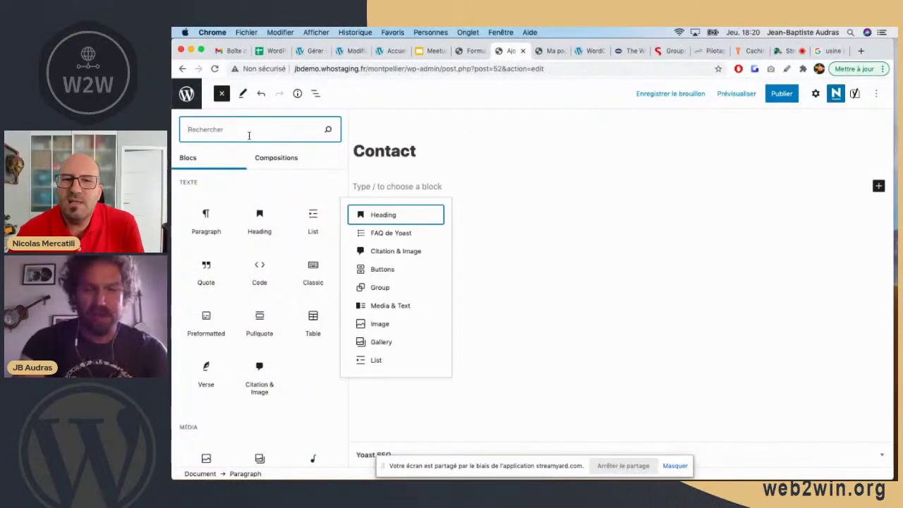
type("gravi")
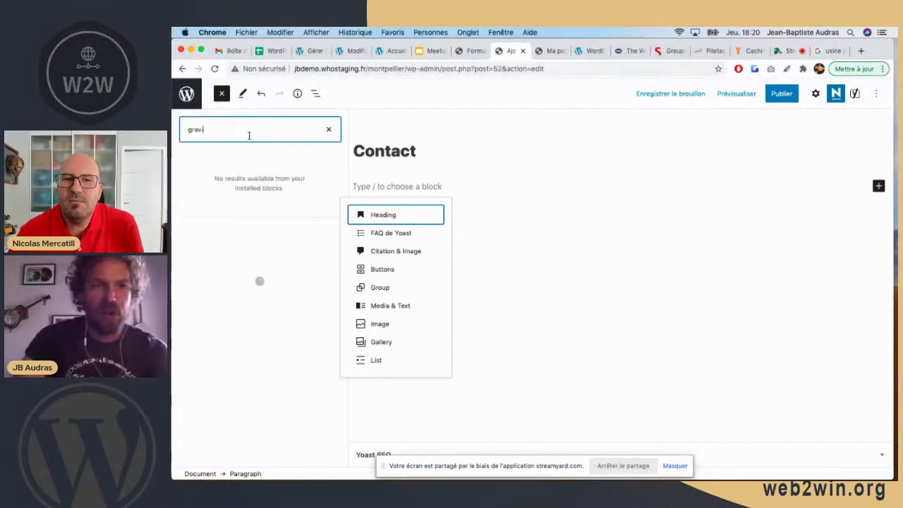
left_click(424, 187)
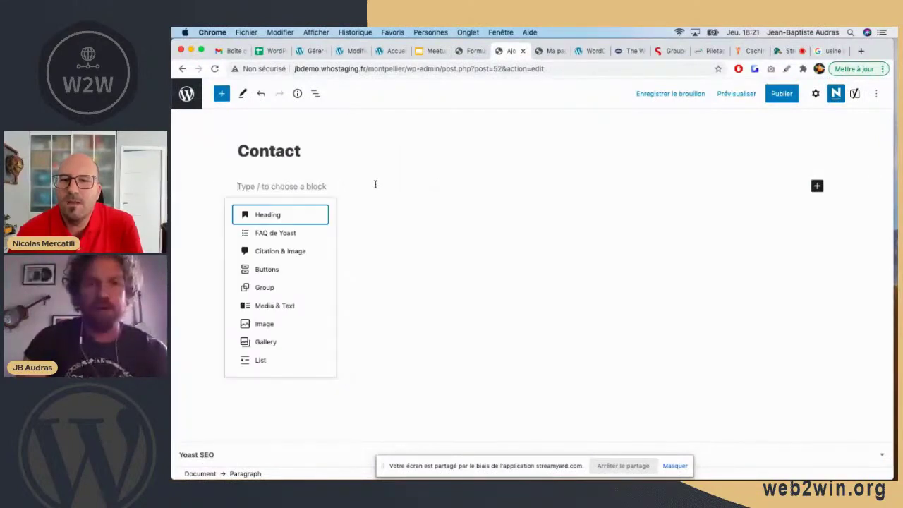
Search the empty paragraph's inline block chooser for "gr" and clear the search text.
type("/")
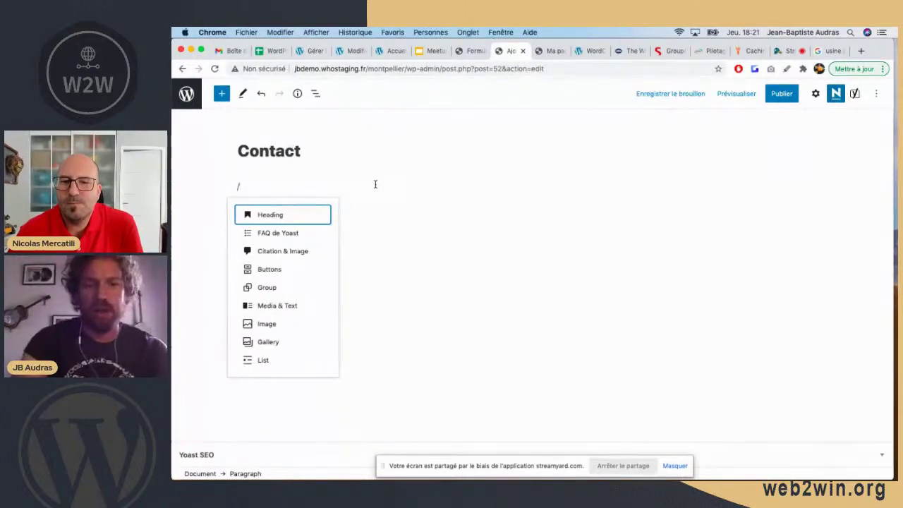
type("gr")
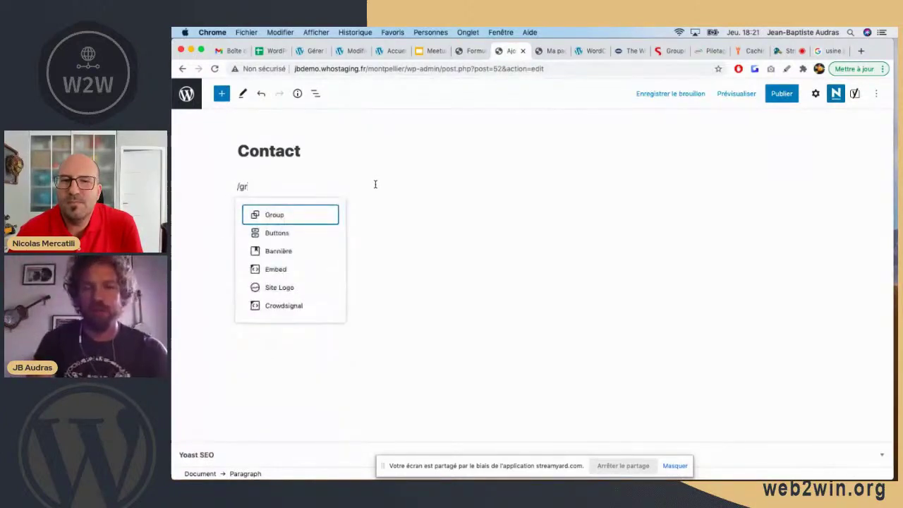
key("BackSpace")
key("BackSpace")
key("BackSpace")
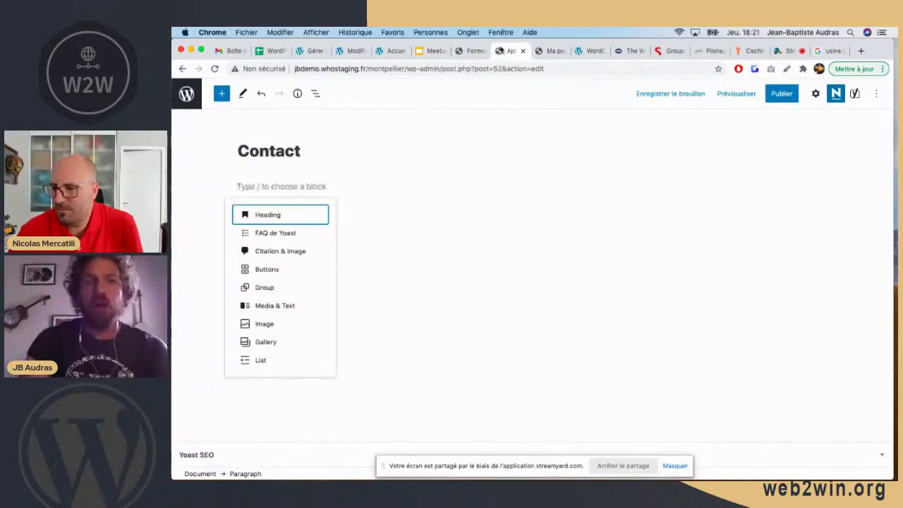
Activate the Ultimate Addons for Gutenberg plugin from the list of installed plugins.
left_click(472, 51)
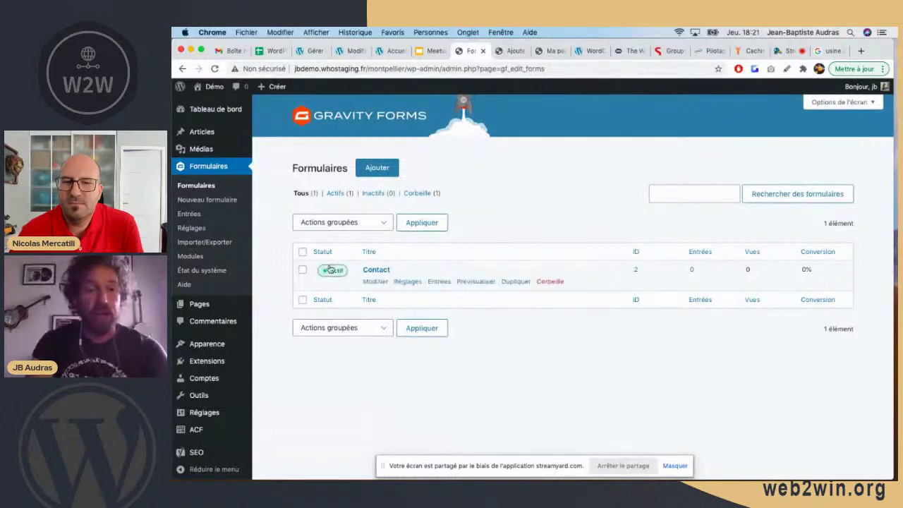
mouse_move(205, 309)
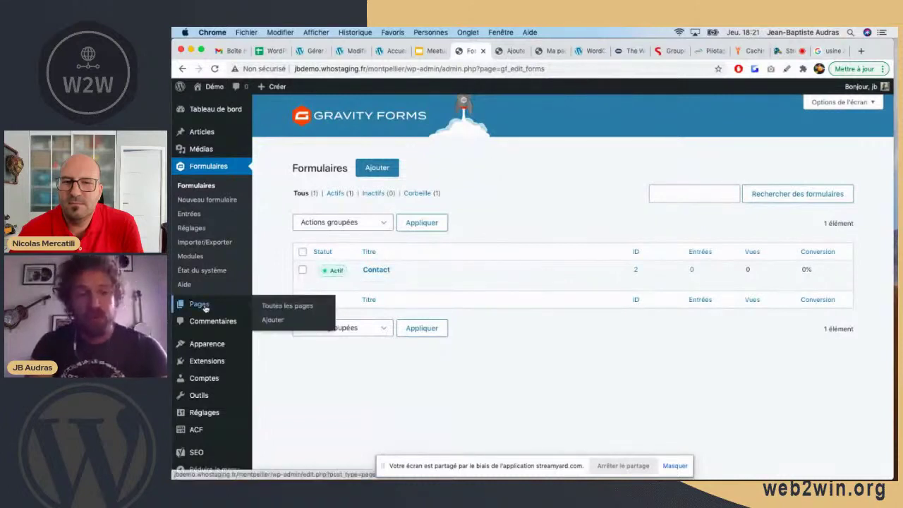
left_click(212, 360)
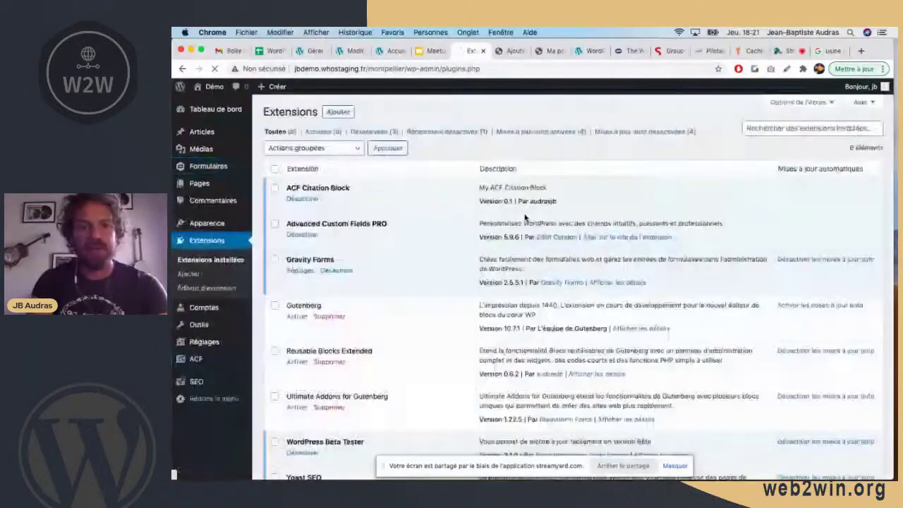
scroll(374, 254, "down", 2)
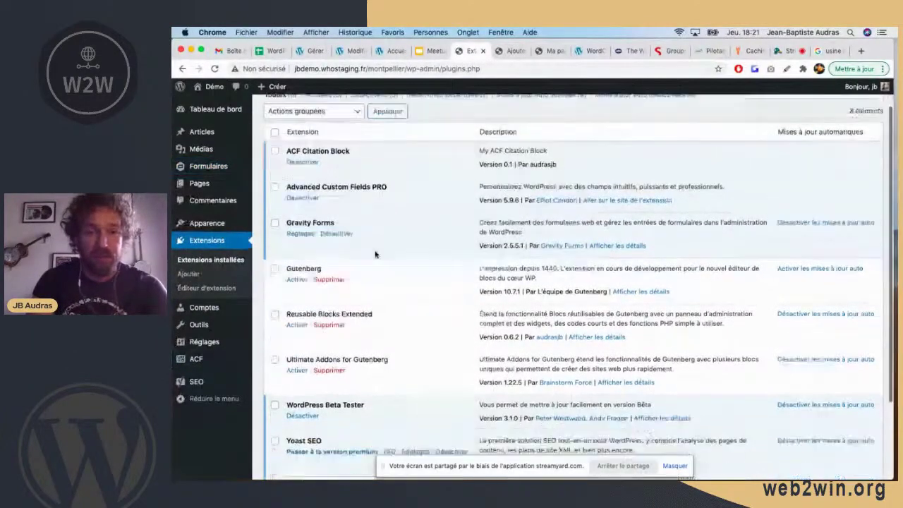
left_click(296, 335)
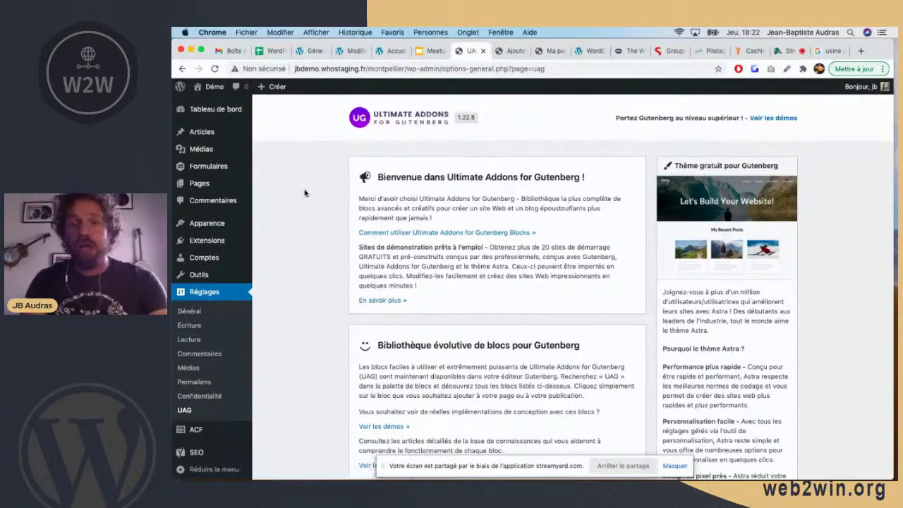
Examine the Ultimate Addons for Gutenberg settings page, including the list of blocks it provides.
scroll(305, 193, "down", 10)
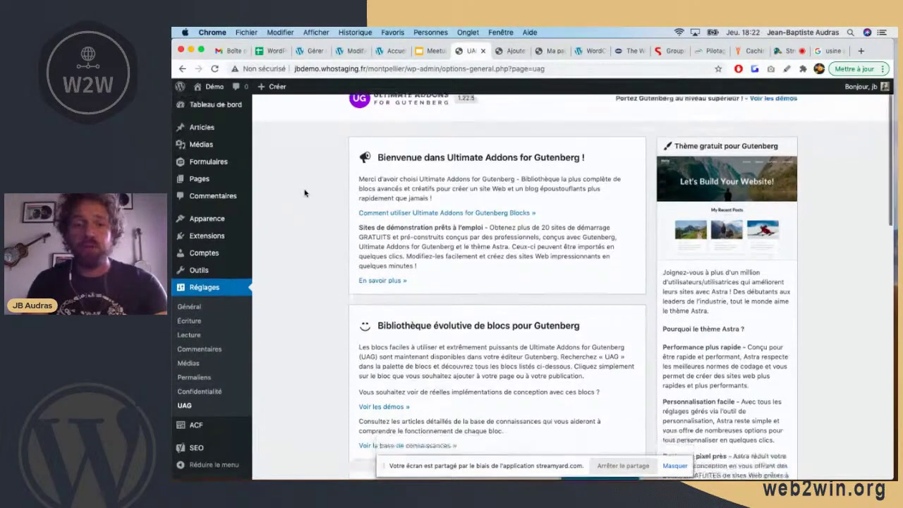
scroll(305, 192, "up", 10)
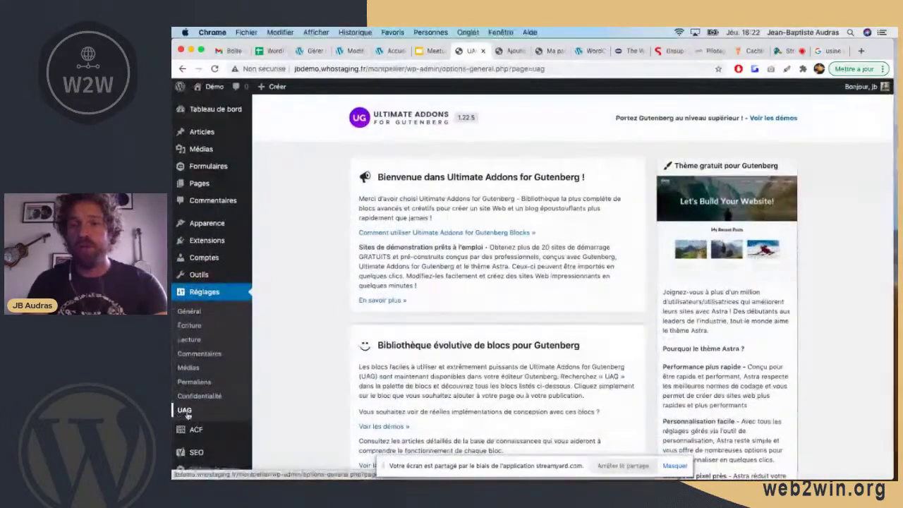
scroll(642, 290, "down", 2)
scroll(642, 290, "down", 15)
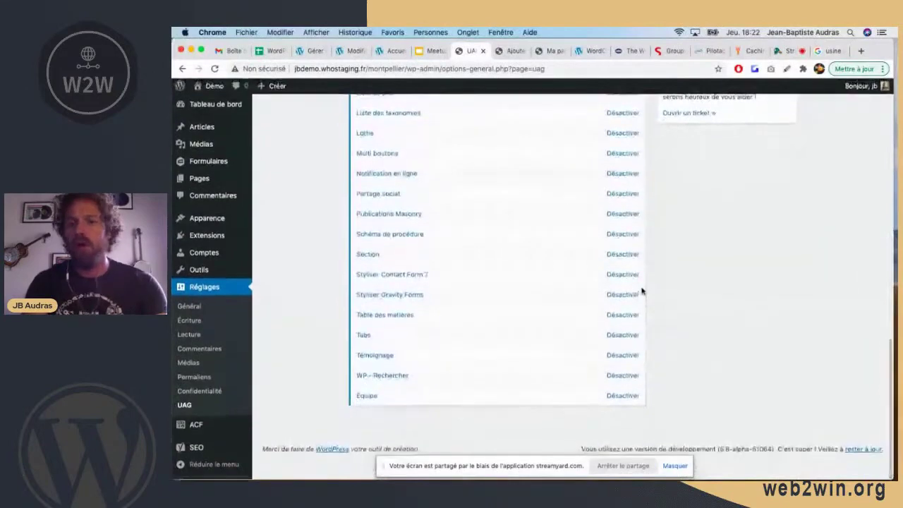
scroll(642, 289, "up", 15)
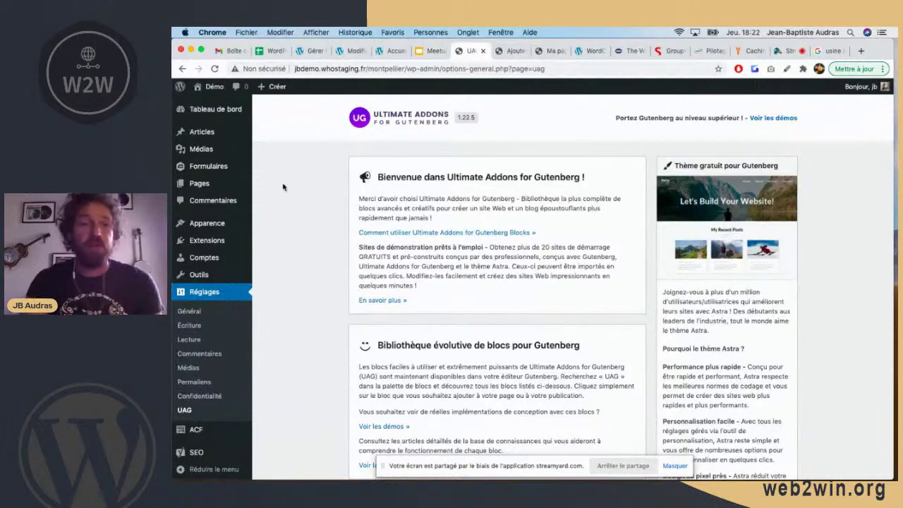
Reload the Contact page's editor, accepting the loss of unsaved changes, and collapse the Yoast SEO section.
mouse_move(199, 186)
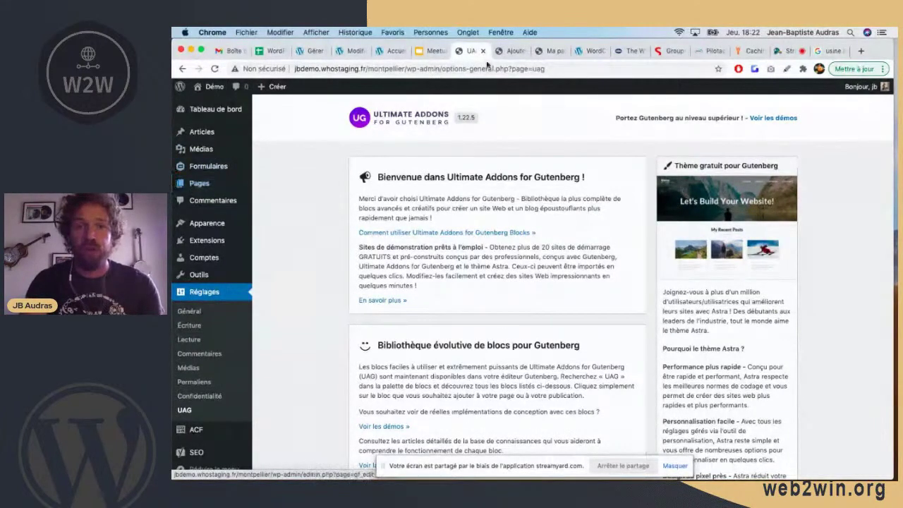
key("ctrl+Tab")
key("super+r")
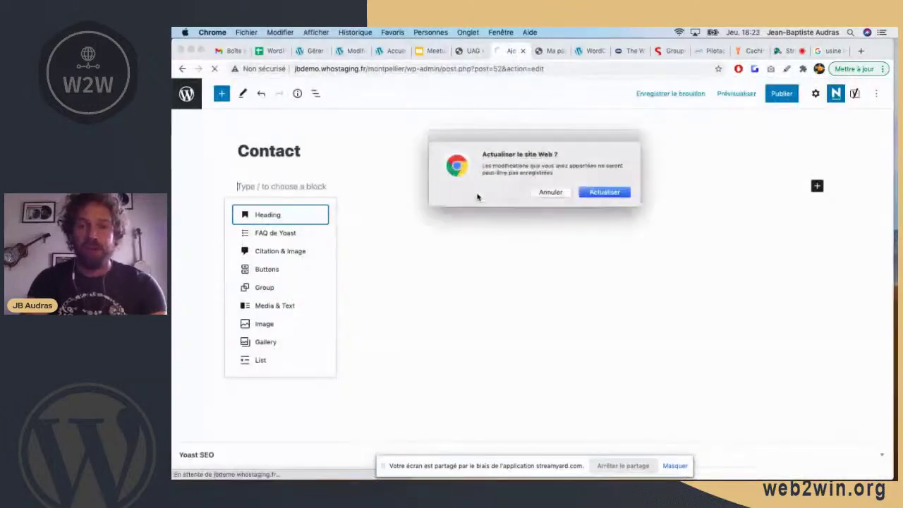
left_click(602, 195)
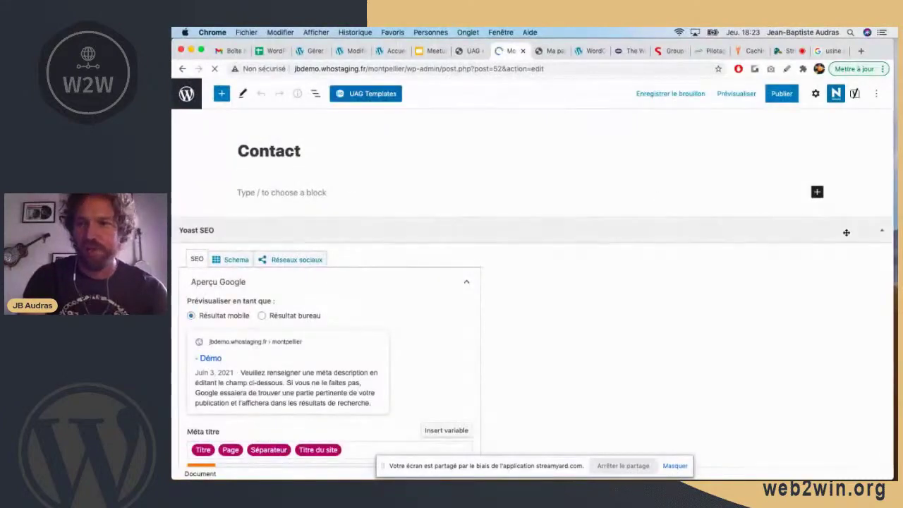
left_click(878, 234)
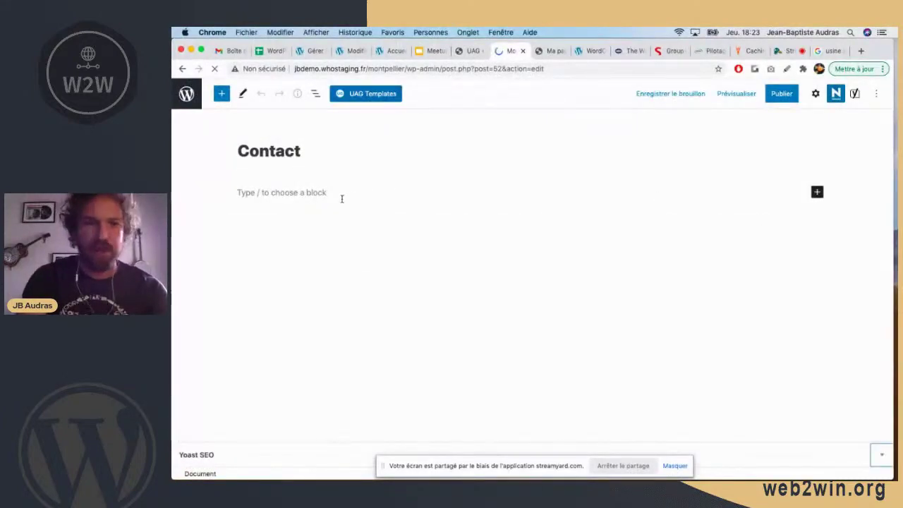
Examine the available blocks in the block library, down to the Ultimate Addons Blocks category.
left_click(291, 192)
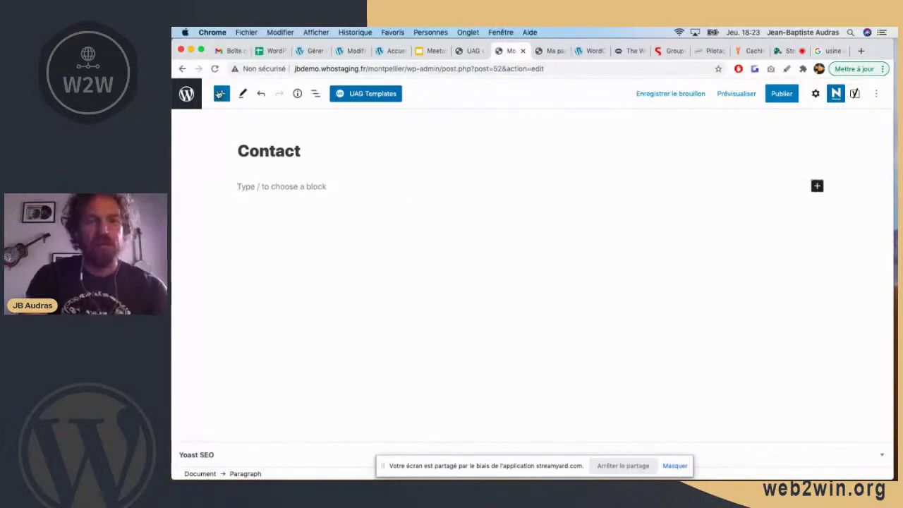
left_click(219, 95)
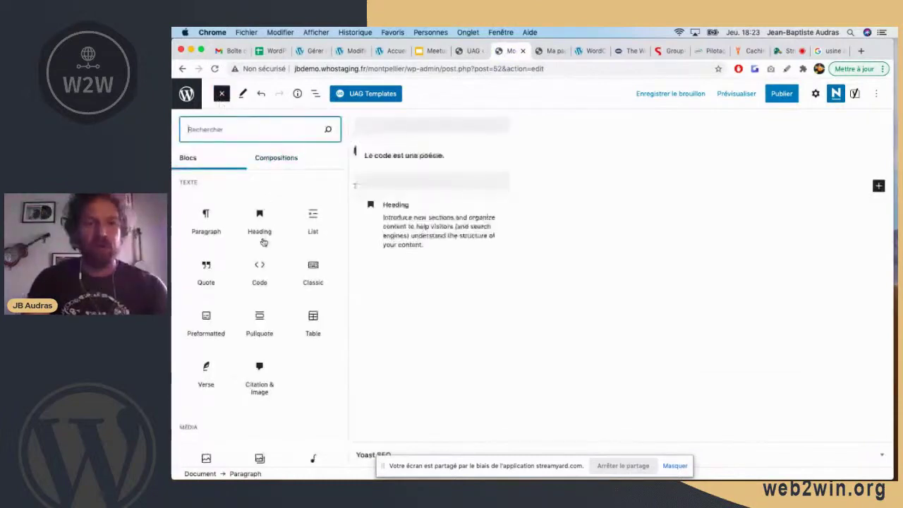
scroll(263, 242, "down", 8)
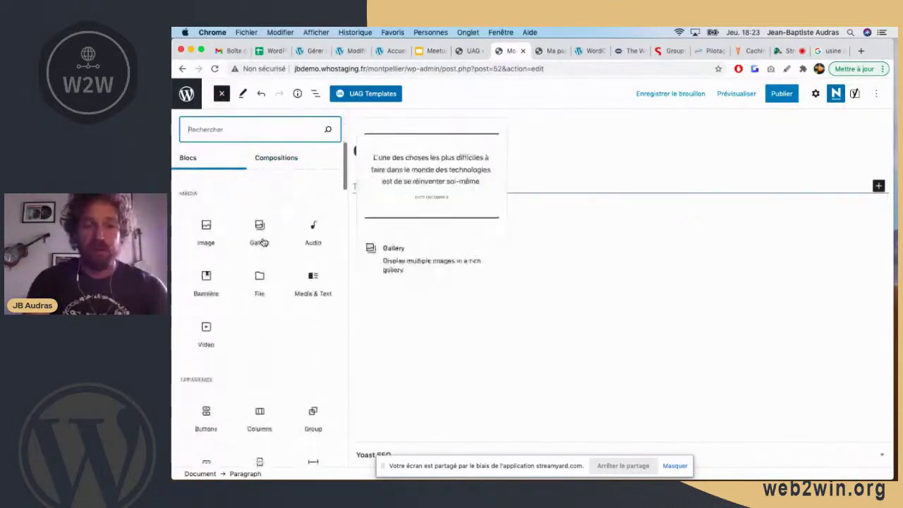
scroll(263, 242, "down", 3)
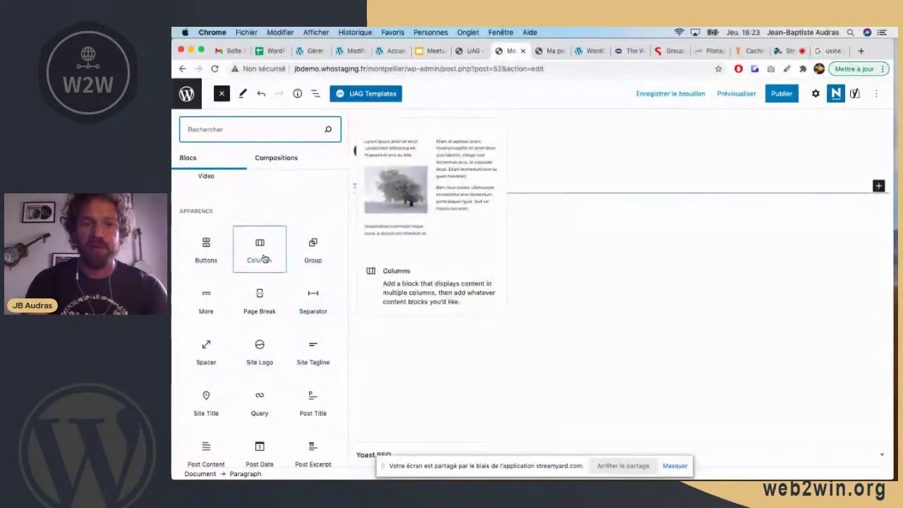
scroll(261, 253, "down", 15)
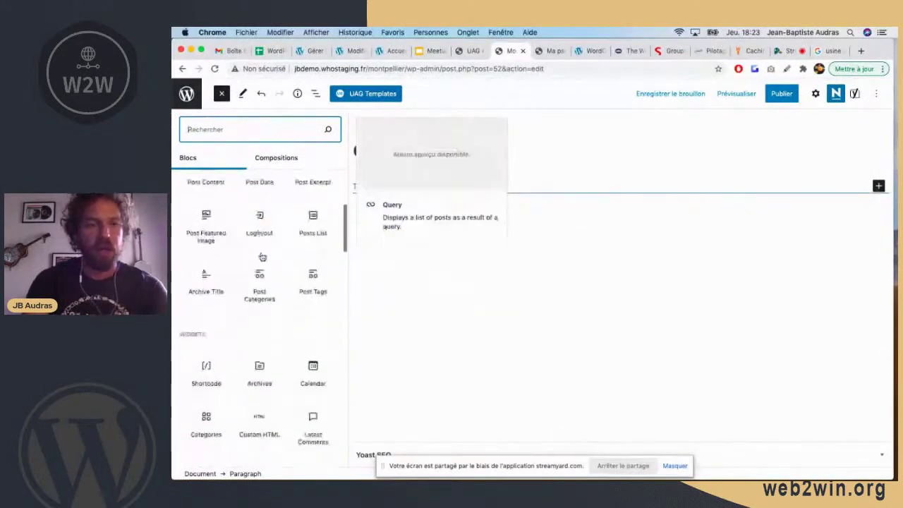
scroll(266, 246, "down", 8)
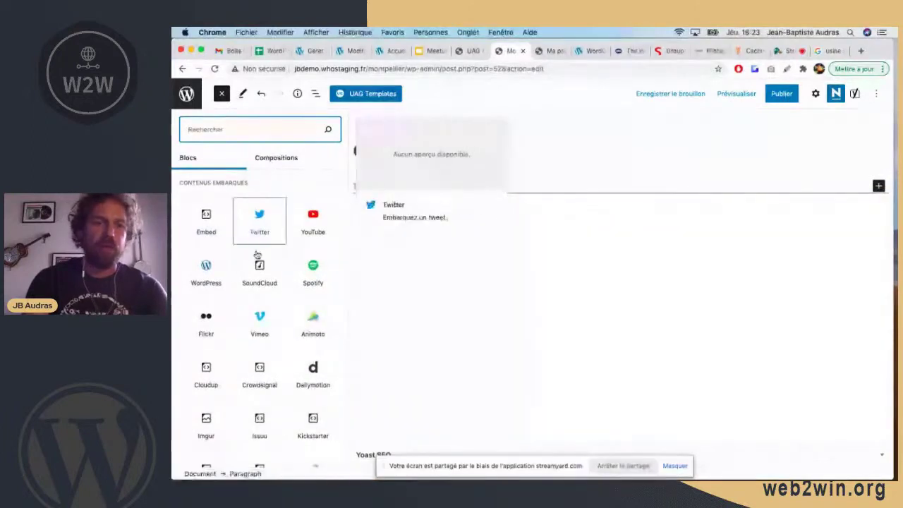
scroll(257, 282, "down", 5)
scroll(257, 296, "down", 6)
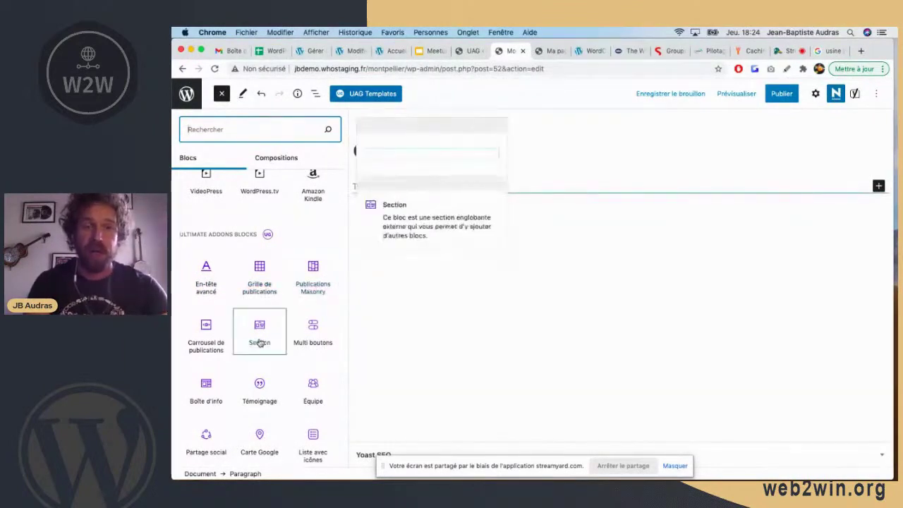
scroll(308, 342, "down", 3)
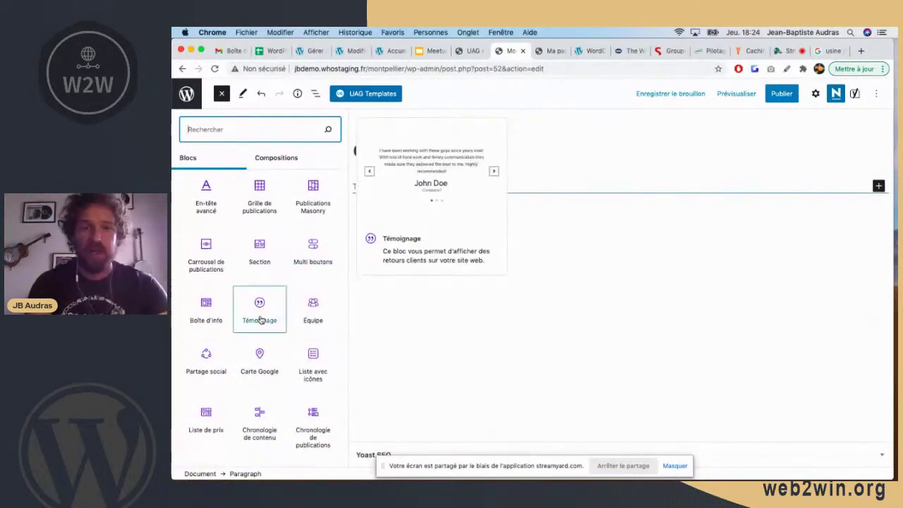
scroll(260, 304, "down", 4)
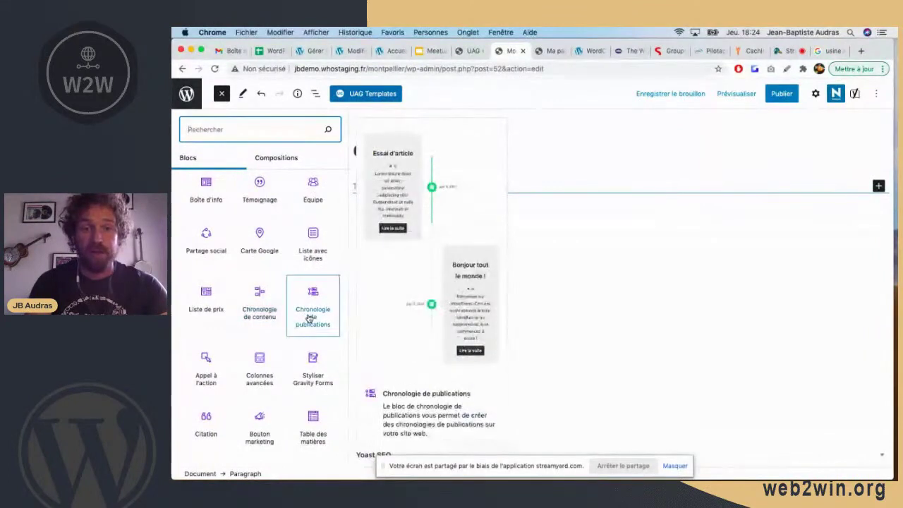
scroll(259, 374, "down", 2)
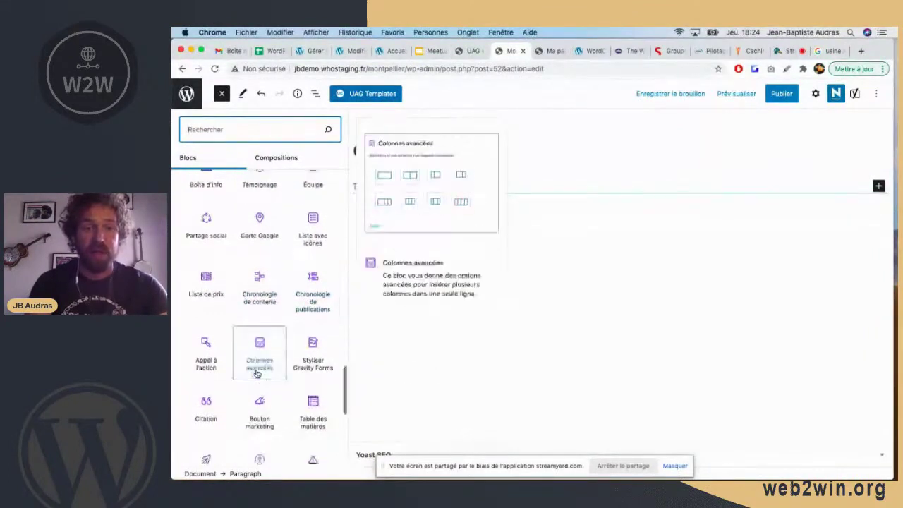
scroll(259, 374, "down", 2)
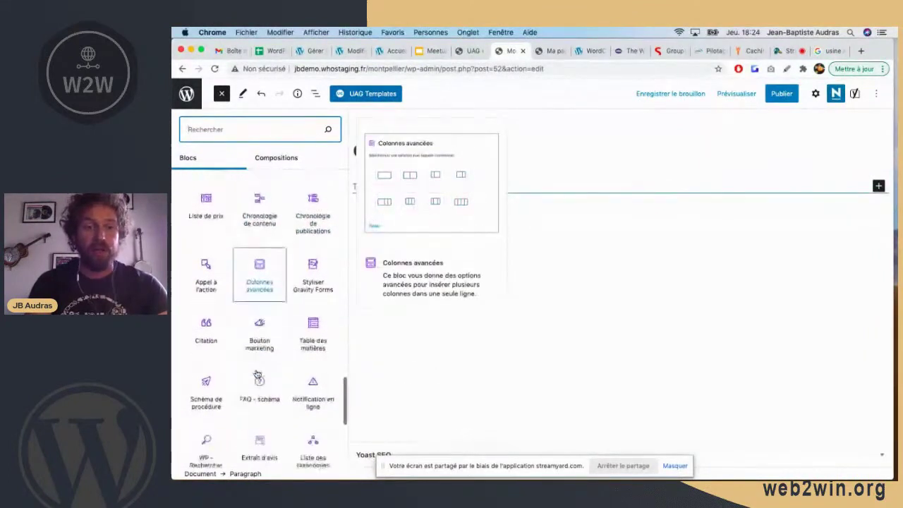
Insert a Styliser Gravity Forms block into the page, choose the Contact form for it and select the block.
left_click(316, 291)
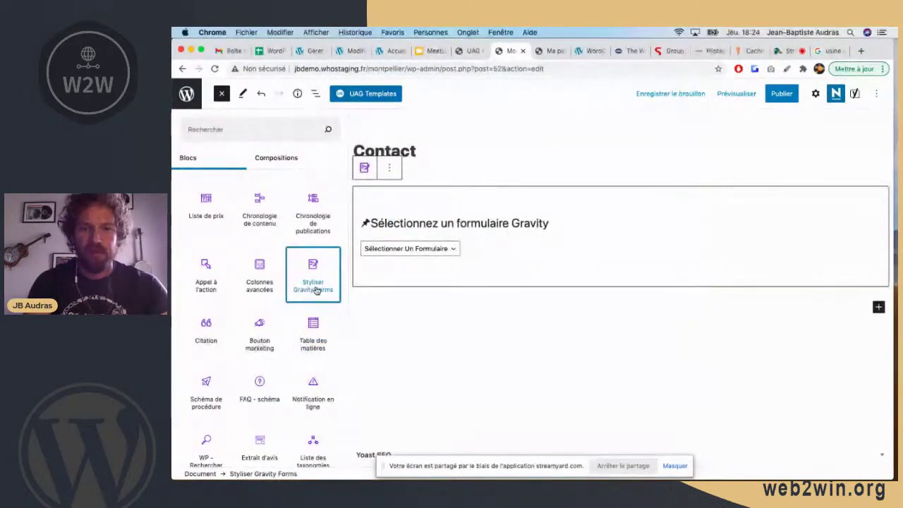
left_click(455, 250)
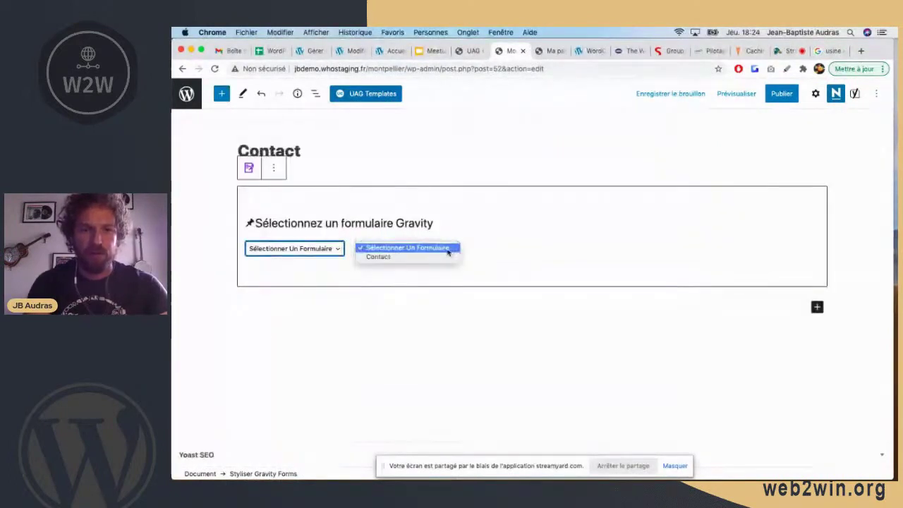
left_click(383, 259)
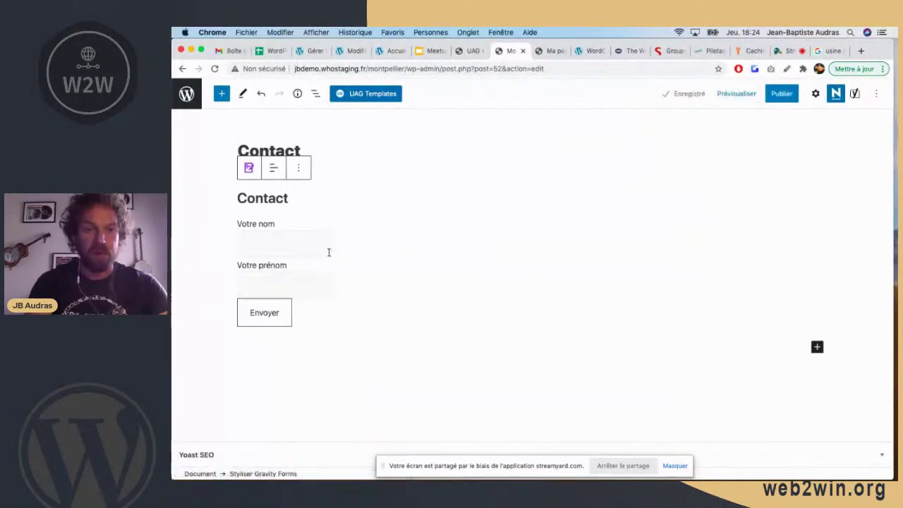
left_click(329, 237)
left_click(367, 240)
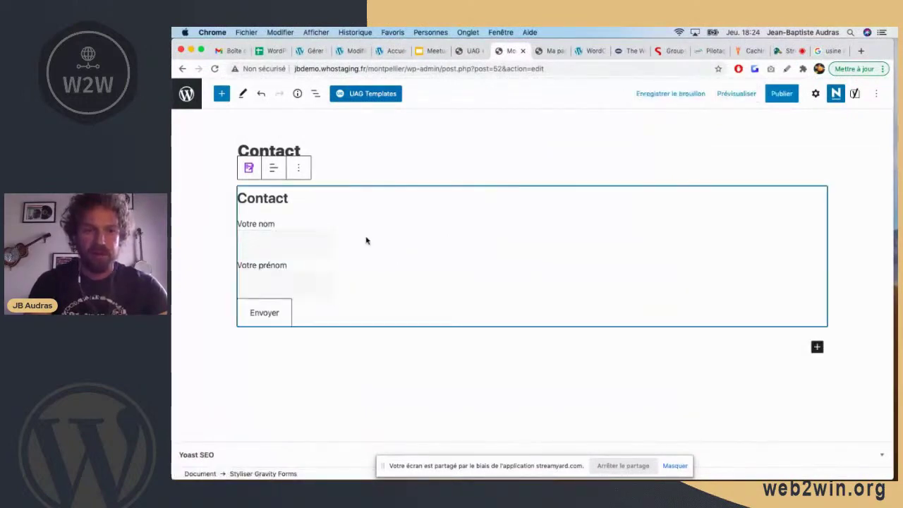
In the form block's field style and border settings, set the border colour to bright blue and the border width to 0 px.
left_click(815, 93)
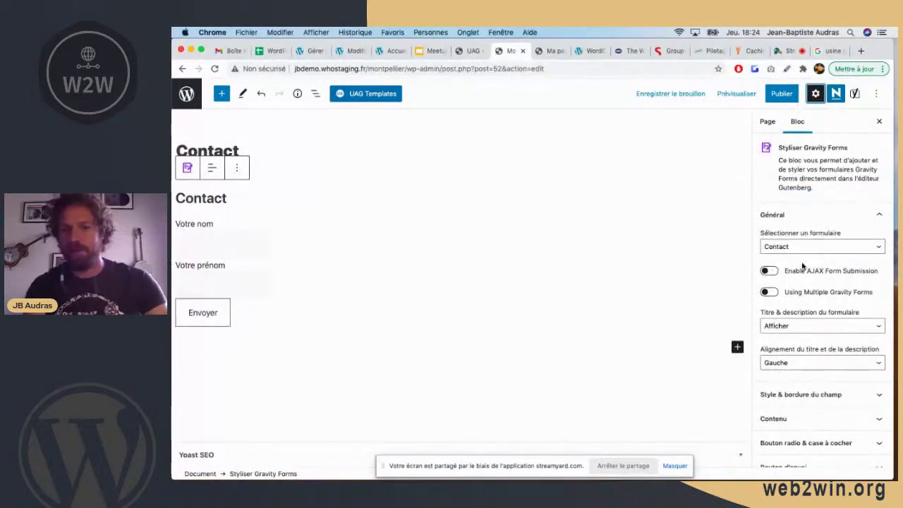
scroll(816, 326, "down", 3)
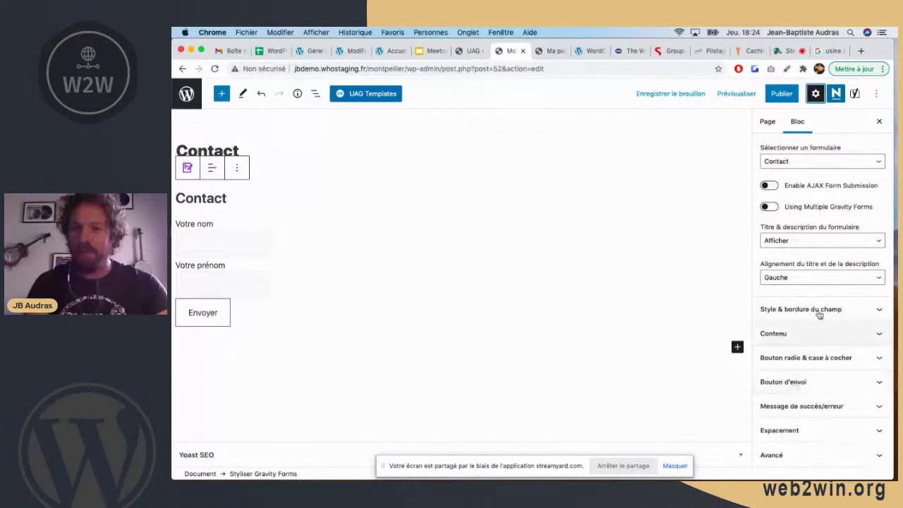
left_click(802, 310)
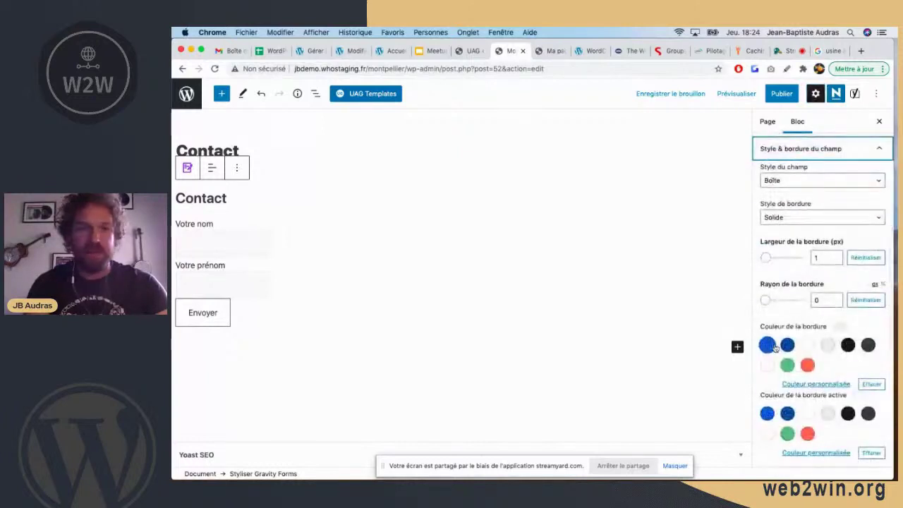
left_click(768, 346)
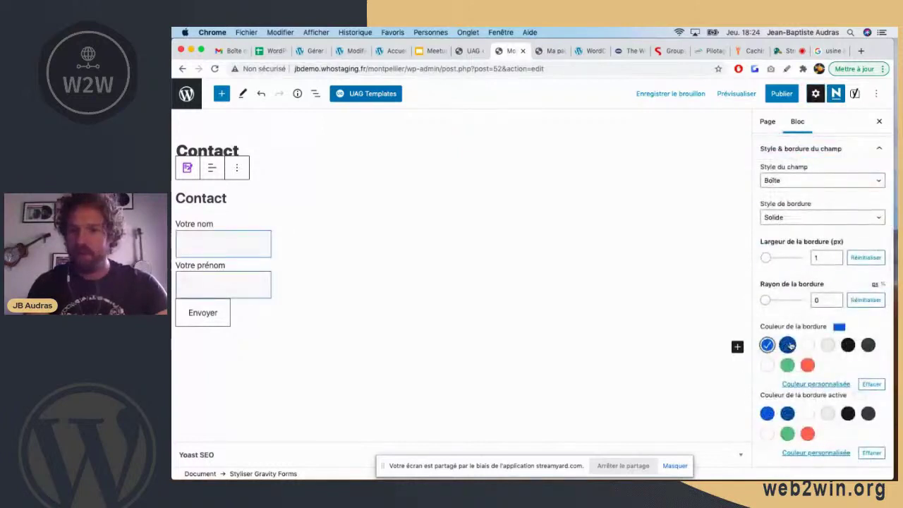
mouse_move(767, 258)
left_mouse_down()
mouse_move(787, 259)
mouse_move(762, 260)
left_mouse_up()
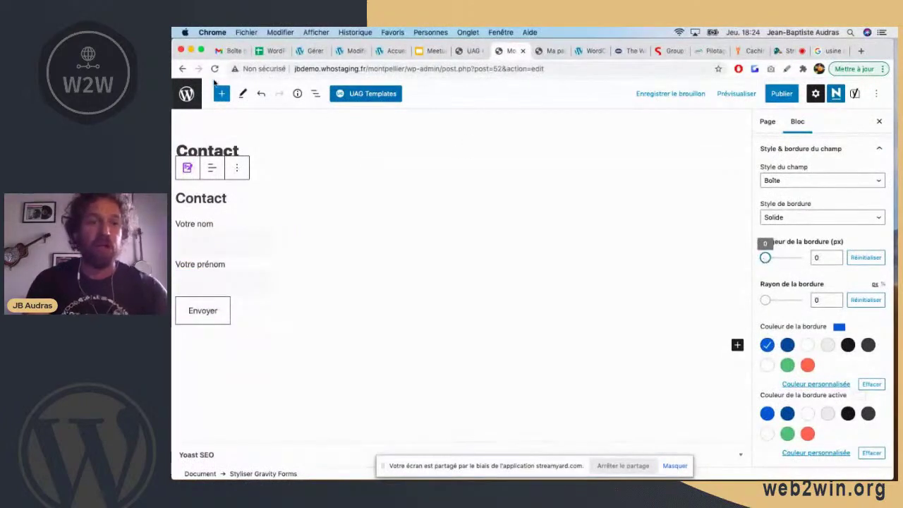
Insert the Ultimate Addons Citation block below the contact form.
left_click(222, 94)
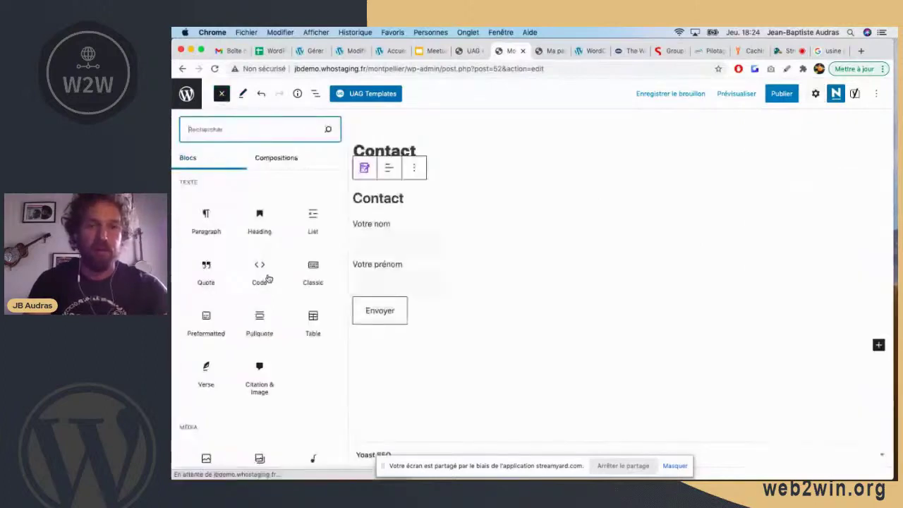
scroll(269, 279, "down", 10)
scroll(269, 280, "up", 4)
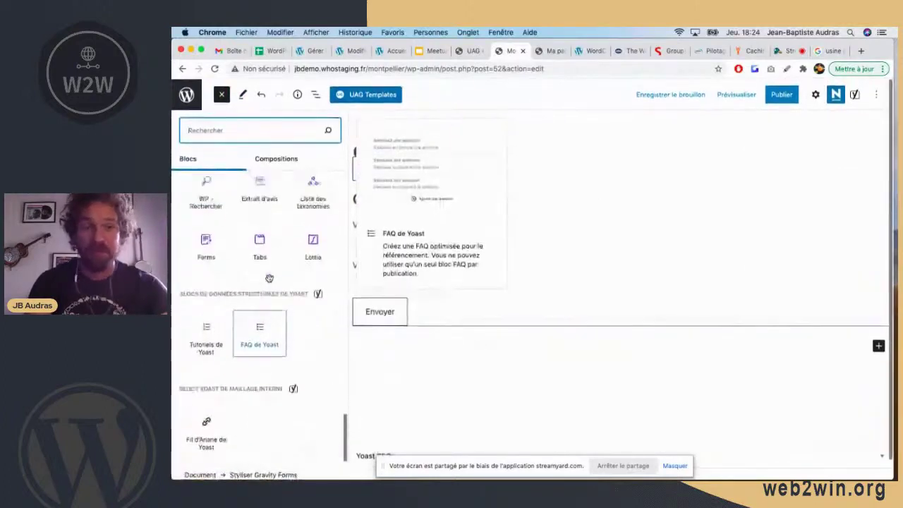
scroll(262, 284, "up", 1)
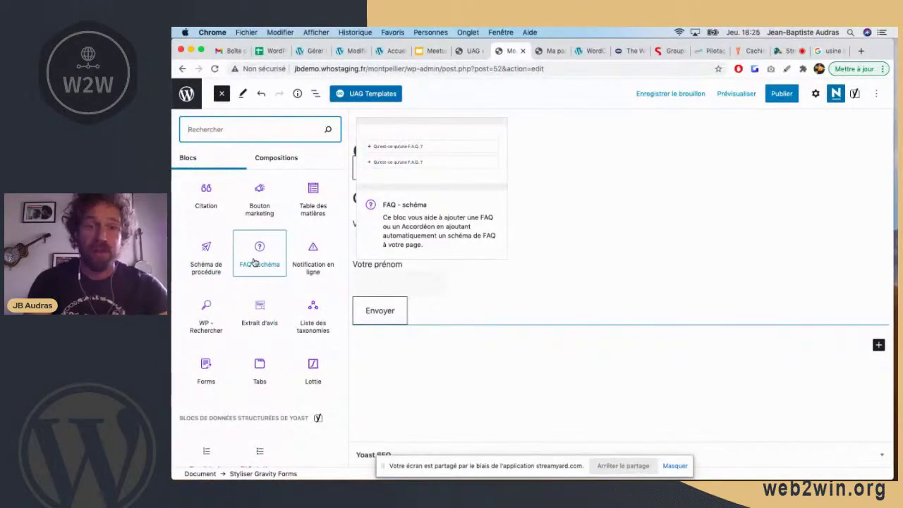
scroll(205, 265, "up", 5)
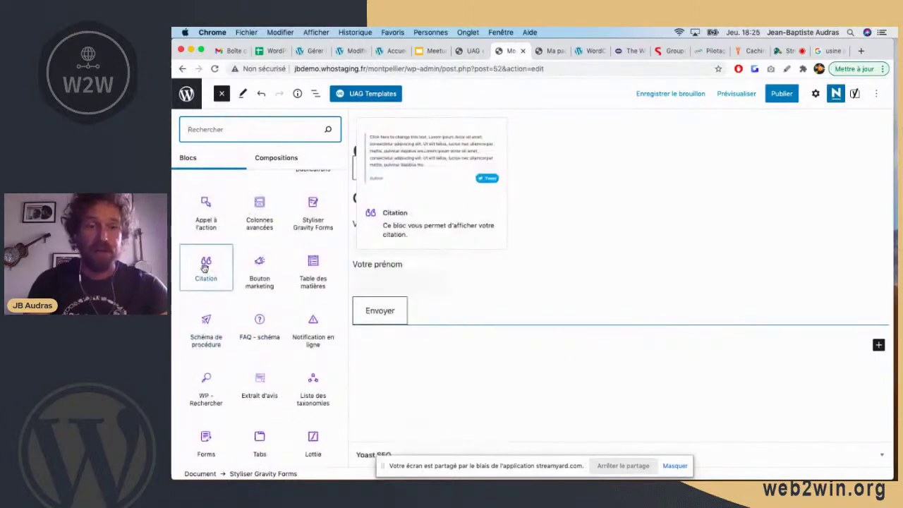
left_click(204, 268)
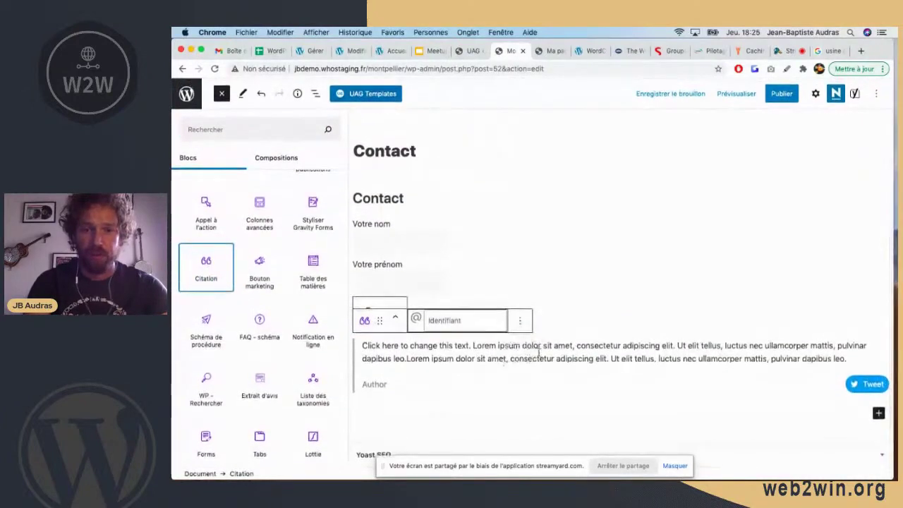
Enter the author's Twitter username as the Citation block's identifier.
left_click(450, 323)
type("audras")
key("super+a")
key("Right")
type("jb")
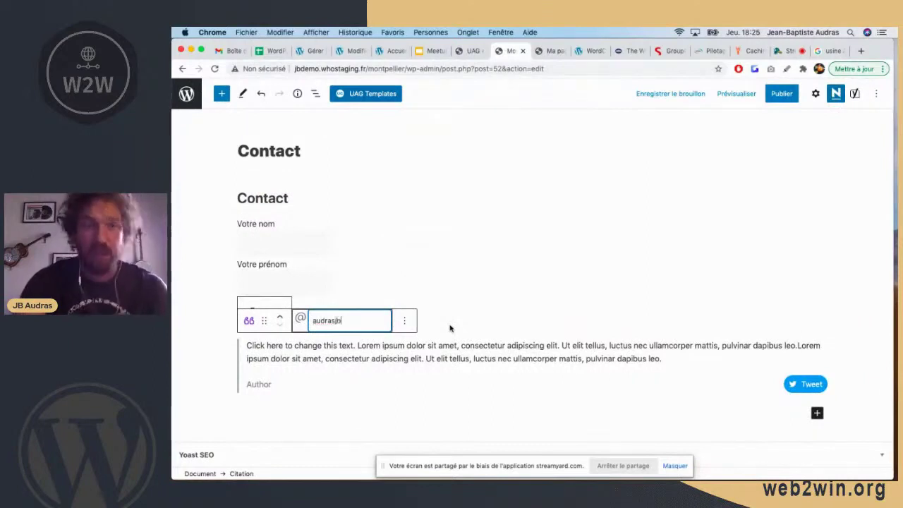
Replace the Citation block's placeholder quote with "Coucou de Montpellier".
left_click(444, 346)
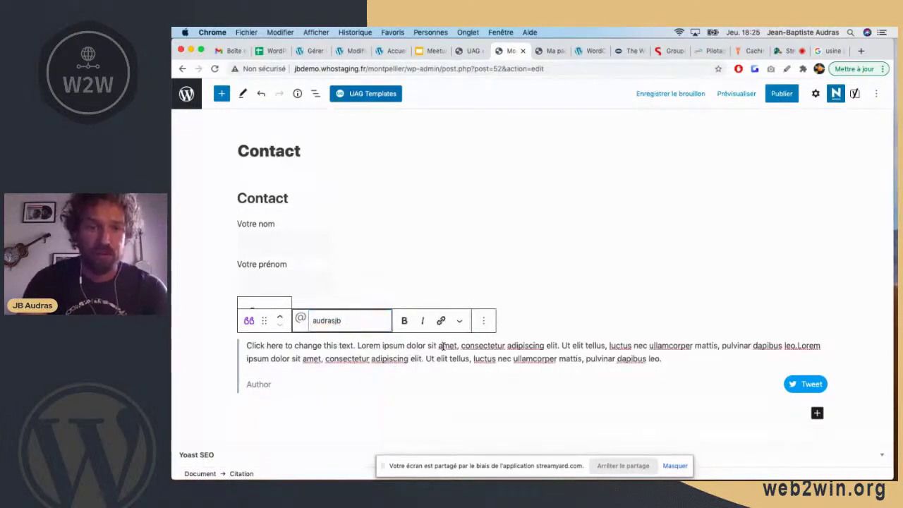
triple_click(327, 345)
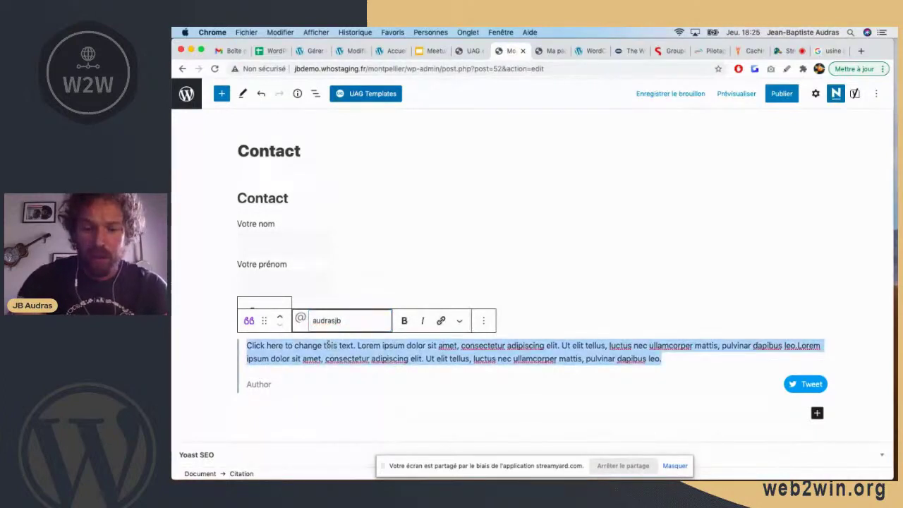
type("Coucou de ")
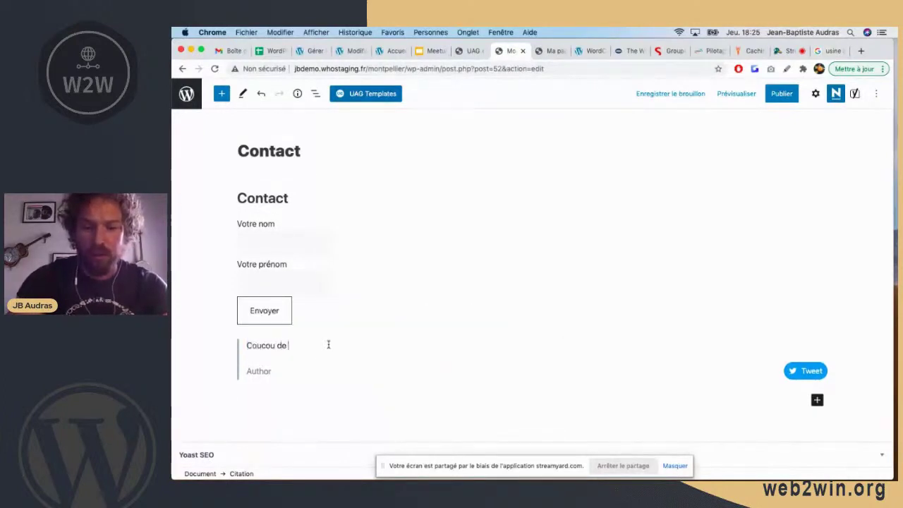
type("Montp")
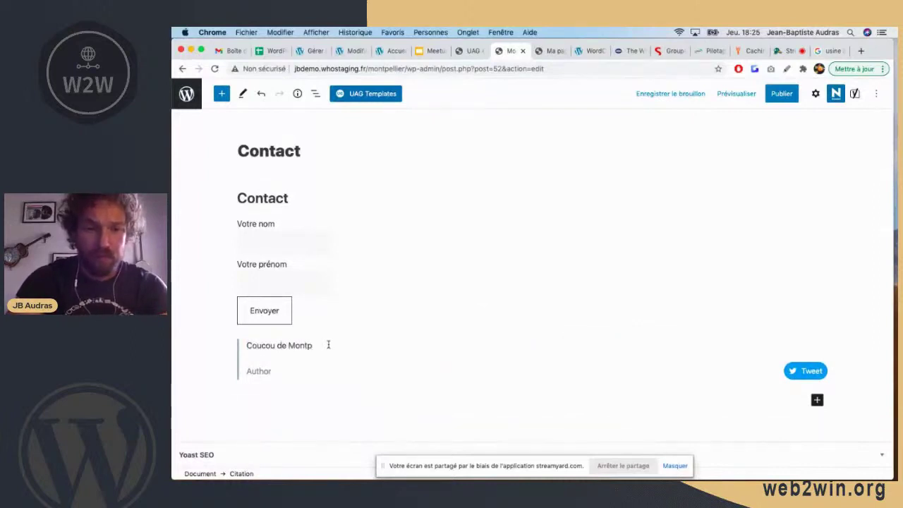
type("ellier")
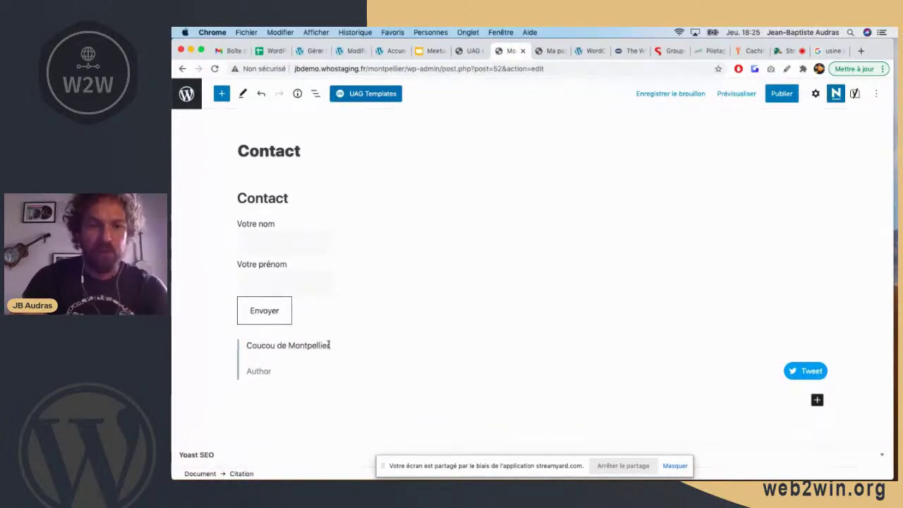
Set the Citation block's author text to "Moi".
left_click(259, 369)
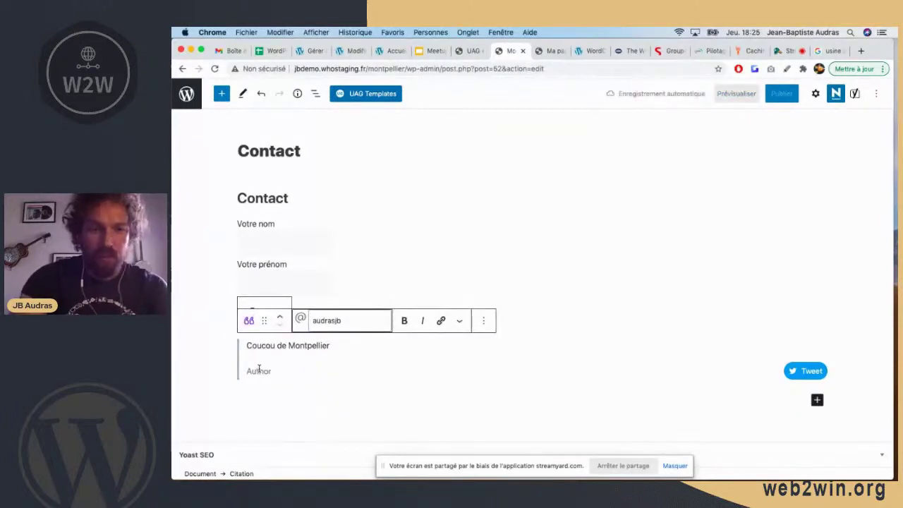
type("Author")
double_click(263, 372)
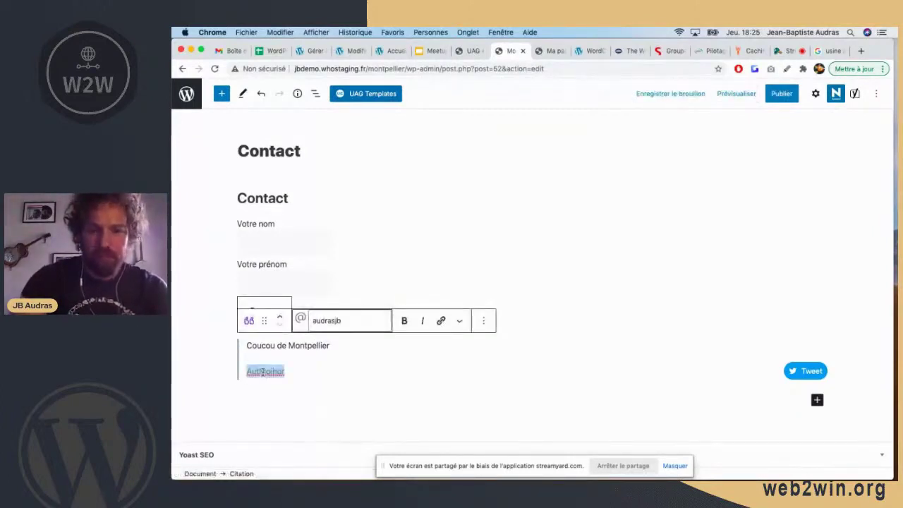
type("Moi")
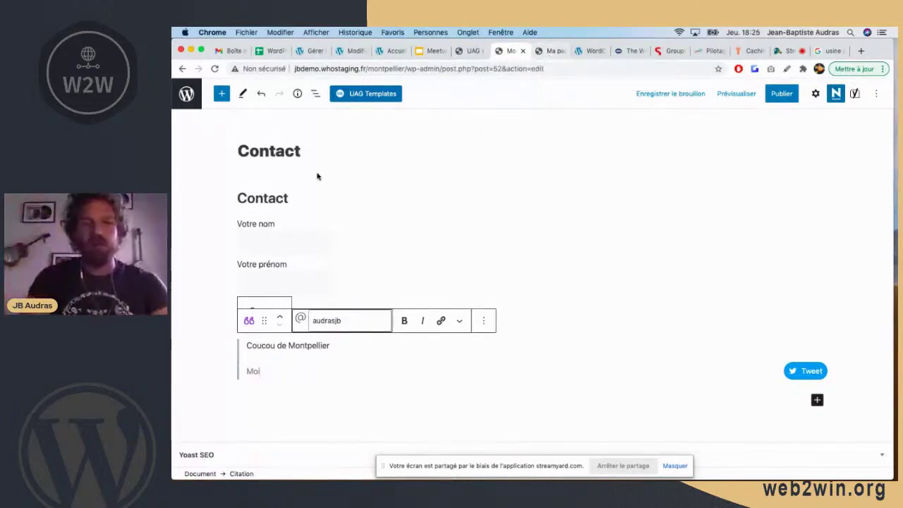
Add a paragraph reading "Un paragraphe de texte" directly below the Contact page title.
left_click(363, 160)
key("Return")
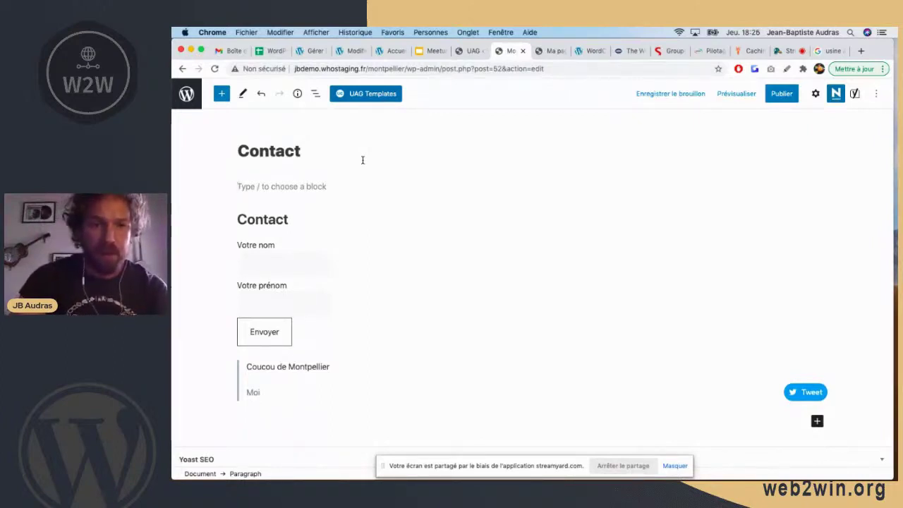
type("Un par")
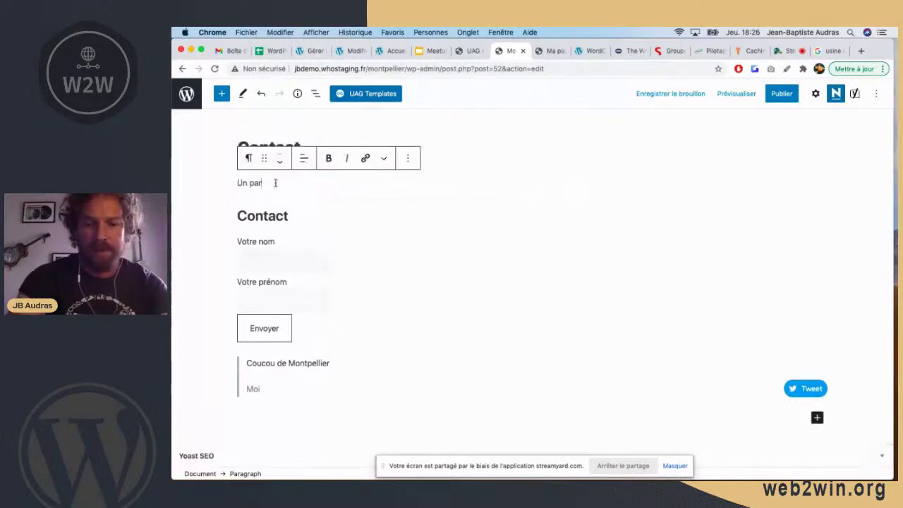
type("agraphe de ")
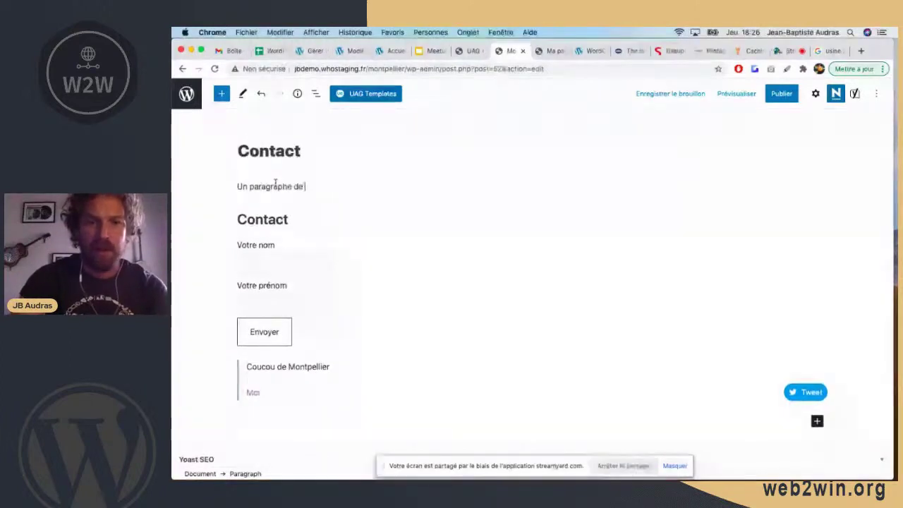
type("texte")
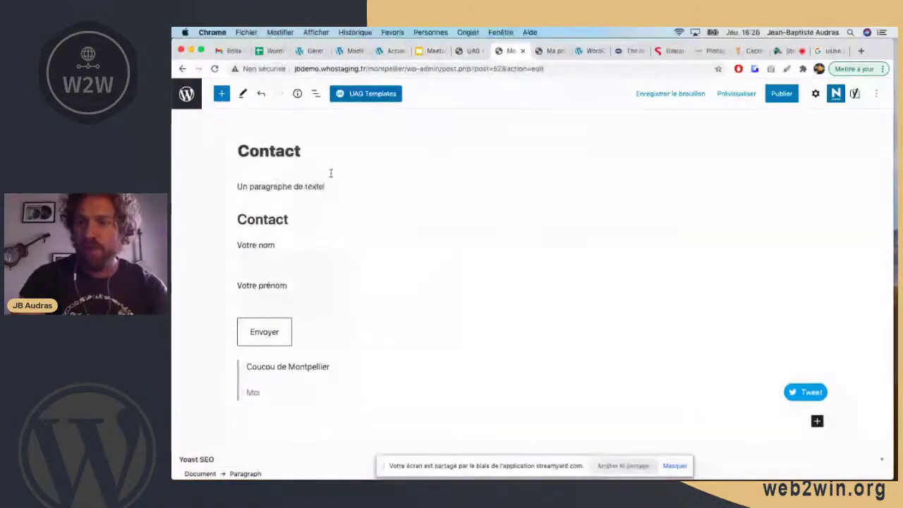
Set the new paragraph's text colour to the brighter blue of the theme palette.
left_click(816, 96)
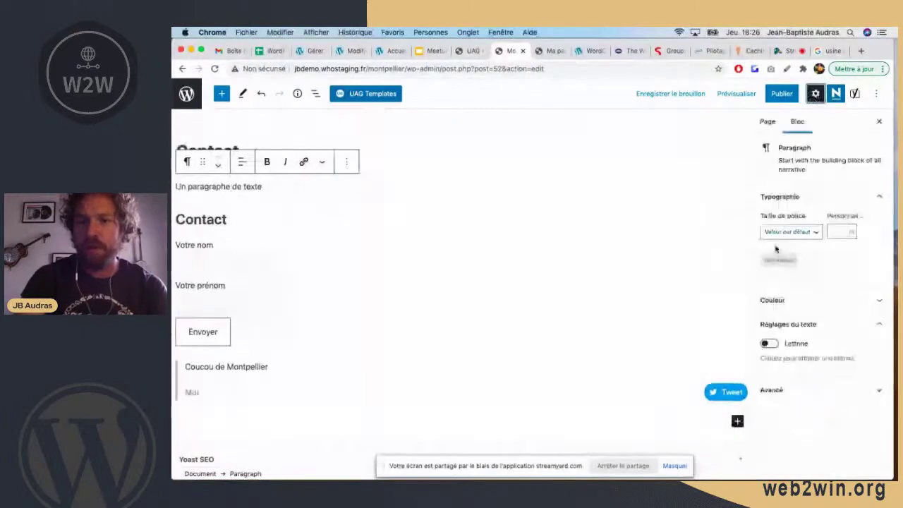
left_click(815, 303)
left_click(790, 330)
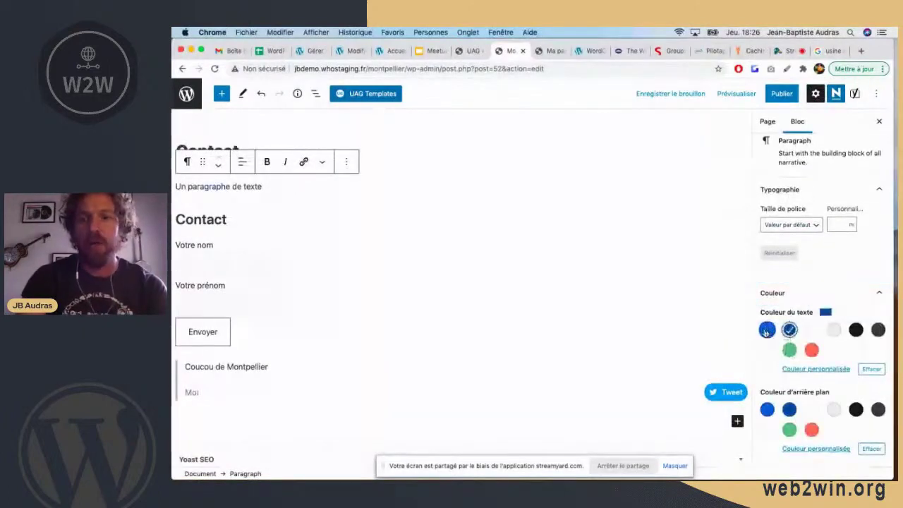
left_click(767, 330)
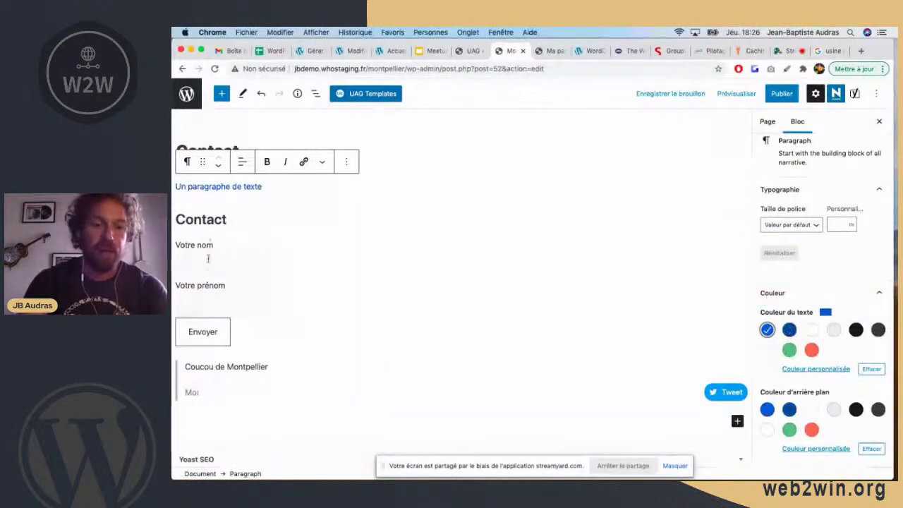
Set the Citation block's border thickness to 26 px and its border style to Pointillés.
left_click(225, 375)
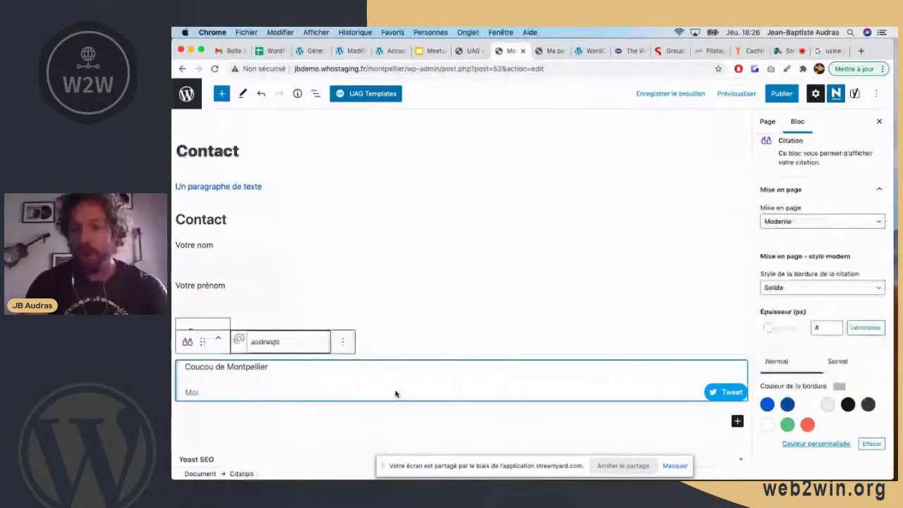
mouse_move(769, 328)
left_mouse_down()
mouse_move(794, 327)
mouse_move(784, 330)
left_mouse_up()
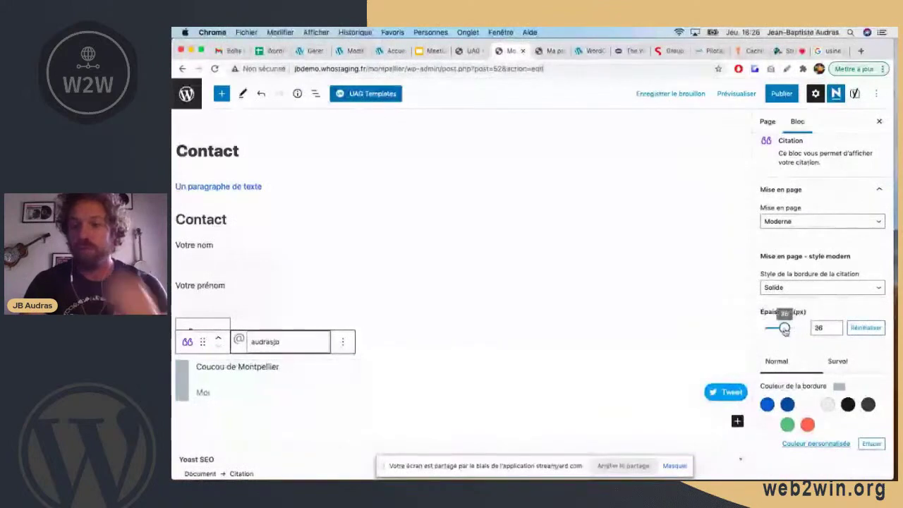
left_click(851, 290)
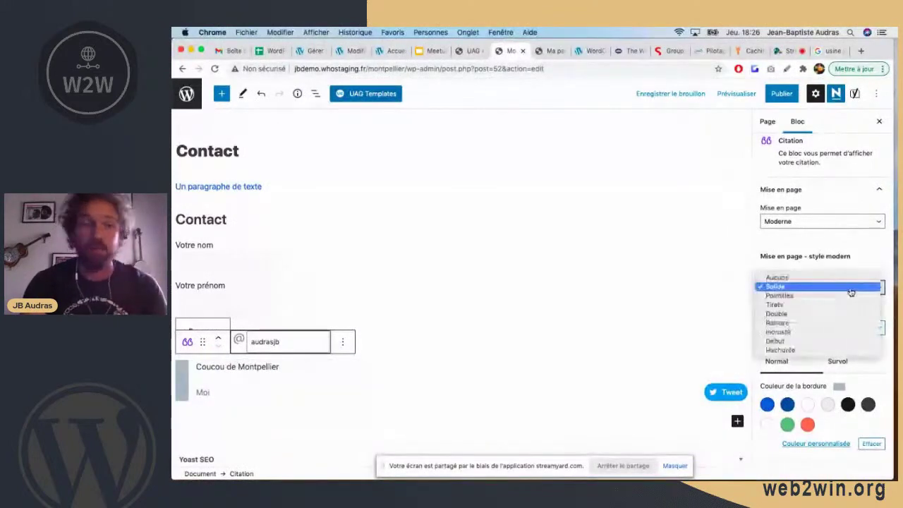
left_click(817, 295)
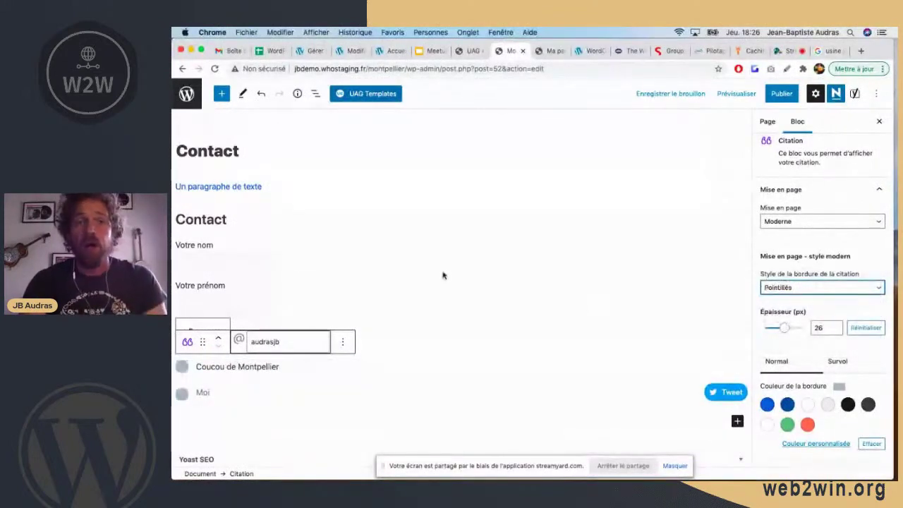
Publish the Contact page and view the published version on the site.
left_click(781, 94)
left_click(783, 92)
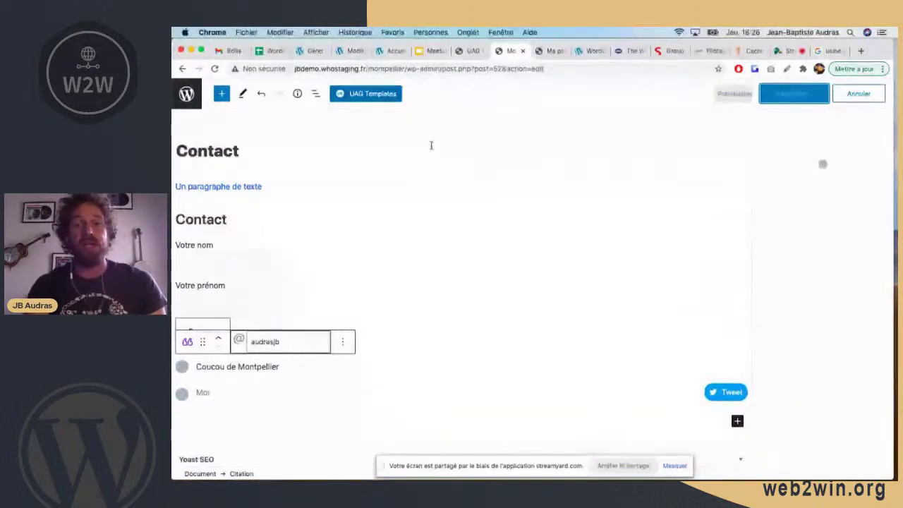
left_click(283, 448)
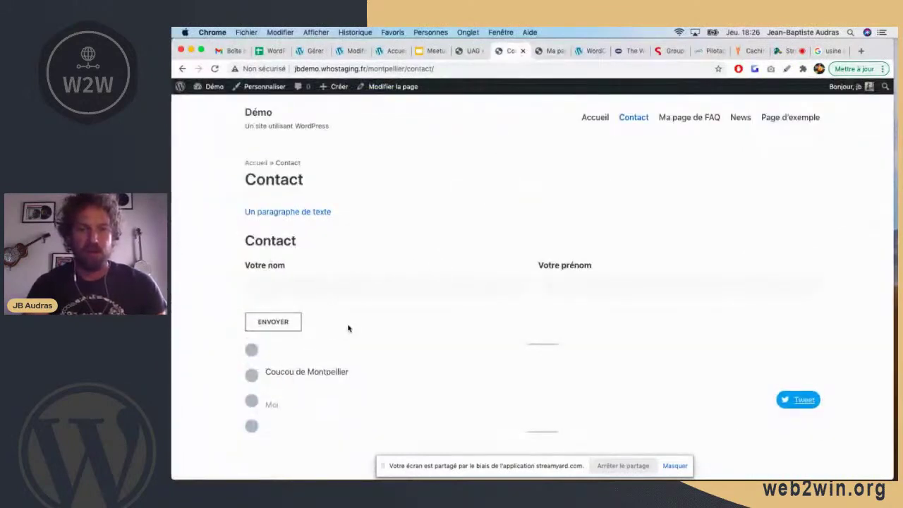
scroll(347, 327, "down", 1)
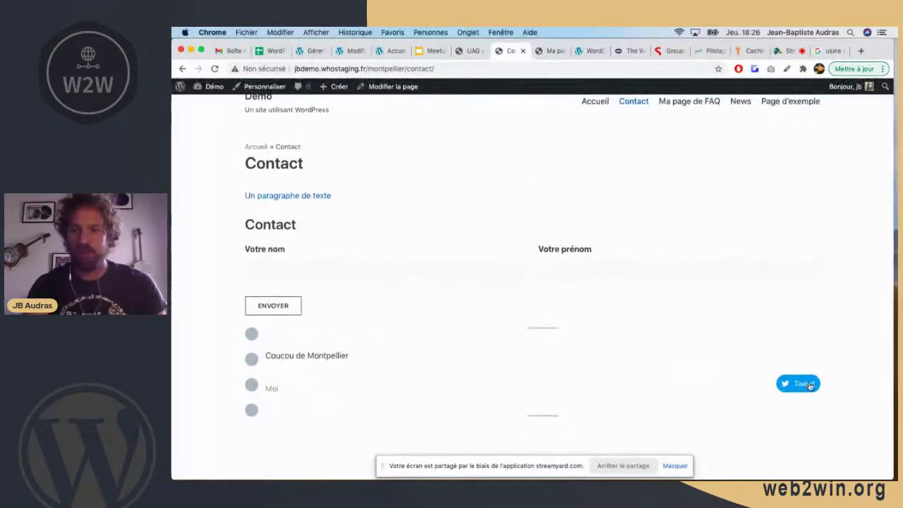
scroll(422, 181, "up", 1)
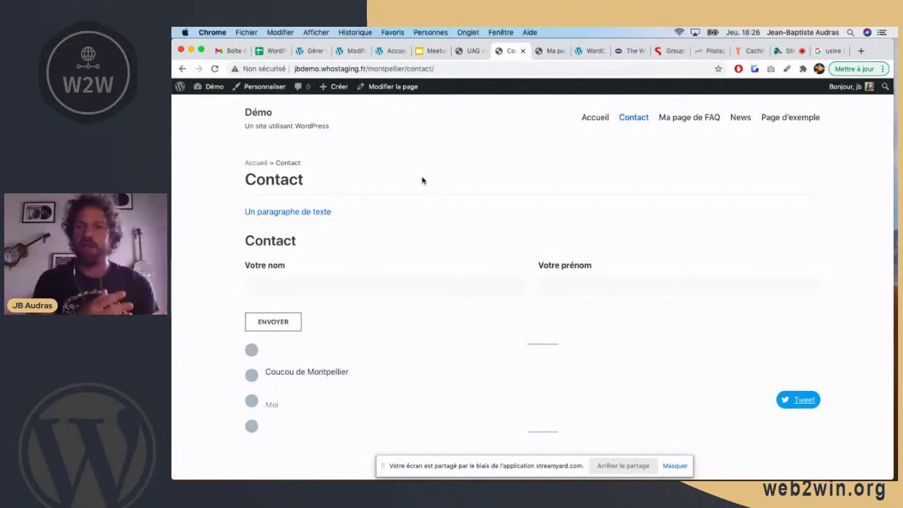
Go to the site's installed plugins list and point out Advanced Custom Fields PRO.
left_click(469, 51)
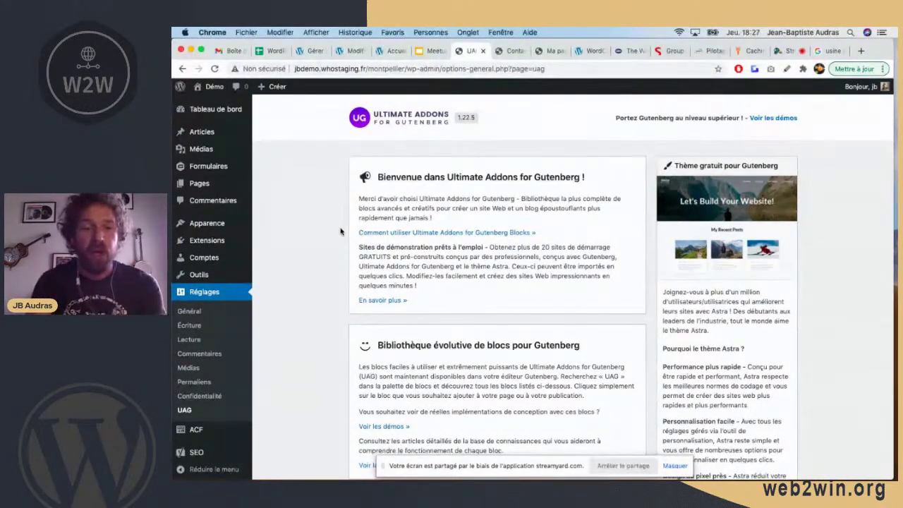
left_click(205, 240)
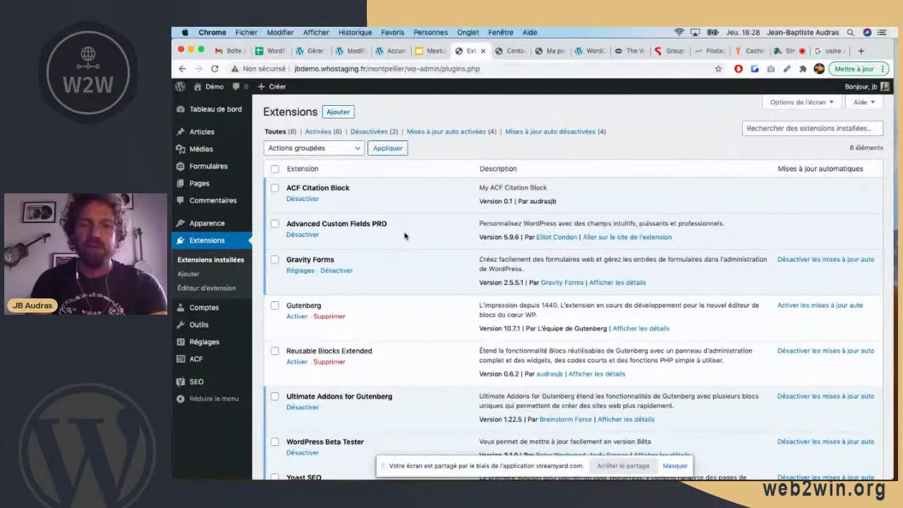
triple_click(365, 226)
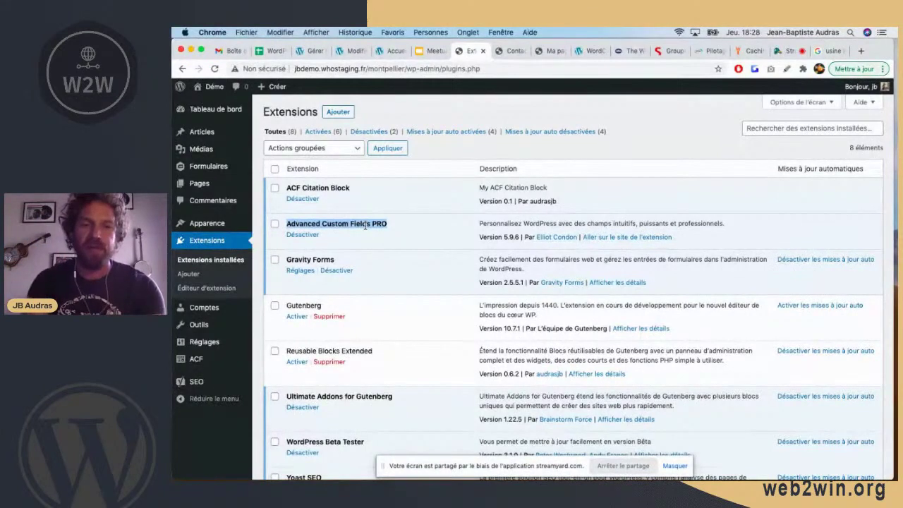
left_click(383, 230)
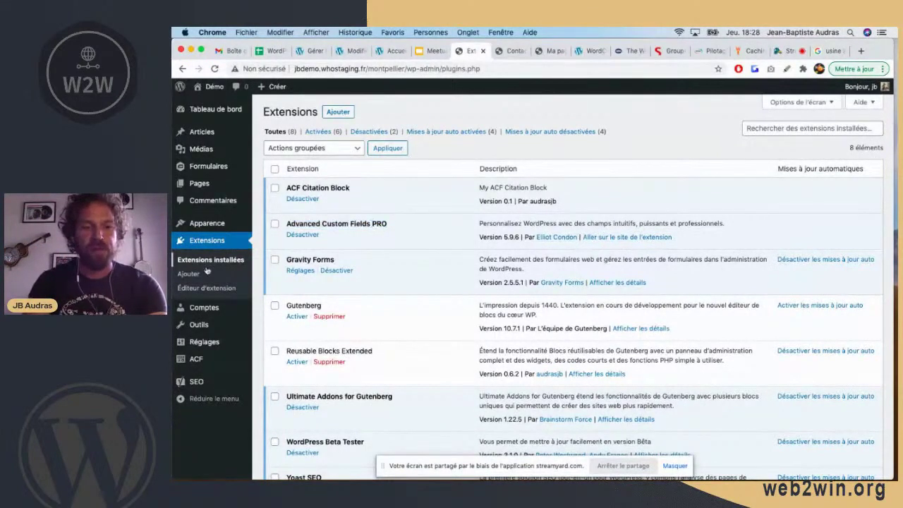
Open the ACF field group "Bloc citation & image" and review its fields and location rule.
left_click(196, 358)
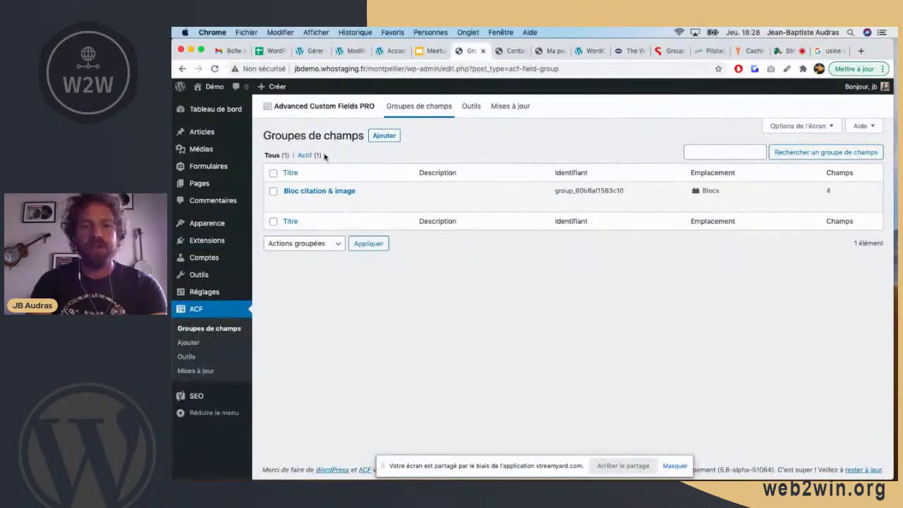
left_click(319, 191)
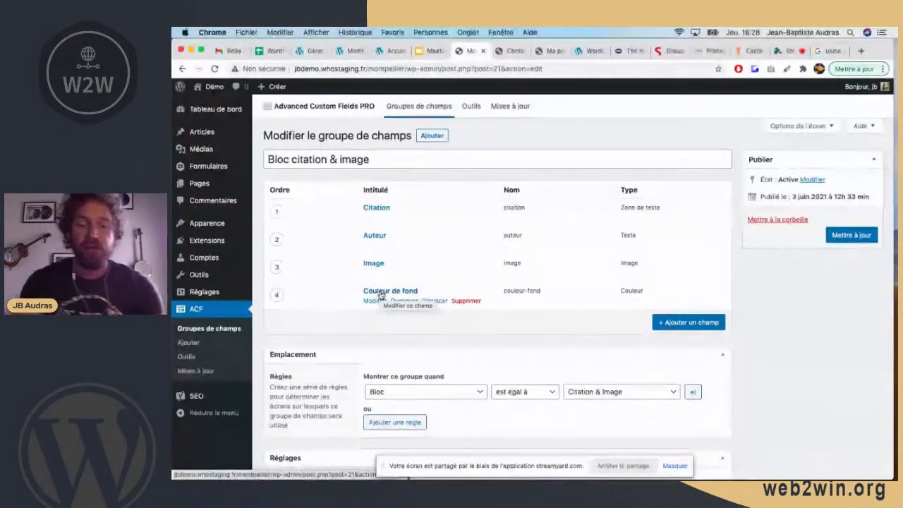
scroll(385, 296, "down", 2)
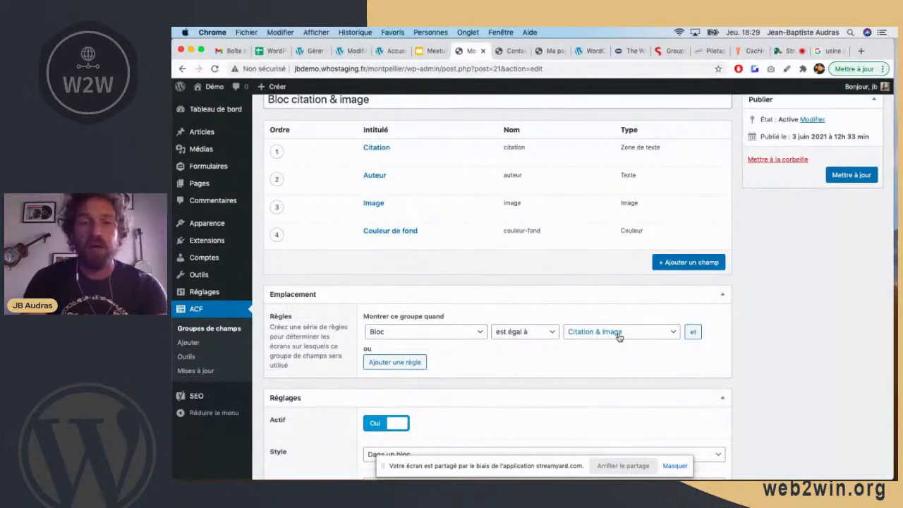
Switch to Coda and highlight the block registration function and its hook in my-acf-citation-block.php.
key("super+Tab")
key("super+Tab")
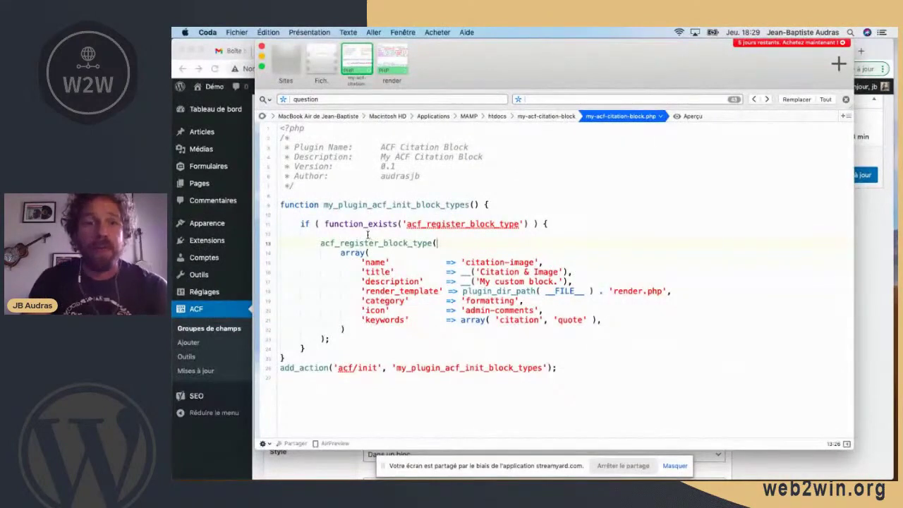
left_click(339, 191)
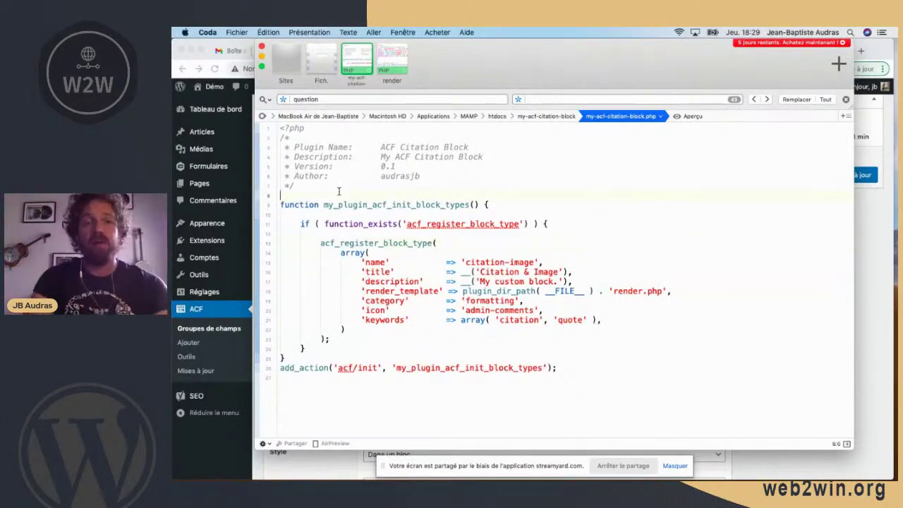
key("shift+Down")
key("shift+Down")
key("shift+Down")
key("shift+Down")
key("shift+Down")
key("shift+Down")
key("shift+Down")
key("shift+Down")
key("shift+Down")
key("shift+Down")
key("shift+Down")
key("shift+Down")
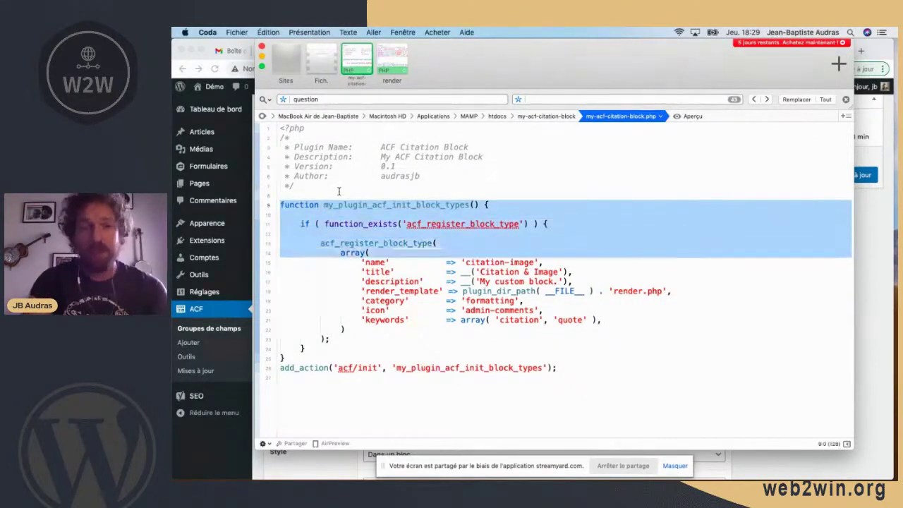
key("shift+Down")
key("shift+Down")
key("shift+Down")
key("shift+Down")
key("shift+Down")
key("shift+Down")
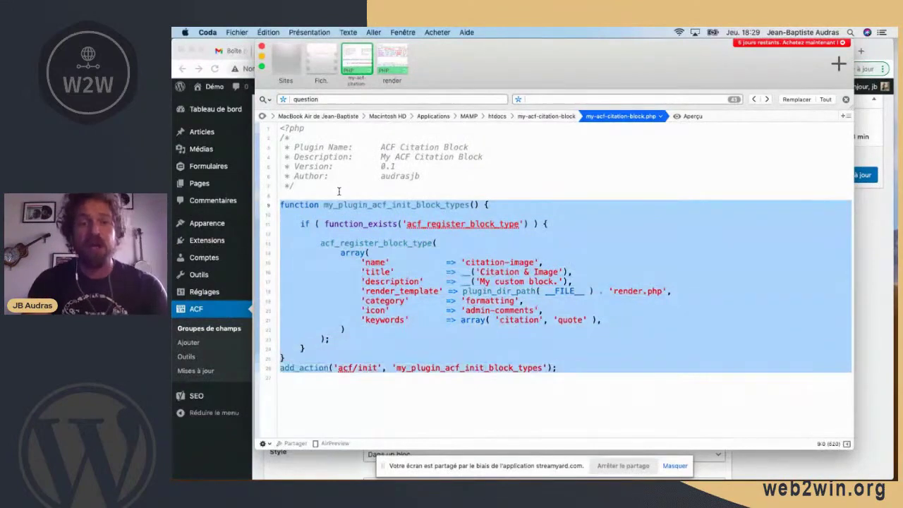
left_click(339, 191)
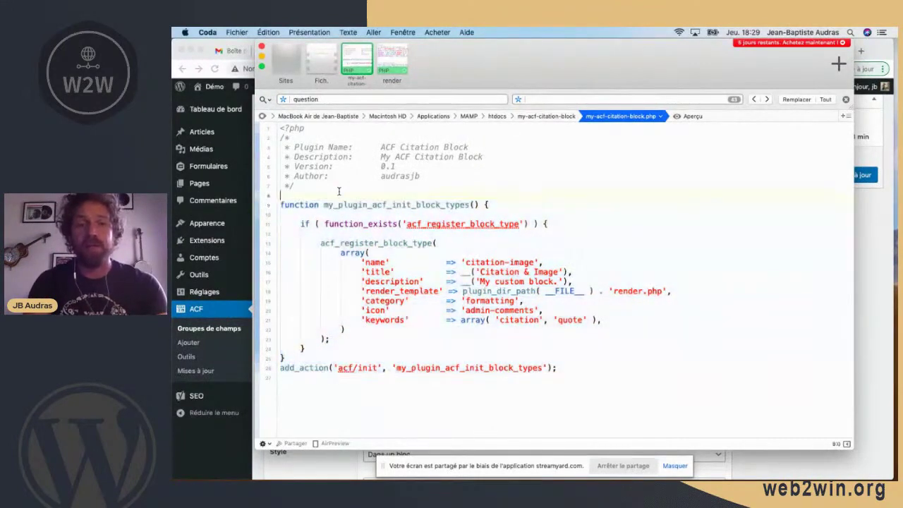
Highlight the whole acf_register_block_type call inside the registration function.
key("Down")
key("Down")
key("Down")
key("shift+Down")
key("shift+Down")
key("shift+Down")
key("shift+Down")
key("shift+Down")
key("shift+Down")
key("shift+Down")
key("shift+Down")
key("shift+Down")
key("shift+Down")
key("shift+Down")
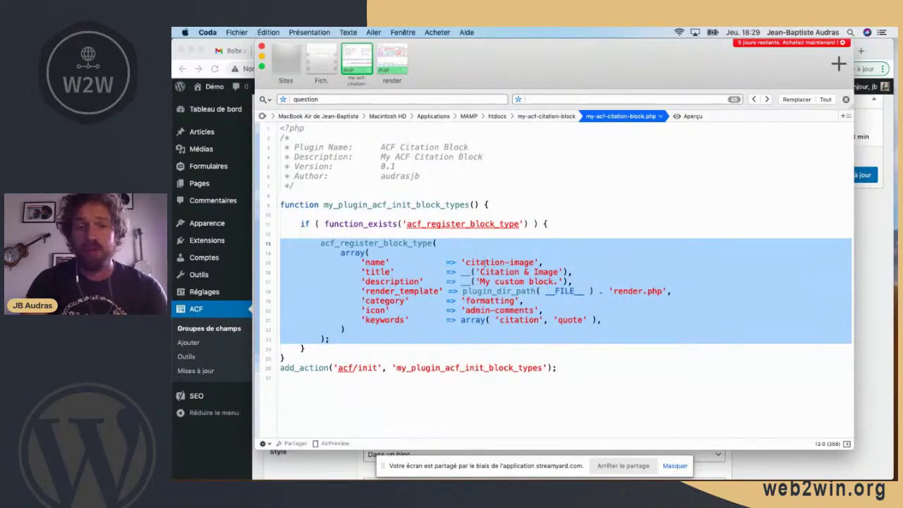
Examine the block's name, title, description, render template and category arguments one by one.
left_click(485, 263)
triple_click(493, 280)
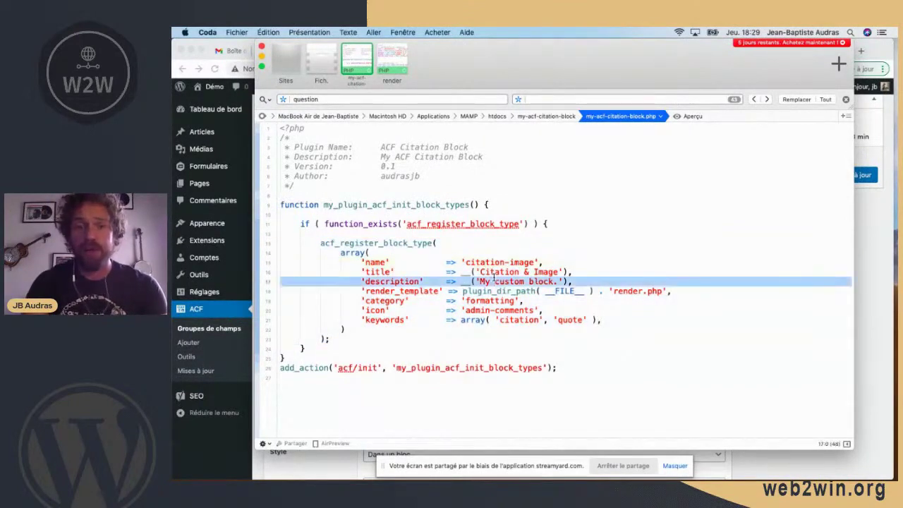
left_click(494, 271)
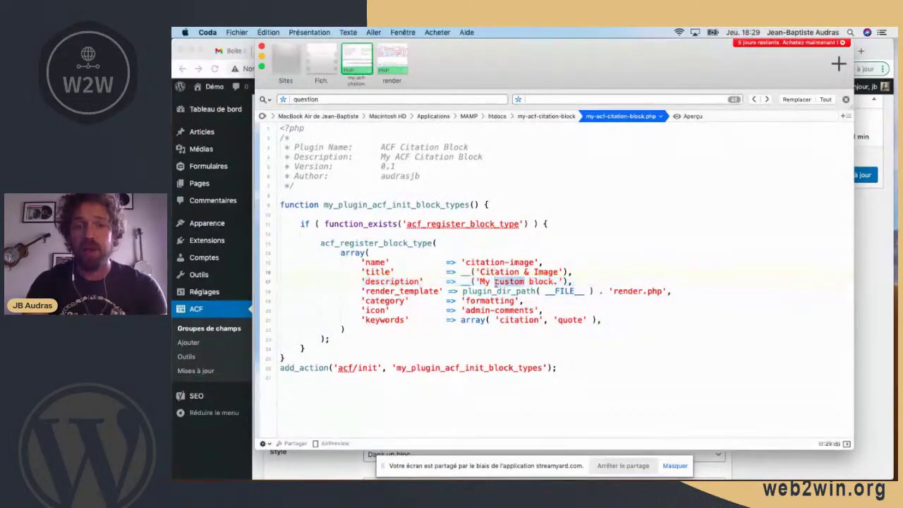
triple_click(494, 281)
left_click(496, 291)
triple_click(496, 290)
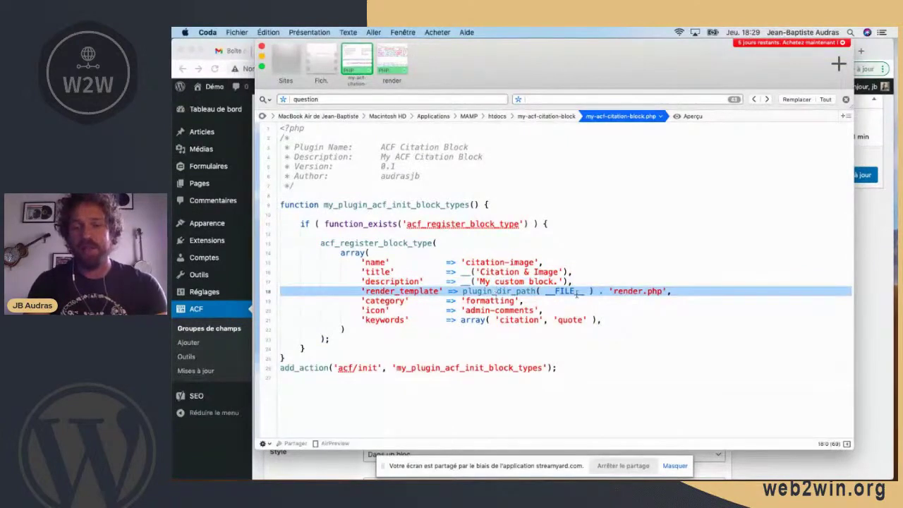
double_click(626, 292)
key("shift+Right")
key("shift+Right")
key("shift+Right")
key("shift+Right")
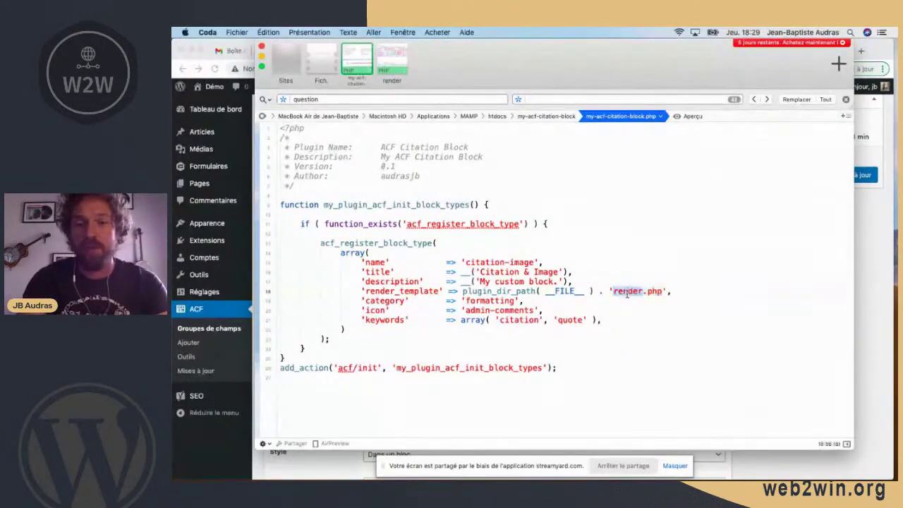
double_click(487, 301)
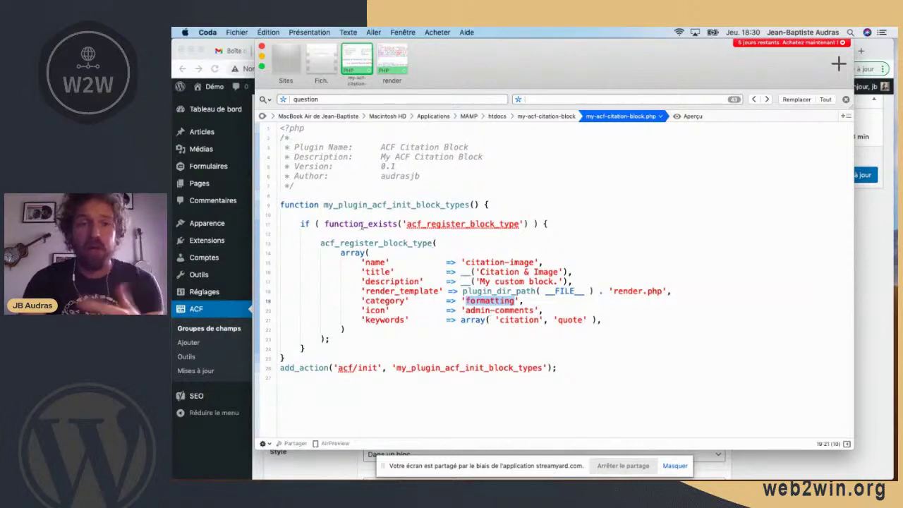
Open render.php and highlight the lines retrieving the citation, auteur and image ACF fields.
left_click(391, 64)
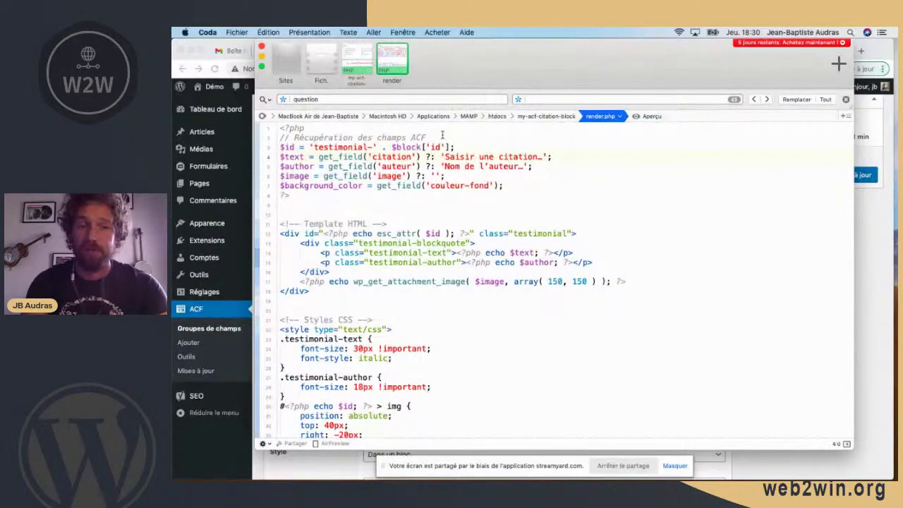
key("shift+Down")
key("shift+Down")
key("shift+Down")
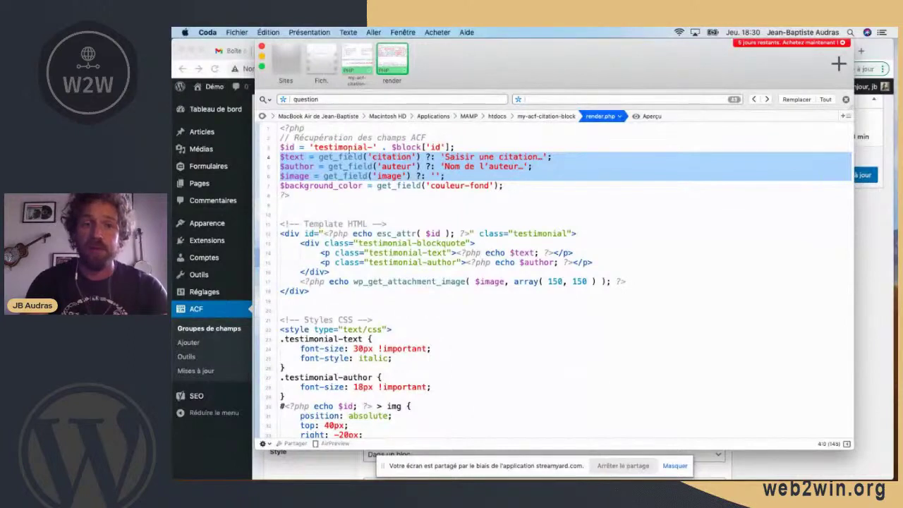
Highlight the get_field function, the citation, auteur and image retrieval lines, and the couleur-fond line in render.php.
double_click(346, 156)
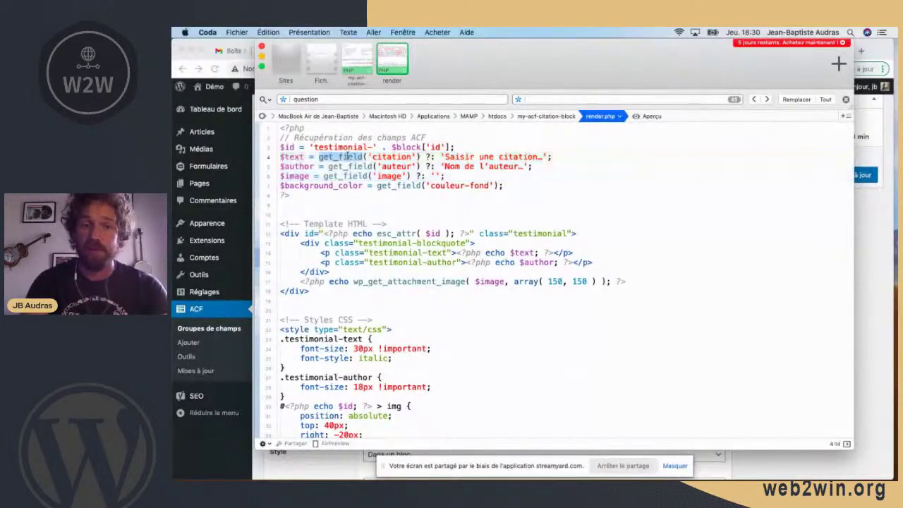
left_click(281, 156)
key("shift+Down")
key("shift+Down")
key("shift+Down")
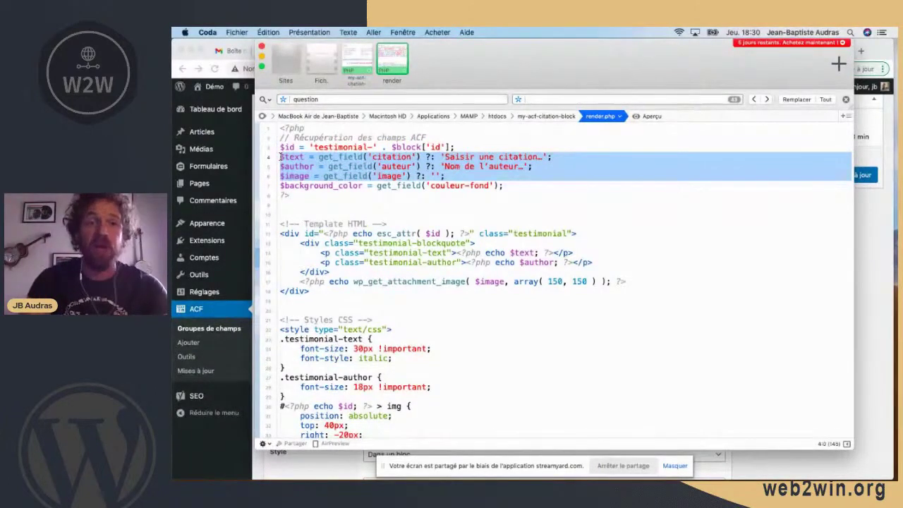
key("Up")
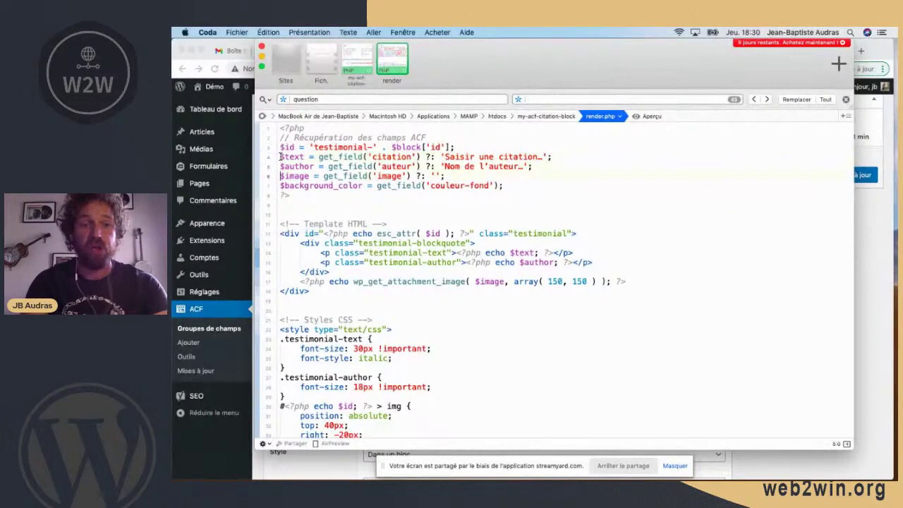
key("shift+Down")
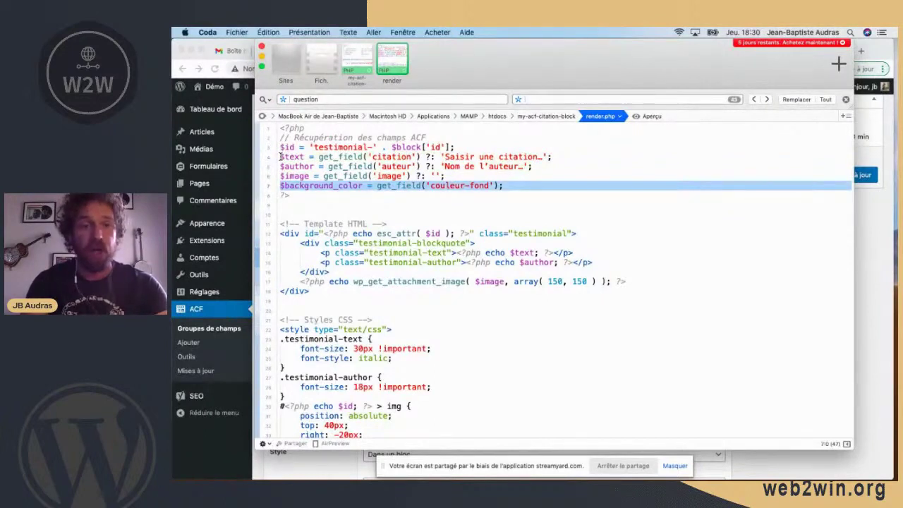
Highlight the whole HTML template section of render.php, from its comment to the closing div.
key("Down")
key("shift+Down")
key("shift+Down")
key("shift+Down")
key("shift+Down")
key("shift+Down")
key("shift+Down")
key("shift+Down")
key("shift+Down")
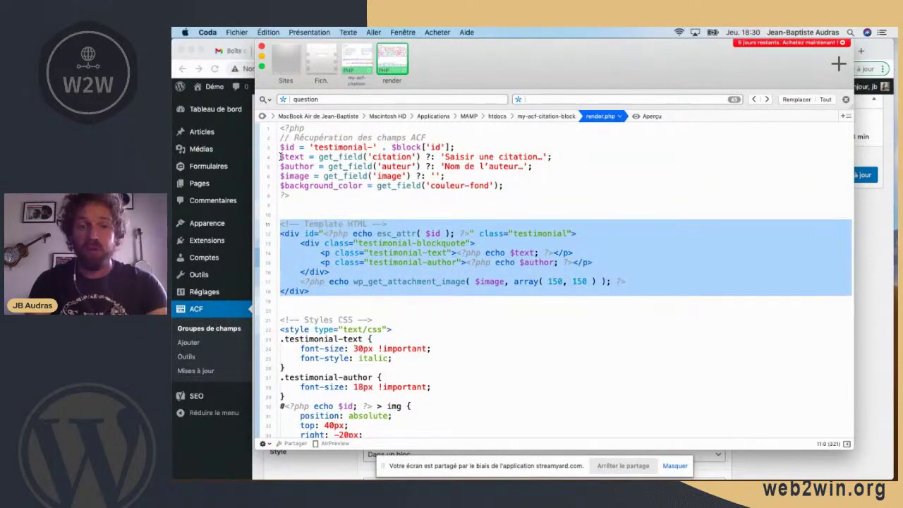
key("Up")
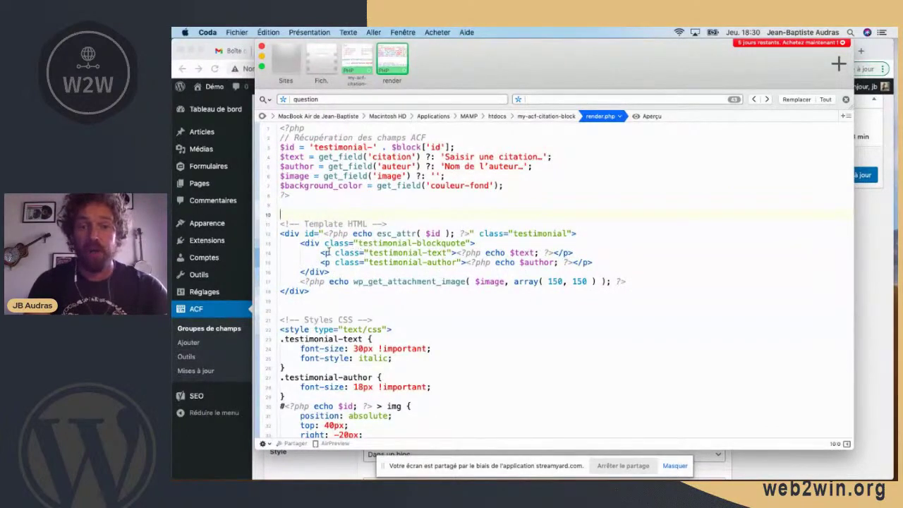
Examine the template's $text and $author outputs, the wp_get_attachment_image line and the CSS styles below them.
double_click(522, 252)
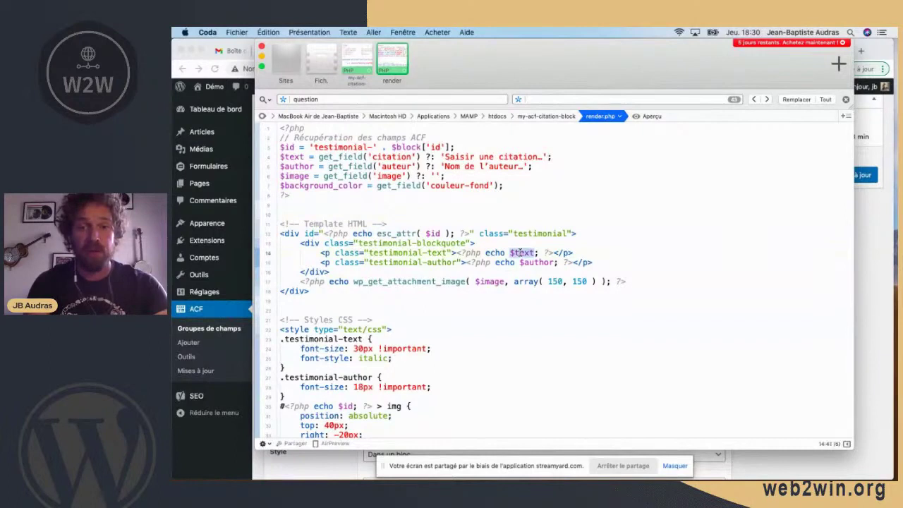
double_click(538, 263)
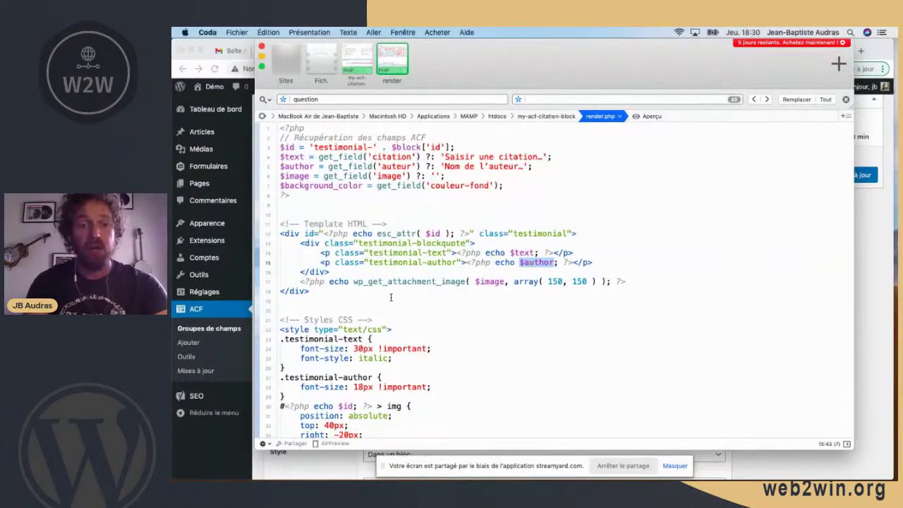
triple_click(323, 284)
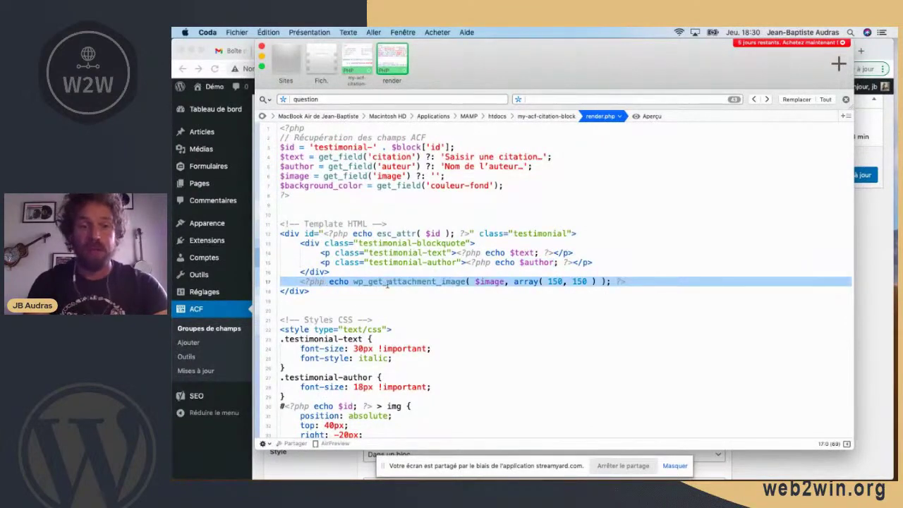
double_click(410, 282)
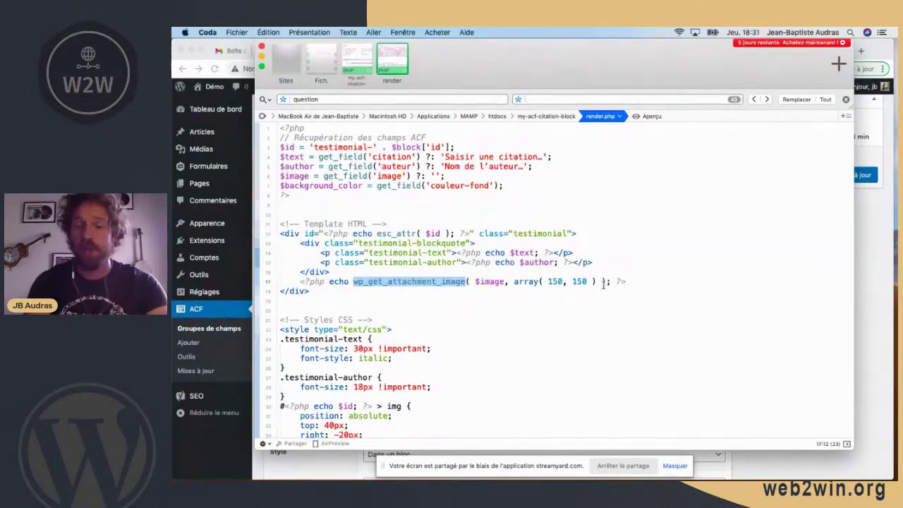
scroll(345, 282, "down", 3)
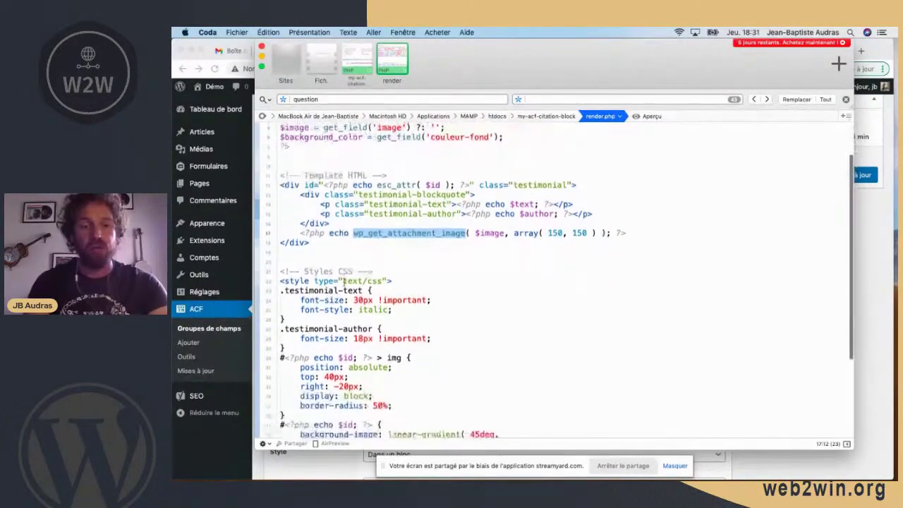
scroll(276, 269, "down", 3)
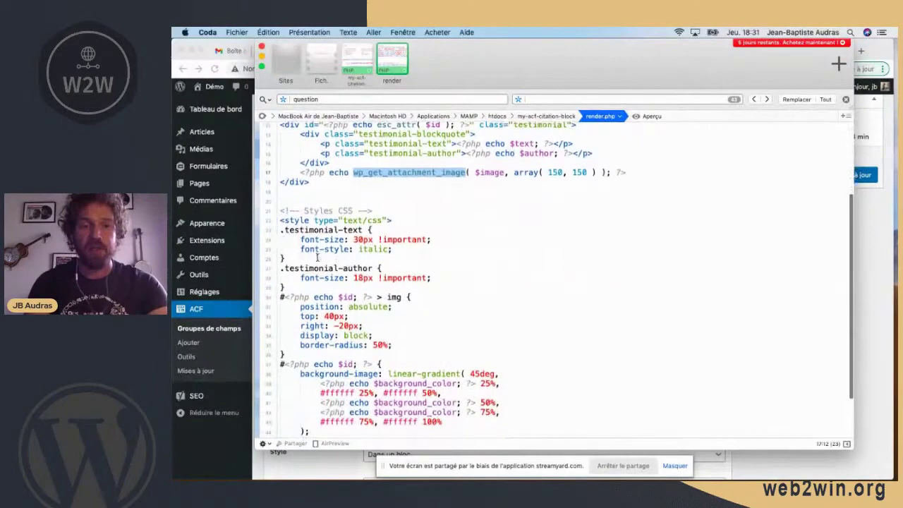
scroll(316, 259, "up", 2)
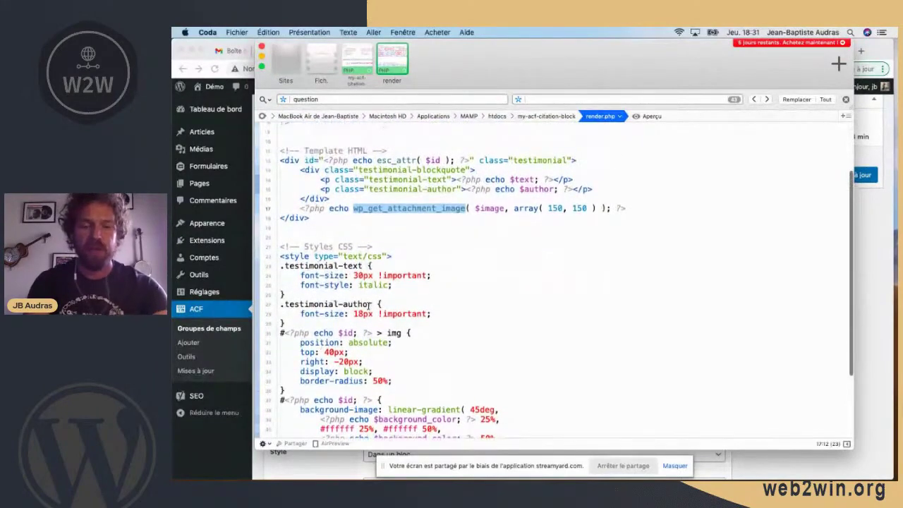
Switch to Chrome and open the article "Essai d'article" for editing from the WordPress articles list.
key("super+Tab")
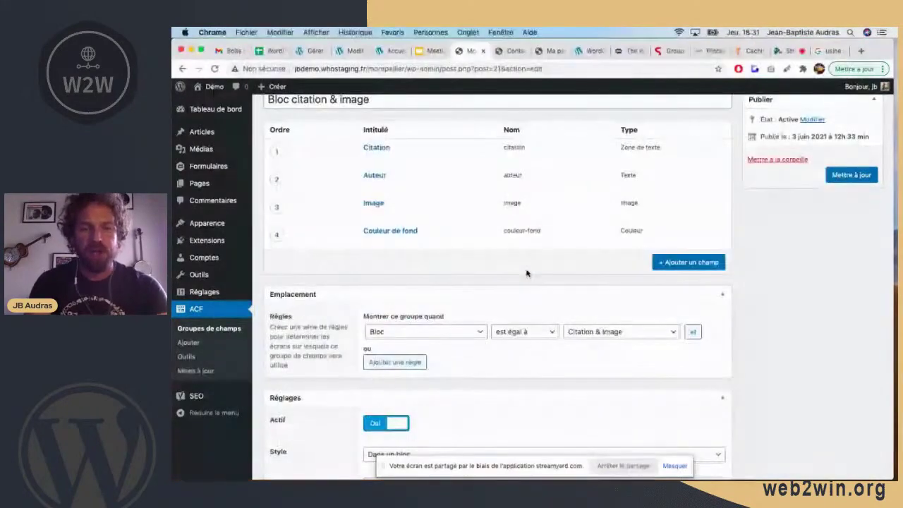
scroll(467, 211, "up", 2)
left_click(199, 183)
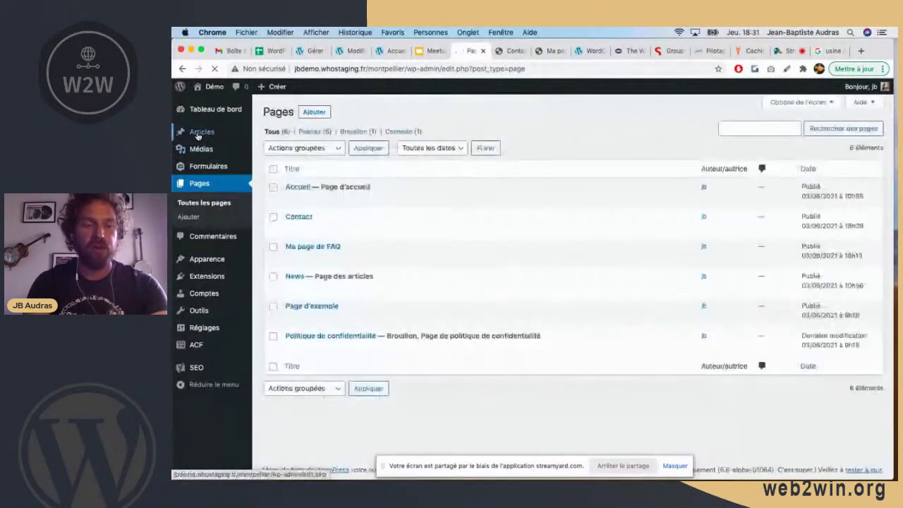
left_click(198, 134)
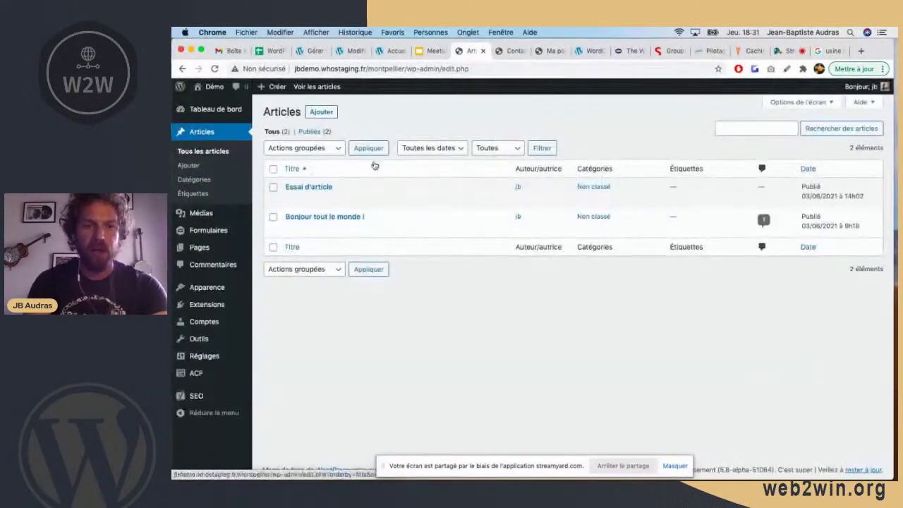
left_click(309, 187)
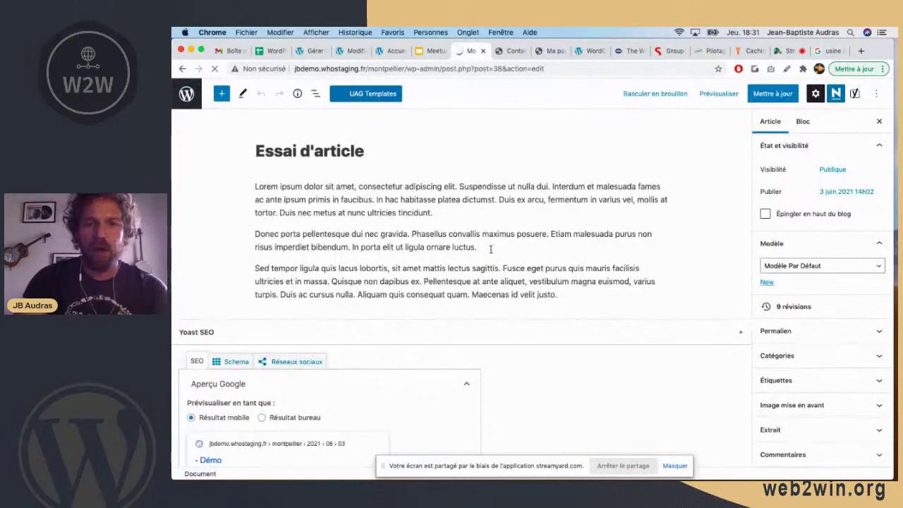
Add an empty paragraph after the article's second paragraph and bring up the block suggestions in it.
left_click(507, 249)
key("Return")
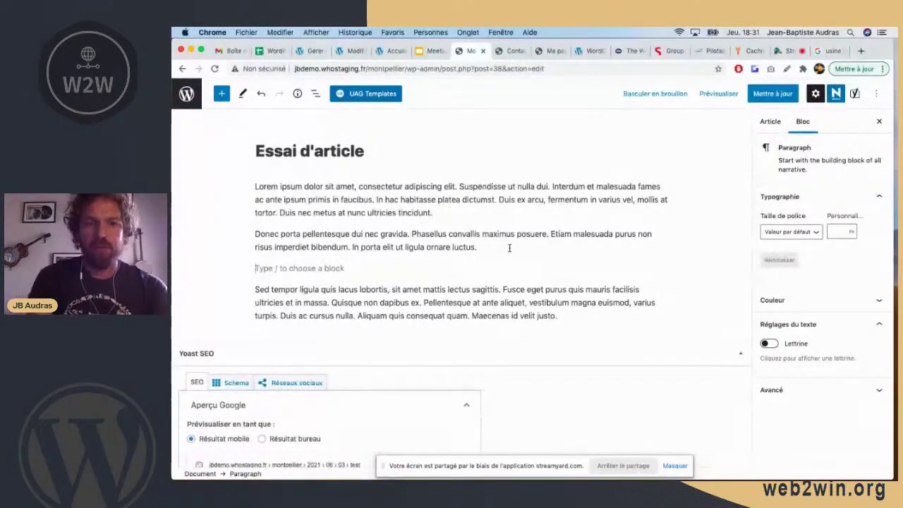
type("/")
key("BackSpace")
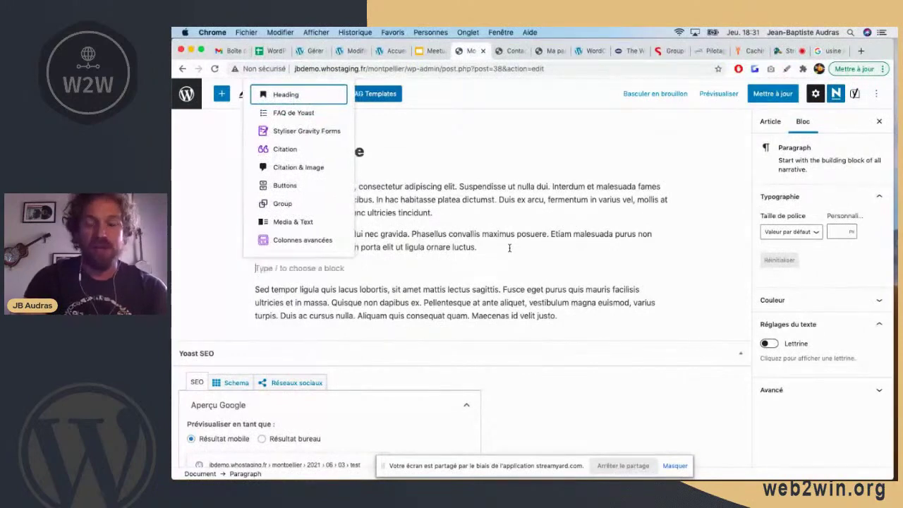
type("/")
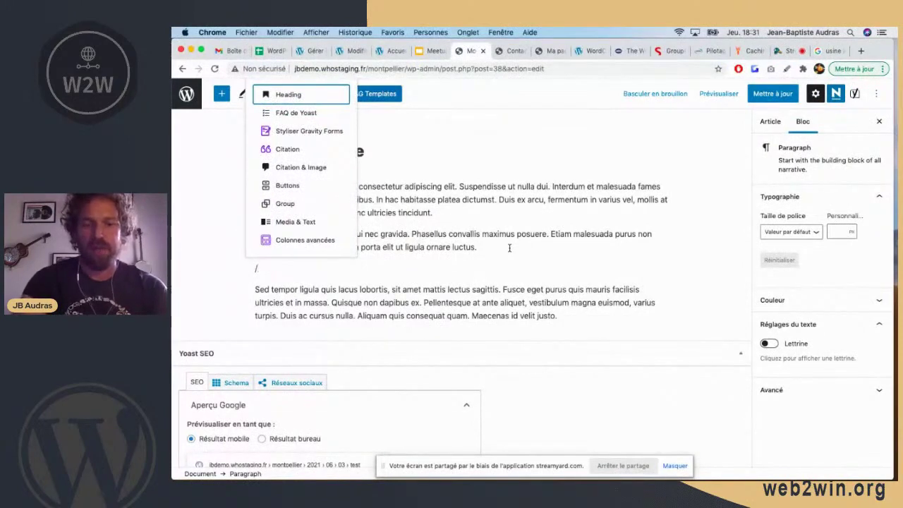
Look up block suggestions for "cit", clear the entry, and browse the full block library.
type("cit")
key("Down")
key("BackSpace")
key("BackSpace")
key("BackSpace")
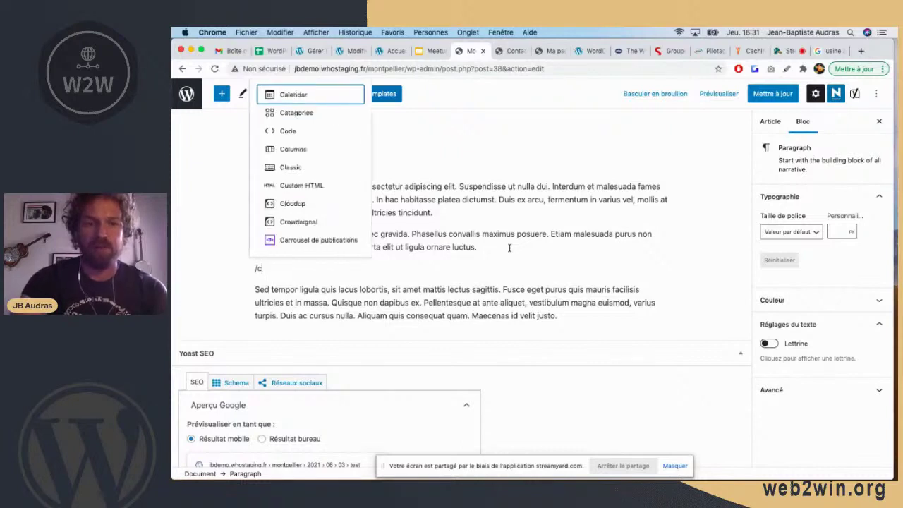
key("BackSpace")
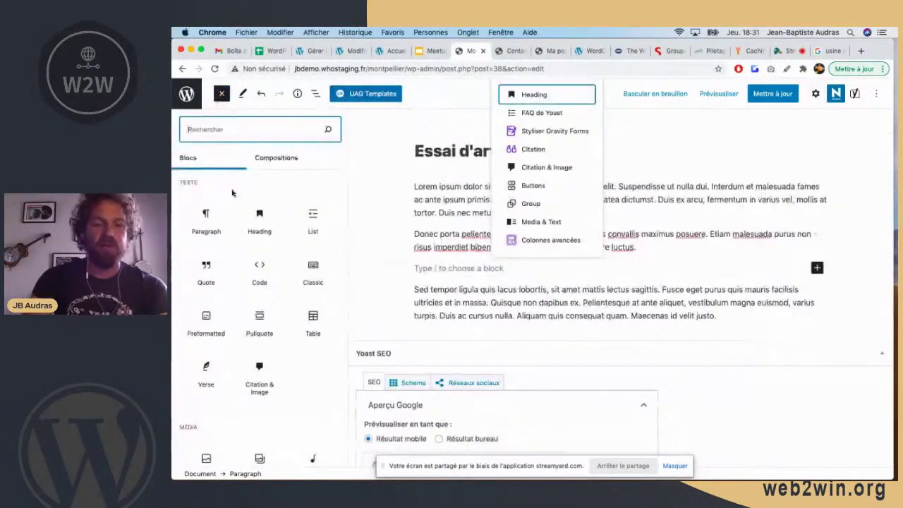
scroll(271, 300, "down", 10)
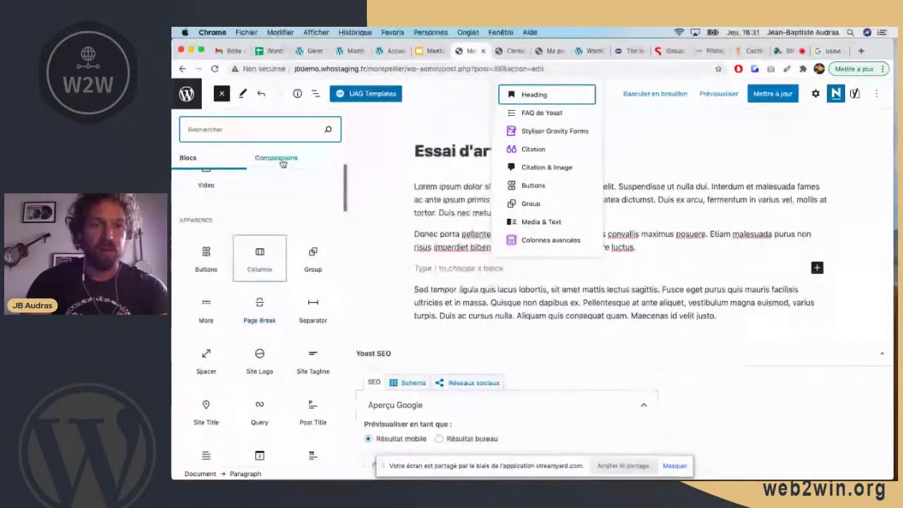
left_click(223, 94)
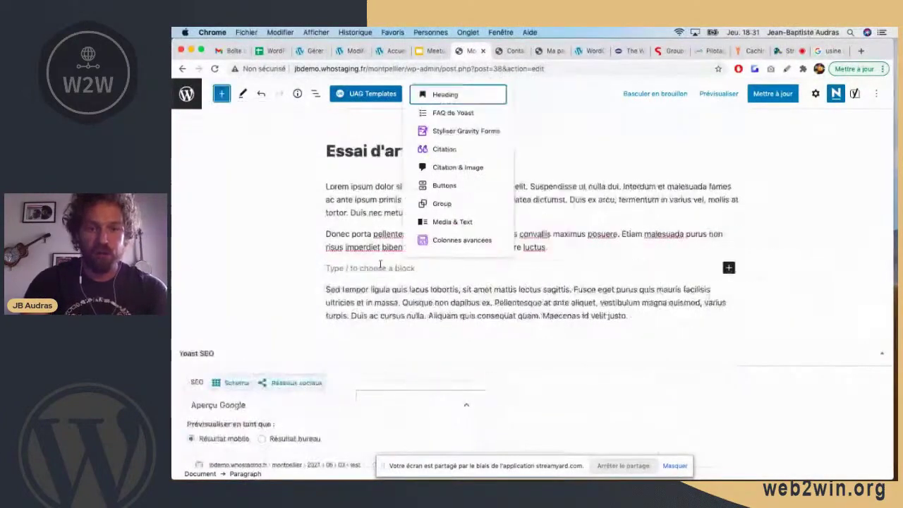
Insert the custom "Citation & Image" block in the empty paragraph using the block search "citat".
type("/")
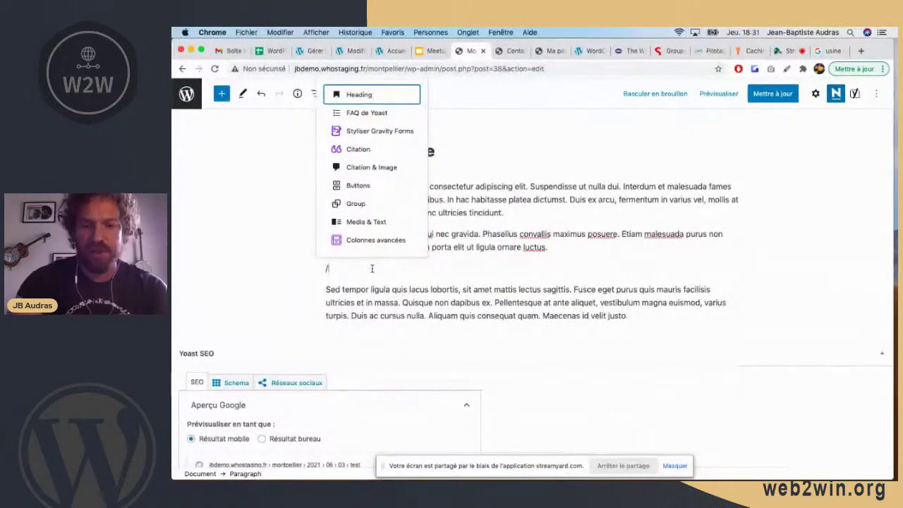
type("citat")
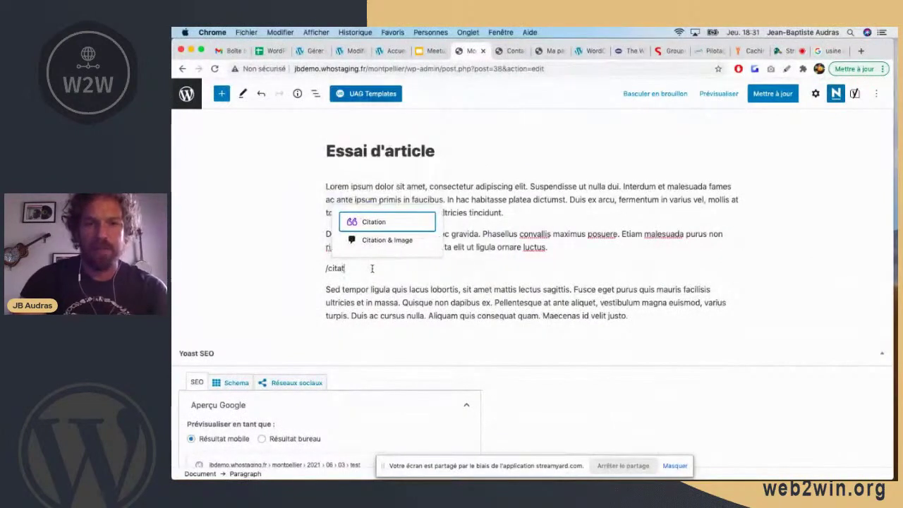
key("Down")
key("Return")
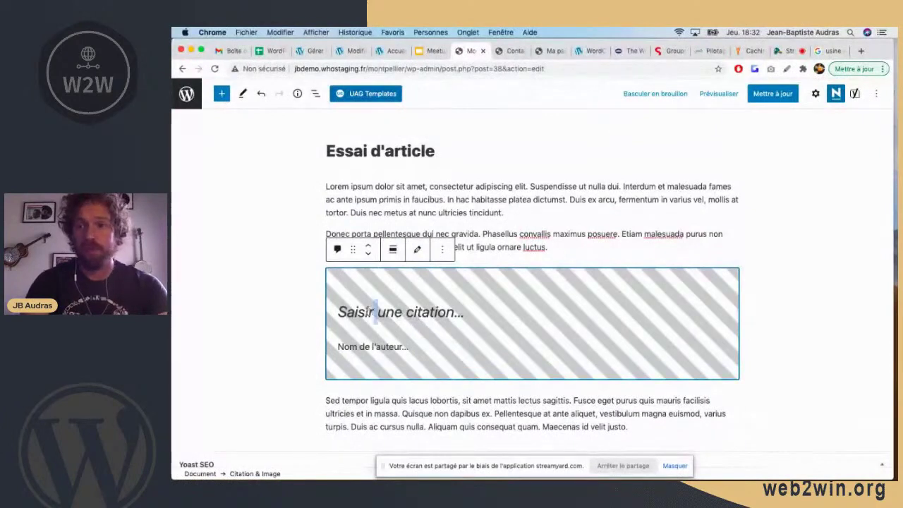
Show the block's settings and fill in its Citation field with two lines: "Voici une citation" and "On est bien à Montpellier !".
left_click(816, 94)
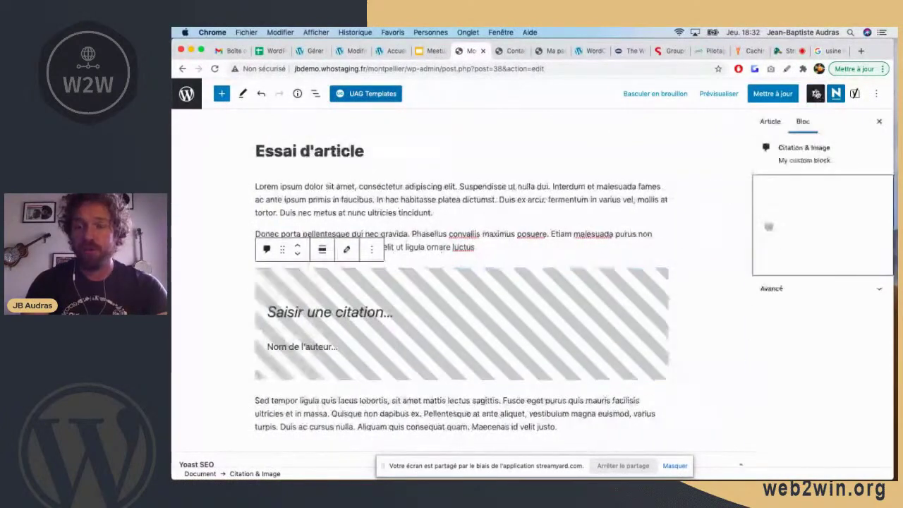
left_click(821, 216)
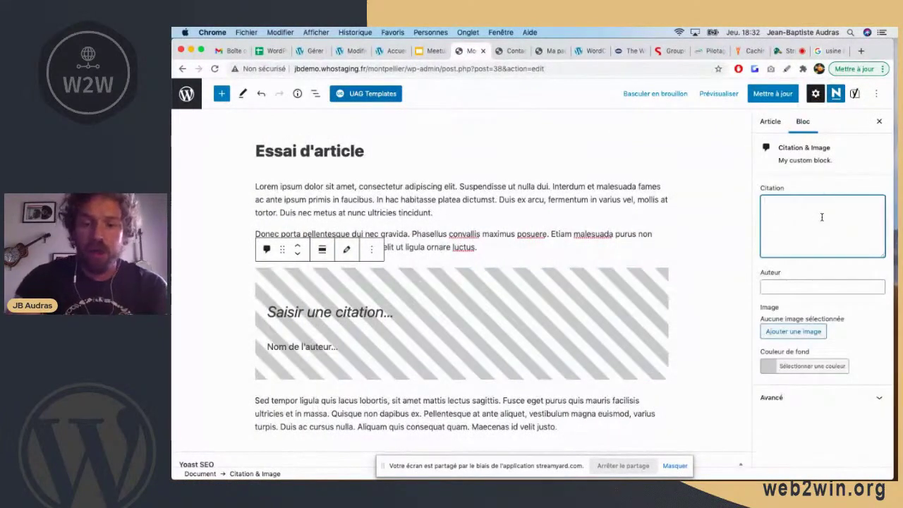
type("Voic")
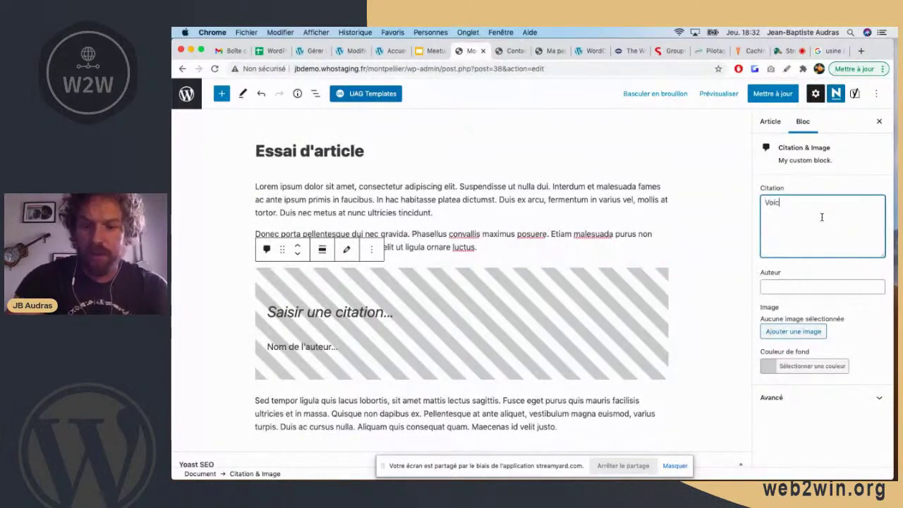
type("i une citatio")
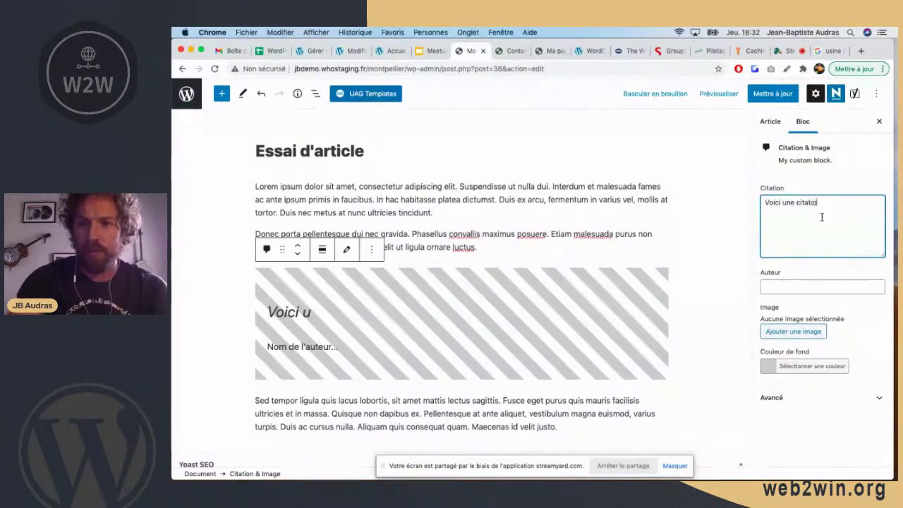
type("n On e")
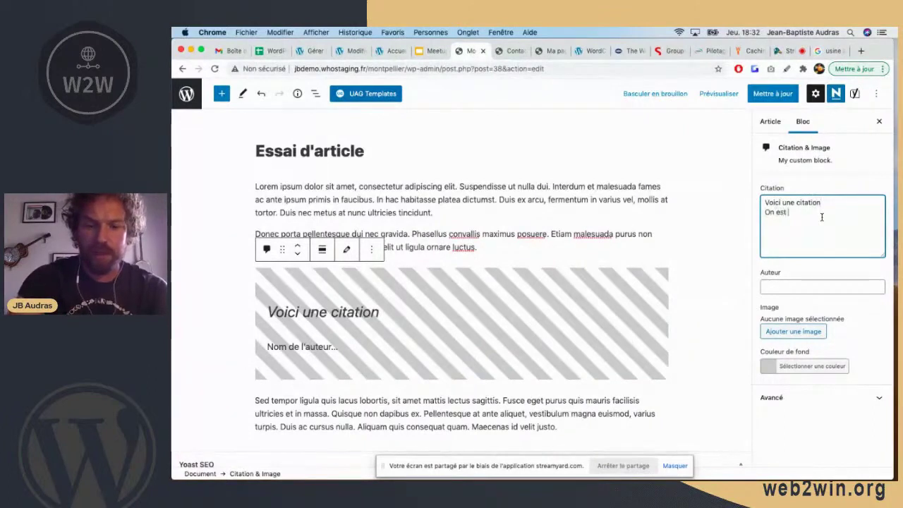
type("st bien à Montpellier !")
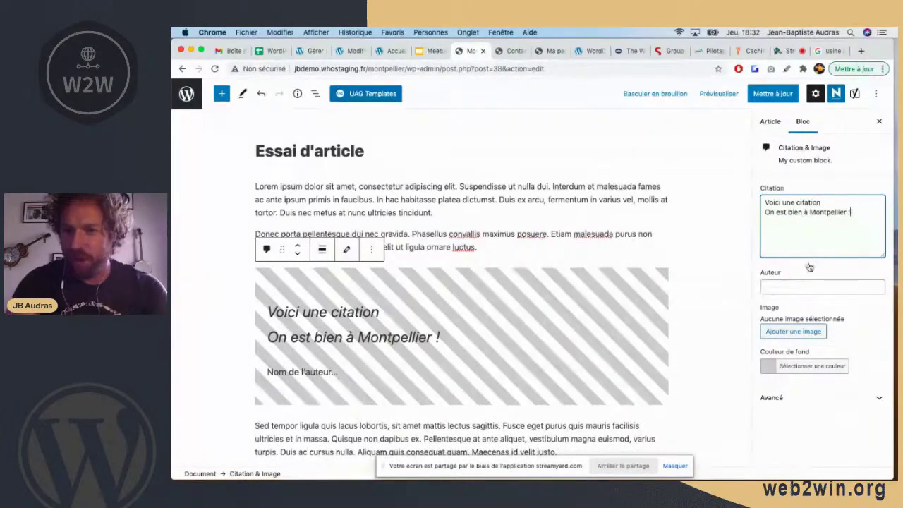
key("BackSpace")
Set the citation block's author to "Moi" and give it the portrait photo from the media library as its image.
left_click(791, 287)
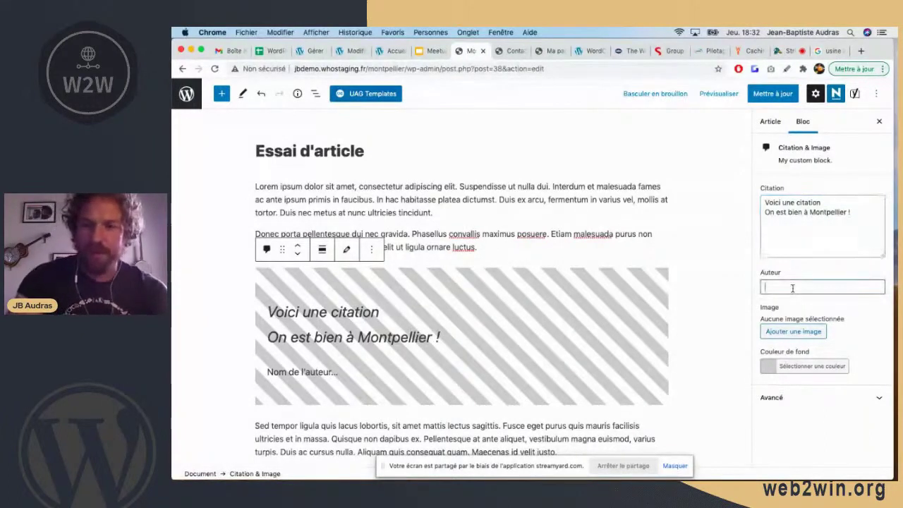
left_click(782, 336)
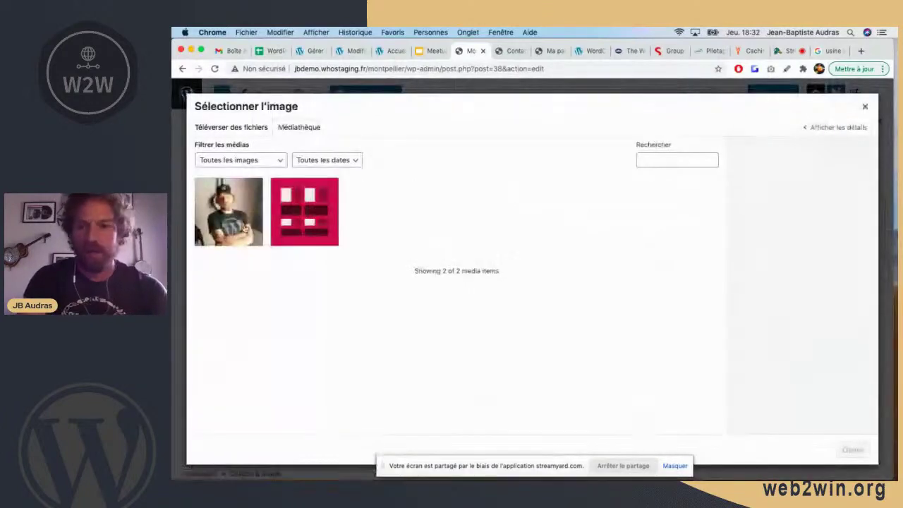
left_click(237, 227)
left_click(853, 450)
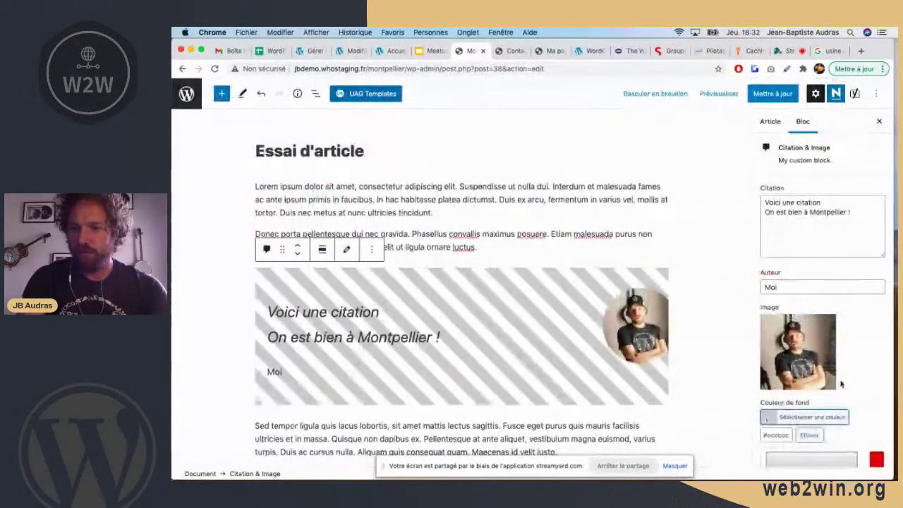
Set the citation block's background colour to the light turquoise #9af4f1.
left_click(770, 419)
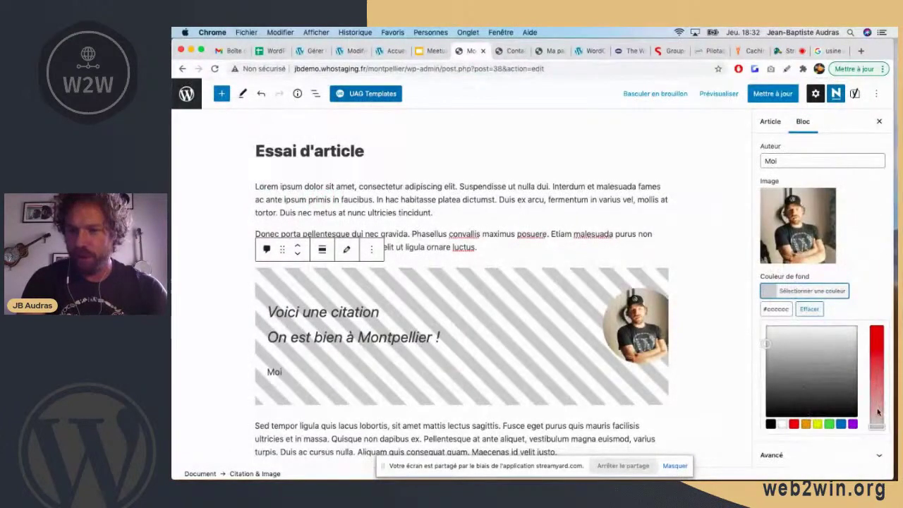
left_click(830, 425)
mouse_move(879, 381)
left_mouse_down()
mouse_move(877, 413)
mouse_move(877, 390)
left_mouse_up()
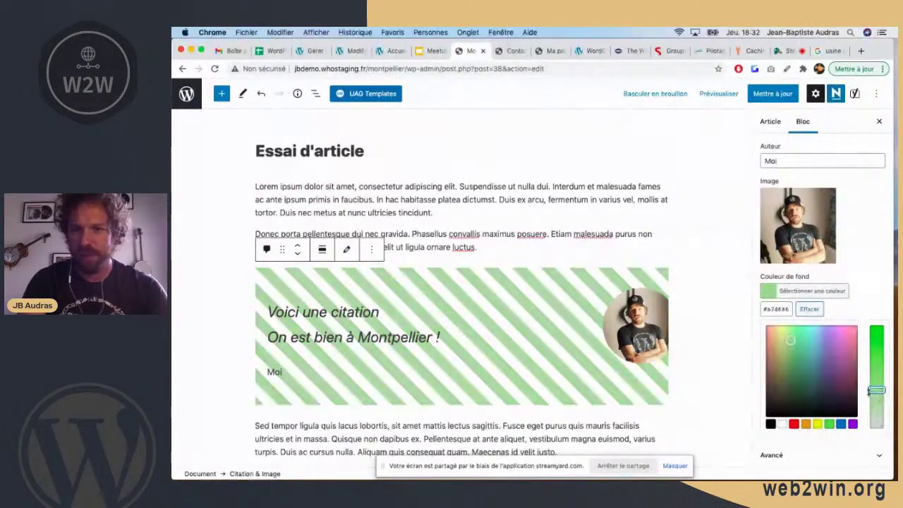
left_click(811, 330)
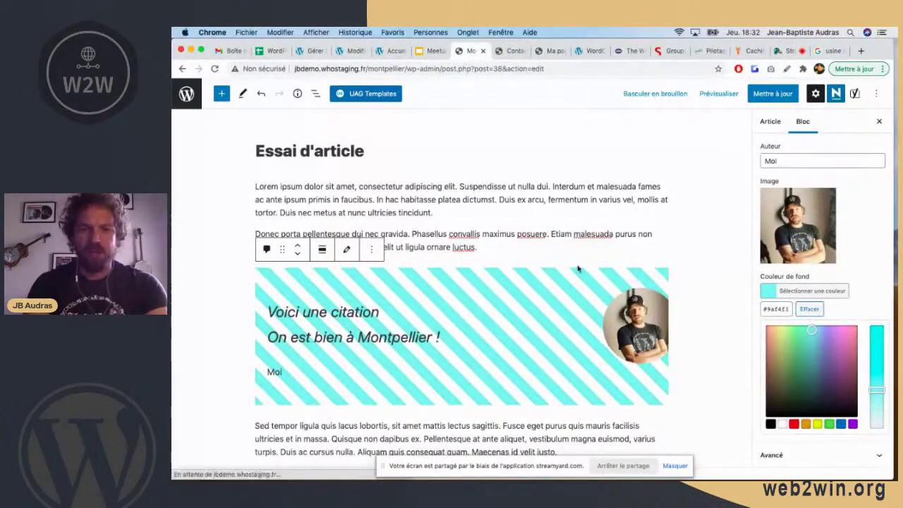
Update the article and view the citation block on its published page.
scroll(578, 268, "down", 3)
scroll(577, 268, "up", 1)
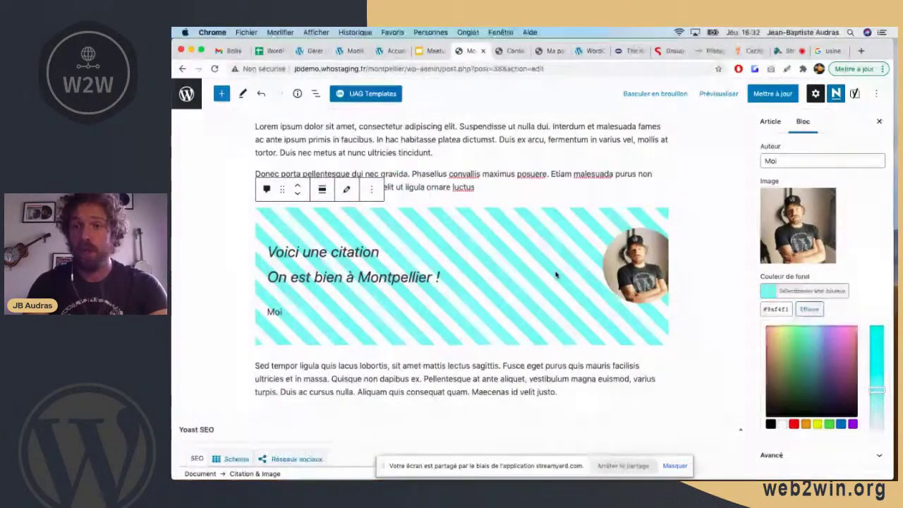
left_click(766, 95)
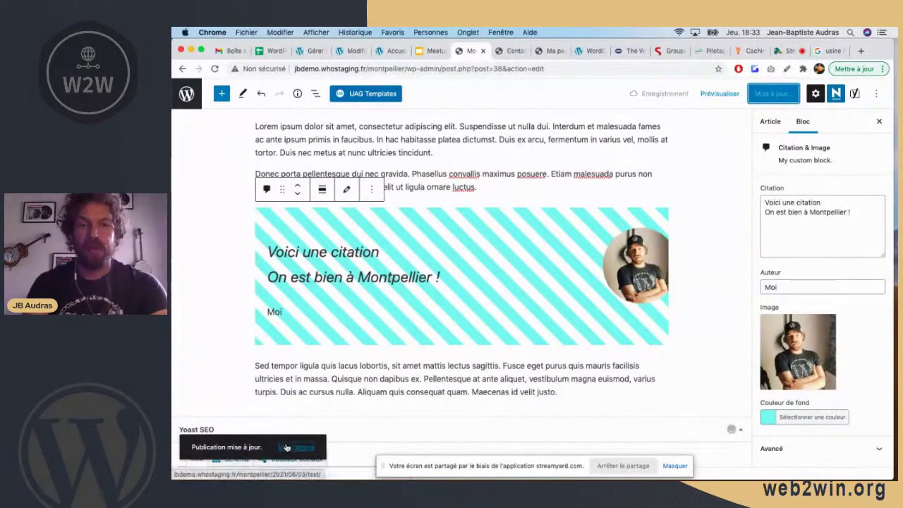
left_click(286, 447)
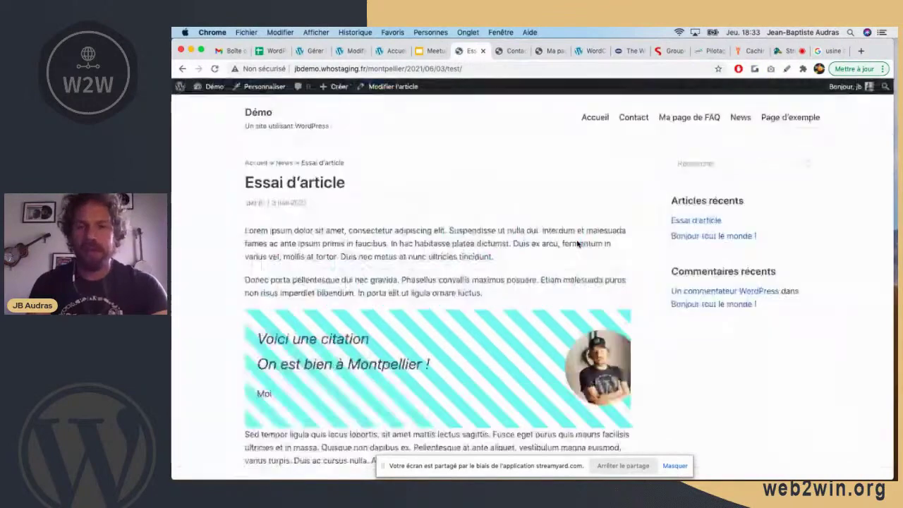
scroll(460, 213, "down", 3)
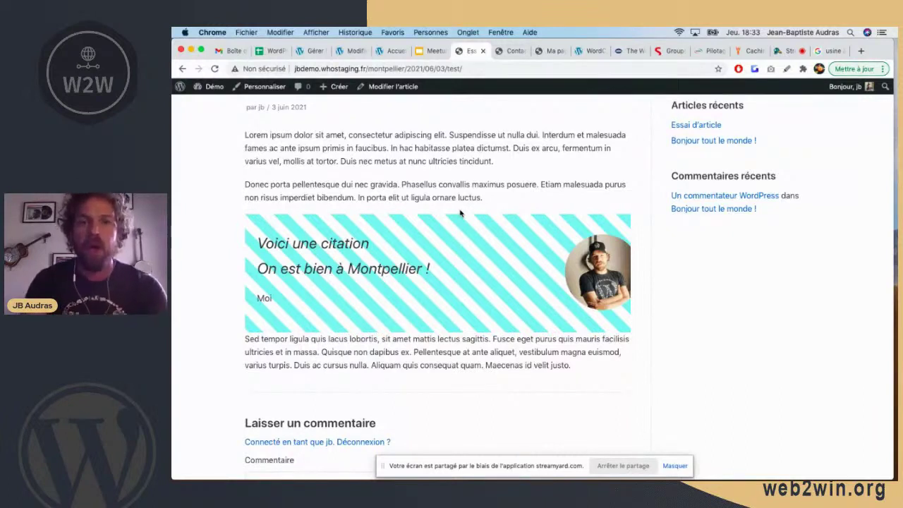
Open the Démo site's installed themes from the published article.
left_click(510, 51)
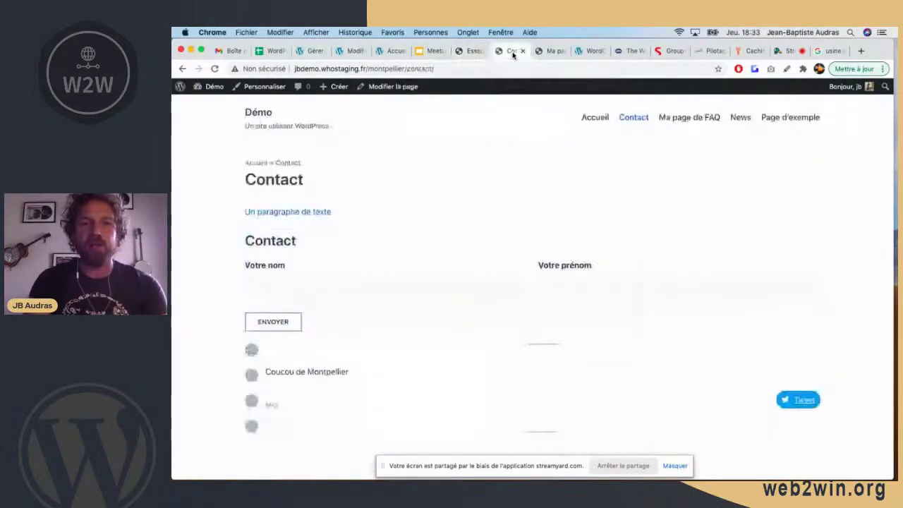
left_click(471, 51)
mouse_move(205, 87)
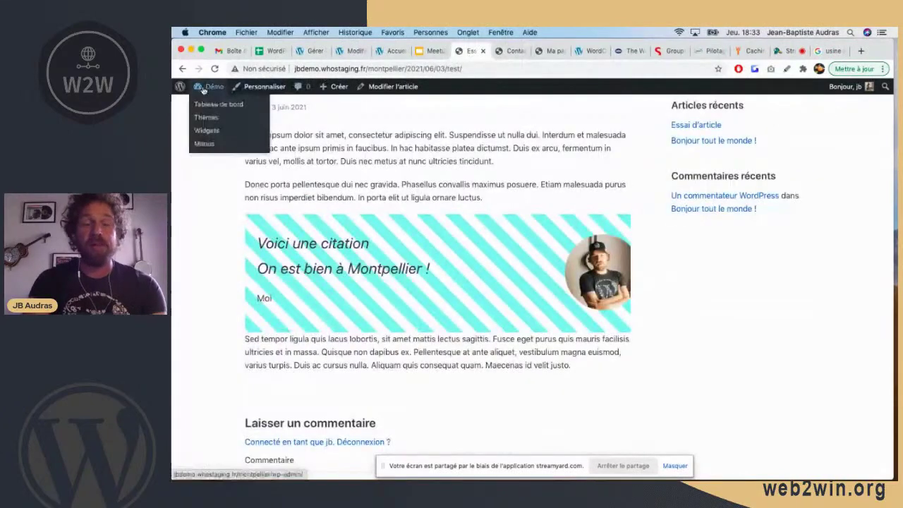
left_click(210, 118)
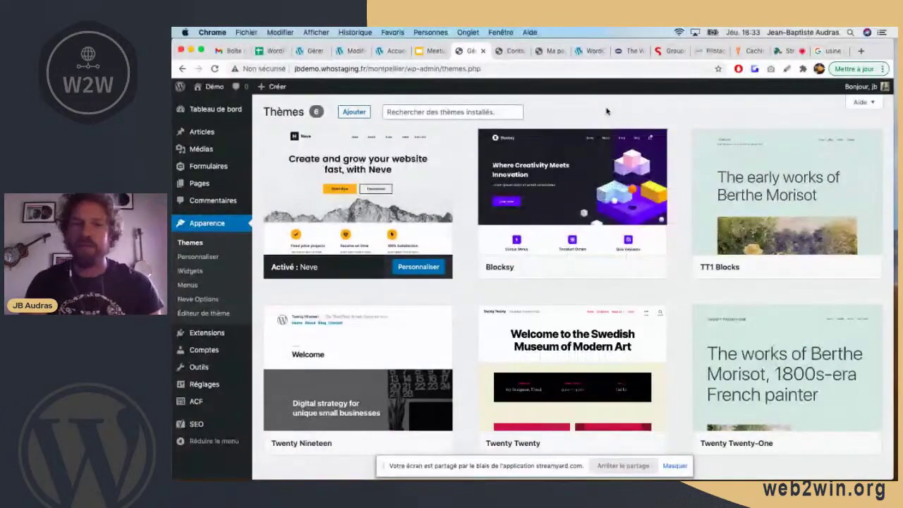
Switch to the Whostaging Jb site's installed themes and view the details of its active Blocksy theme.
left_click(432, 51)
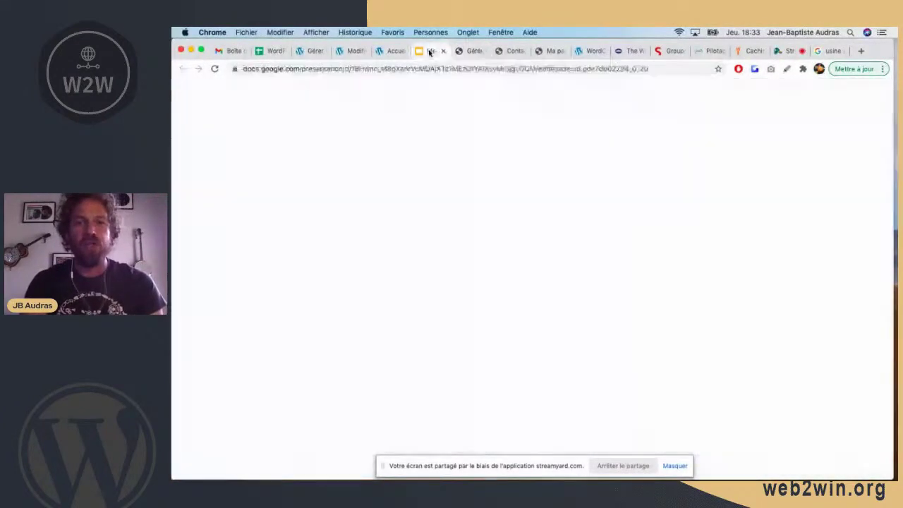
left_click(386, 52)
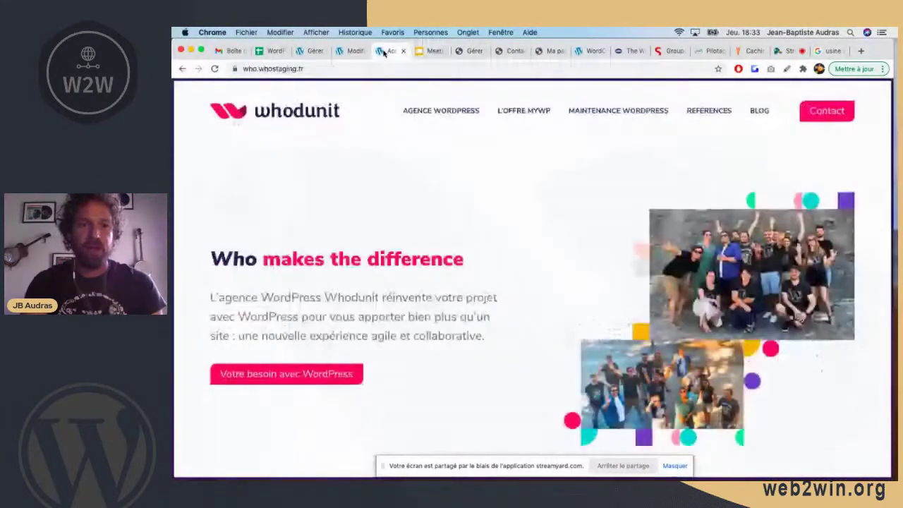
left_click(309, 50)
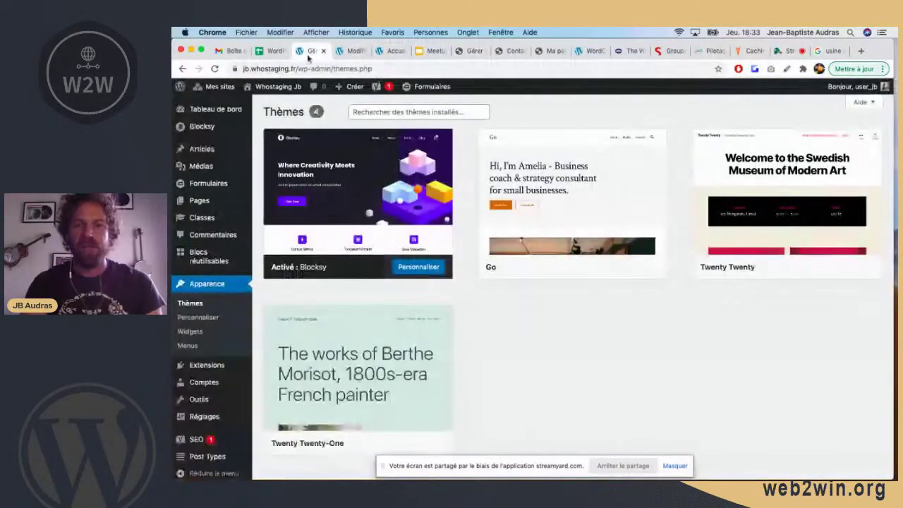
mouse_move(367, 250)
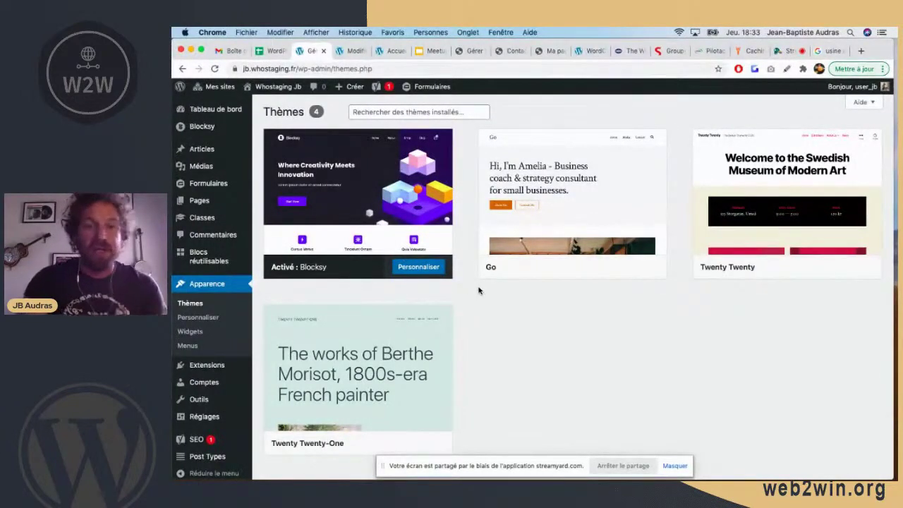
left_click(381, 211)
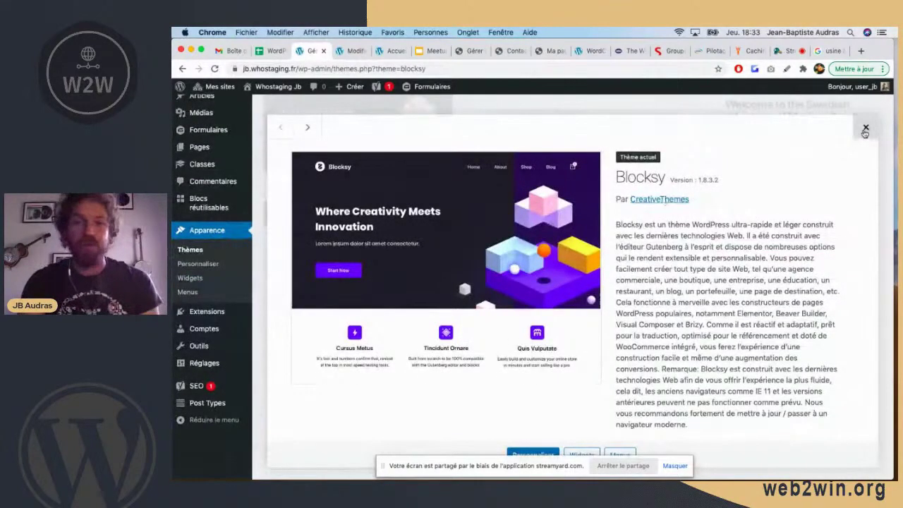
left_click(867, 130)
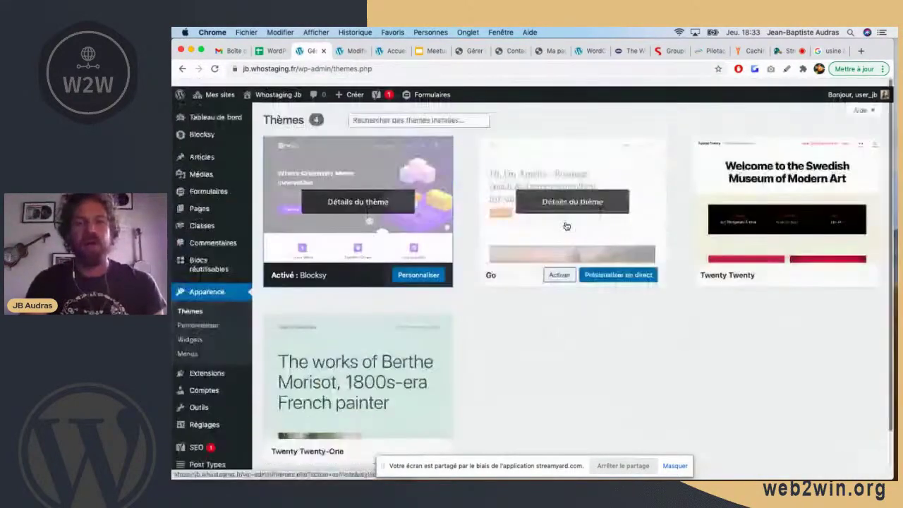
mouse_move(555, 230)
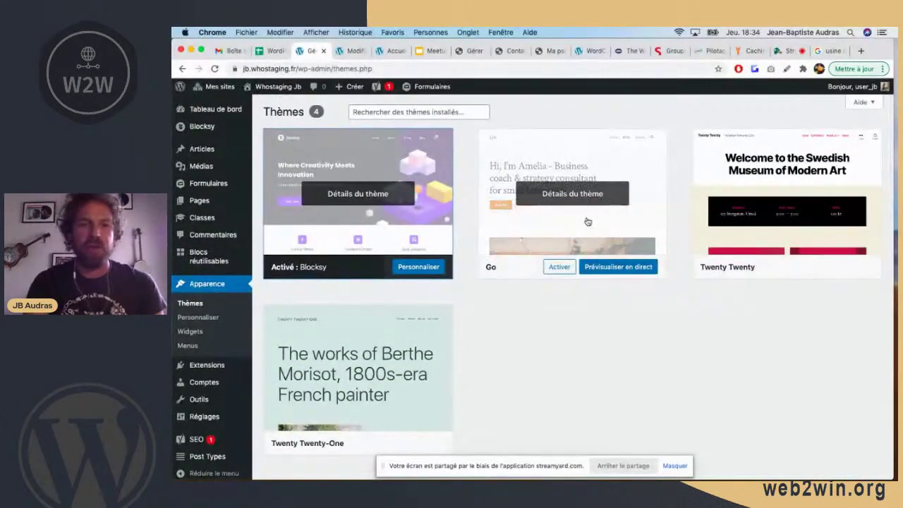
left_click(358, 194)
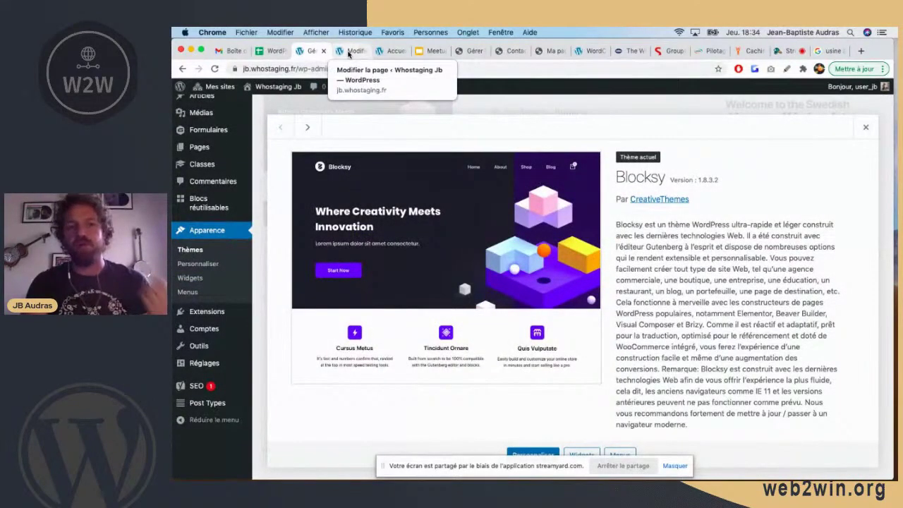
Switch to the Whostaging Jb "About us" page in the block editor and examine its opening sections.
left_click(349, 52)
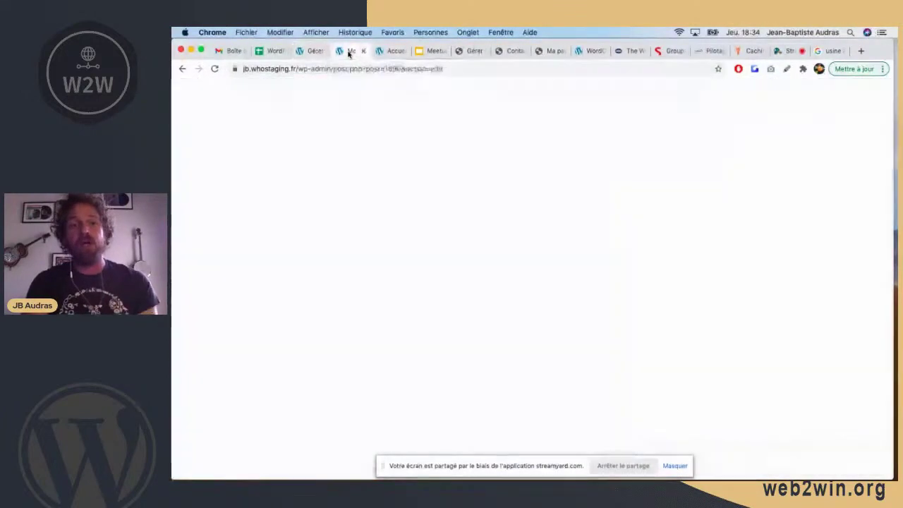
scroll(495, 242, "down", 2)
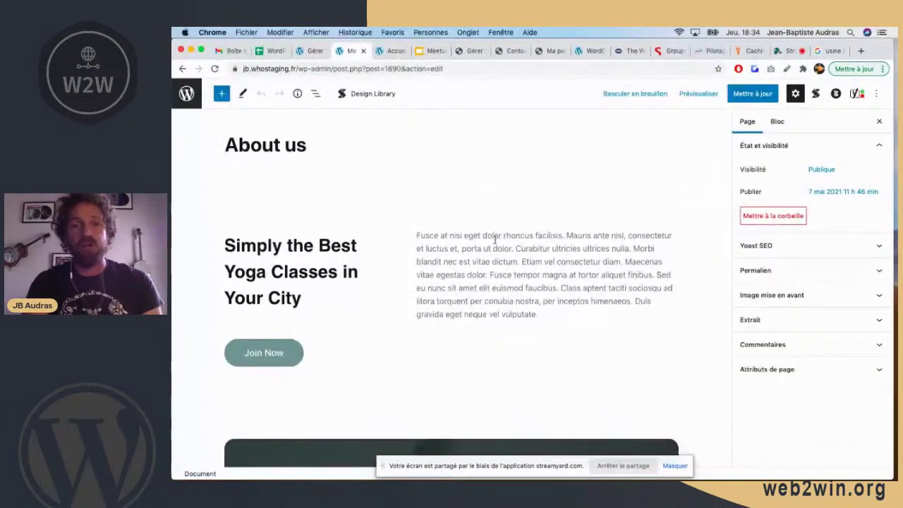
scroll(496, 240, "down", 2)
scroll(494, 237, "up", 3)
scroll(423, 218, "down", 2)
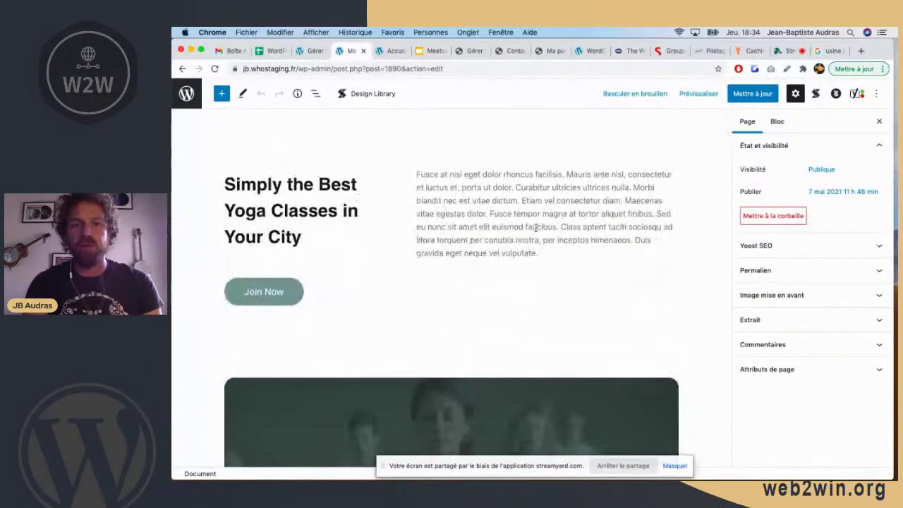
scroll(505, 196, "down", 2)
scroll(492, 182, "up", 2)
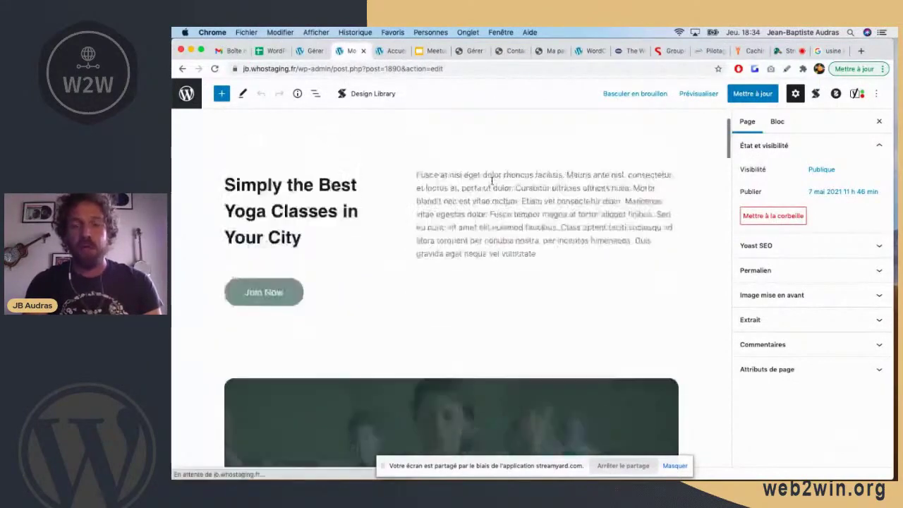
Dismiss the Stackable Welcome Guide and show the block settings of the "Simply the Best Yoga Classes in Your City" heading.
left_click(497, 217)
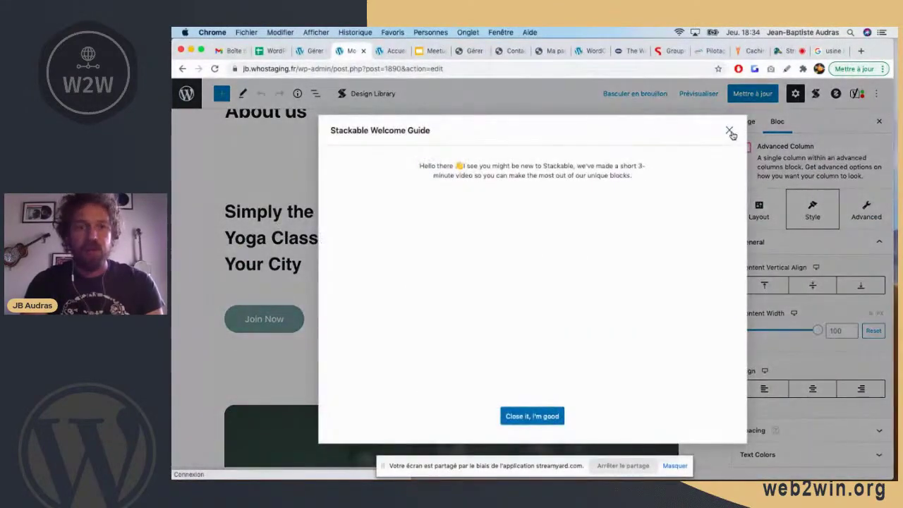
left_click(730, 132)
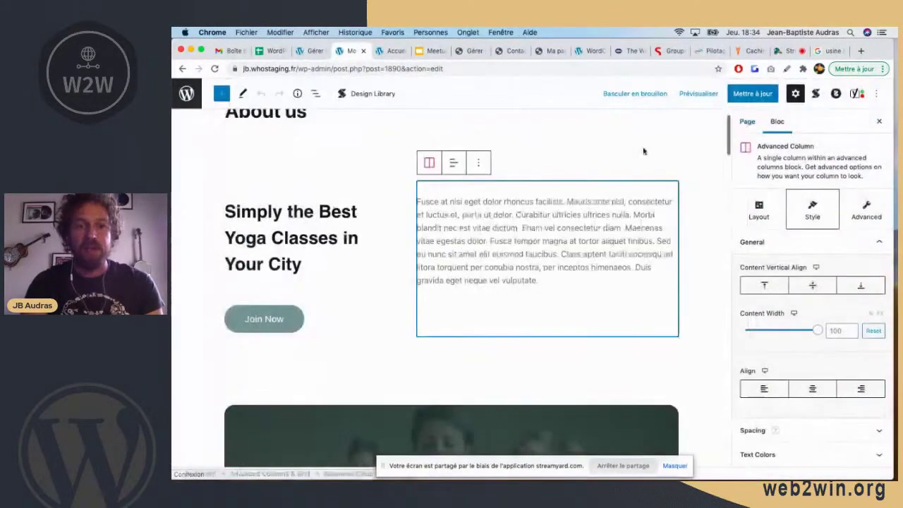
left_click(300, 238)
Look through the page down to Popular Classes and select the text of its blocksy_posts shortcode.
scroll(367, 218, "down", 2)
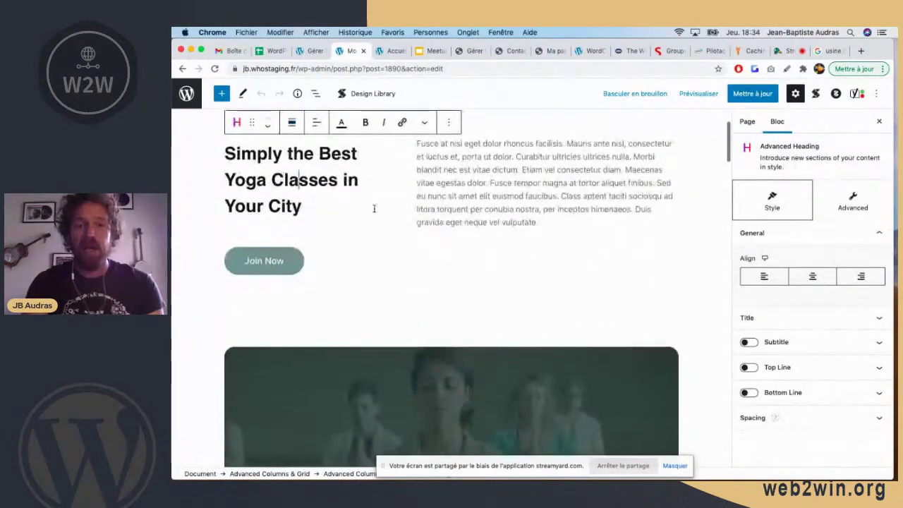
scroll(374, 208, "down", 10)
scroll(374, 208, "down", 10)
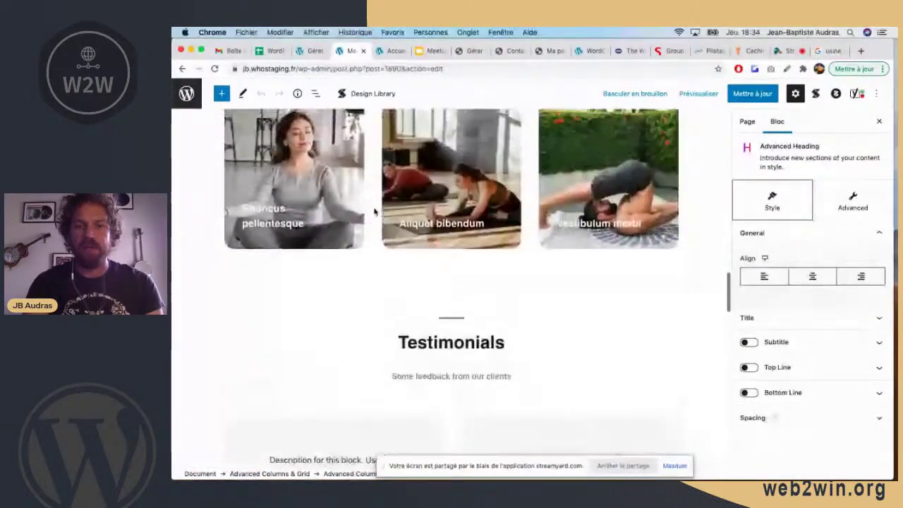
scroll(374, 211, "down", 10)
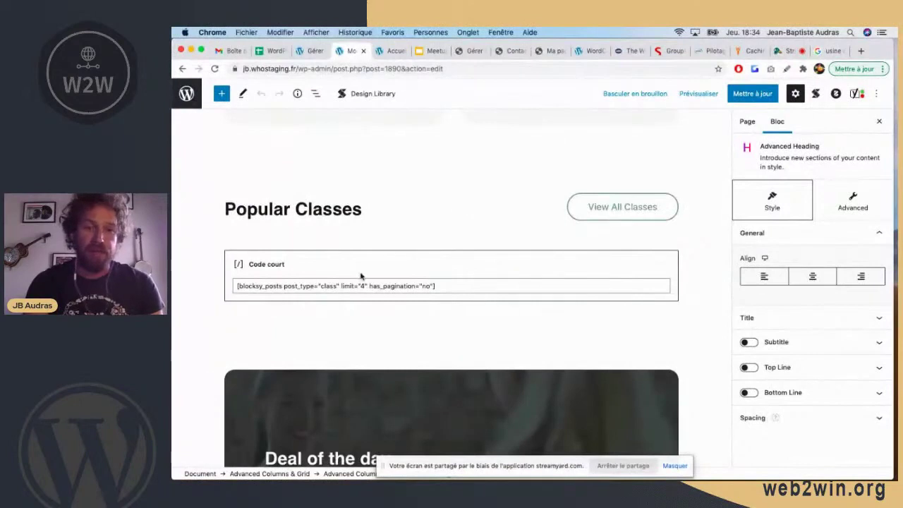
triple_click(398, 286)
Examine the "Deal of the day" banner and the end of the page, and return to the image grid above Testimonials.
scroll(441, 256, "down", 8)
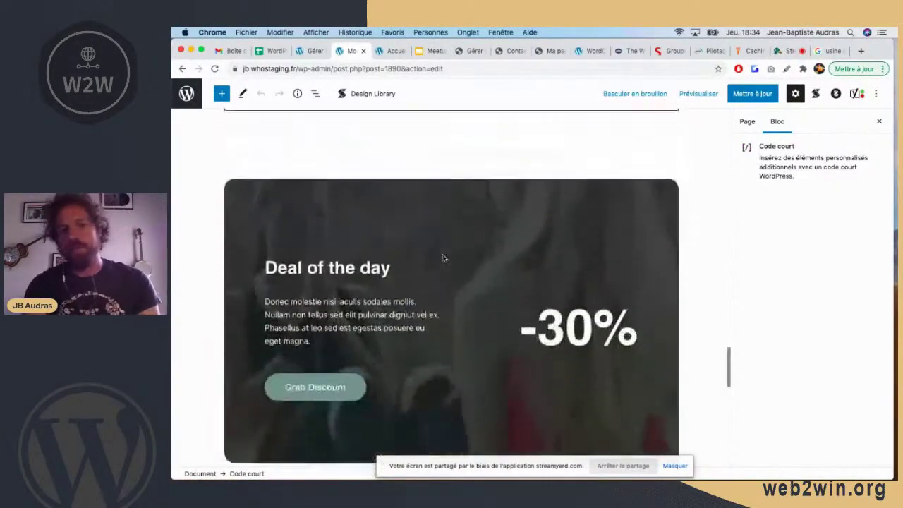
scroll(443, 258, "down", 5)
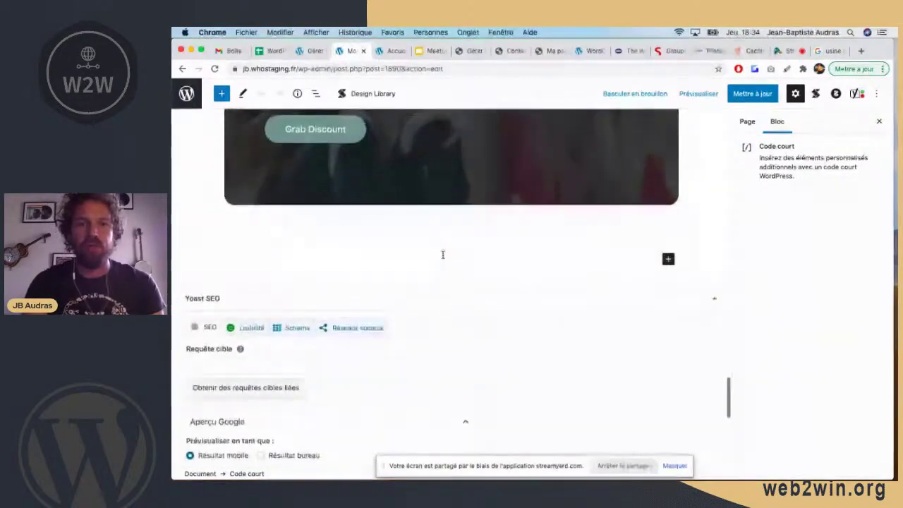
scroll(443, 258, "up", 10)
scroll(443, 258, "up", 2)
Glance at the Whodunit home page, return to the "About us" page editor and update the page.
left_click(392, 51)
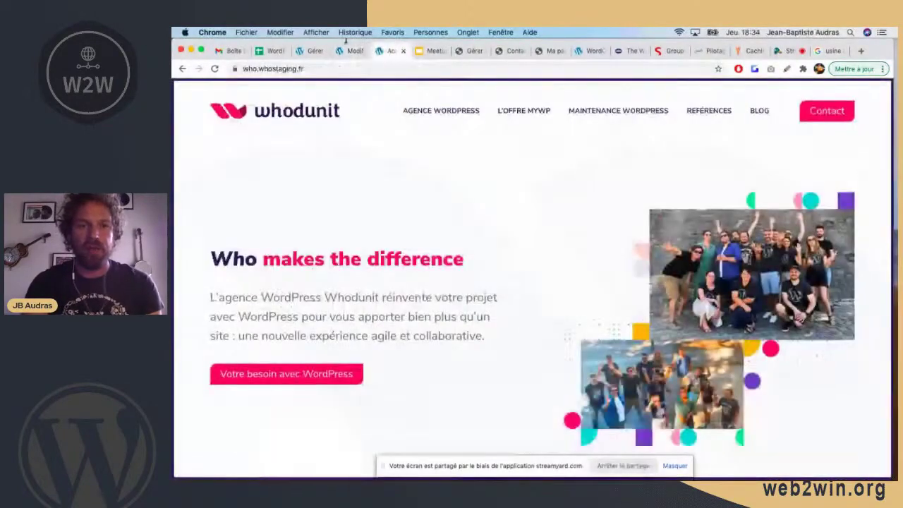
left_click(353, 52)
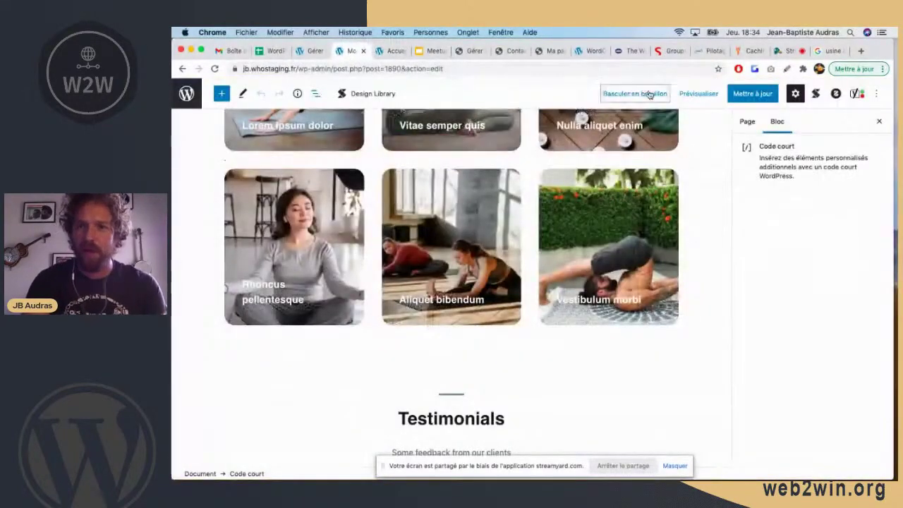
left_click(751, 95)
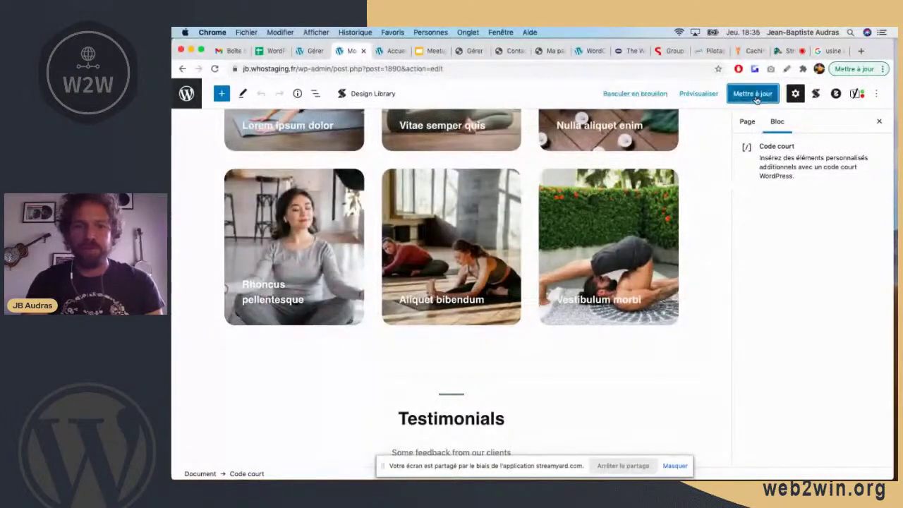
Open the published "About us" page and look through its sections down to the footer, then back up.
left_click(275, 450)
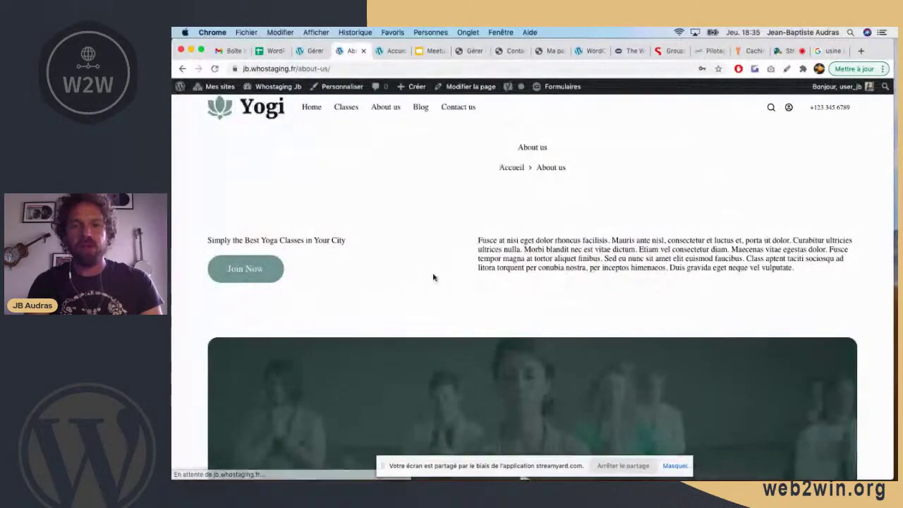
scroll(434, 203, "down", 10)
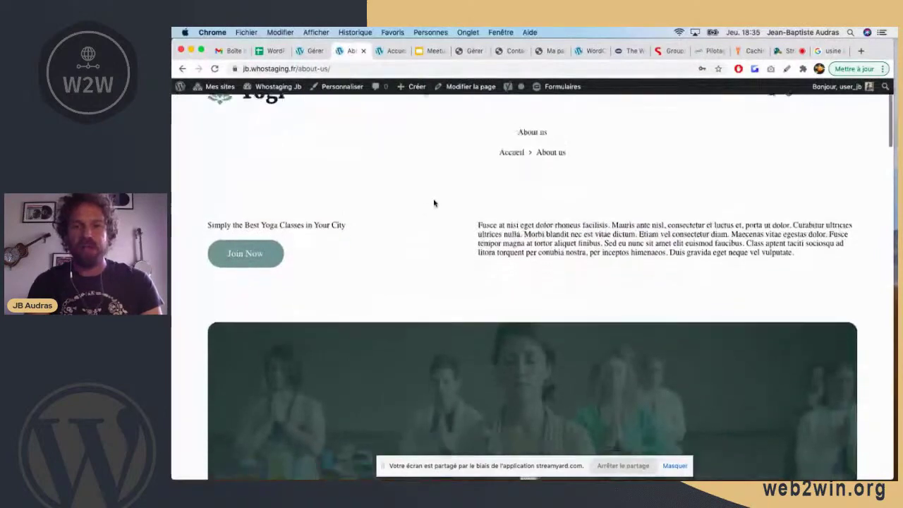
scroll(434, 203, "down", 10)
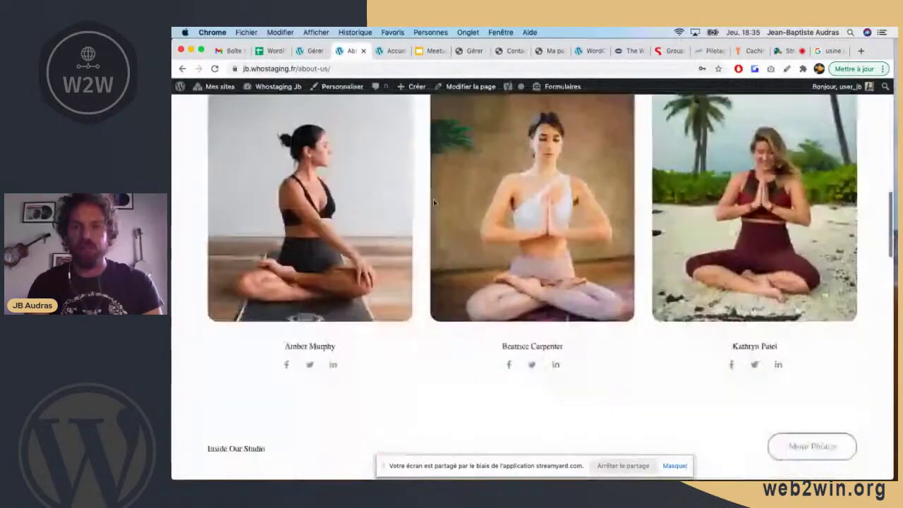
scroll(434, 203, "down", 10)
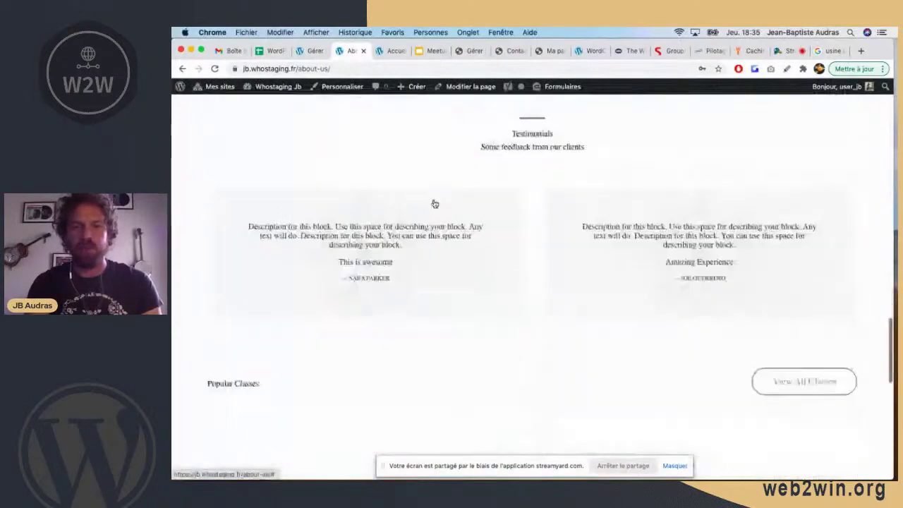
scroll(434, 203, "down", 4)
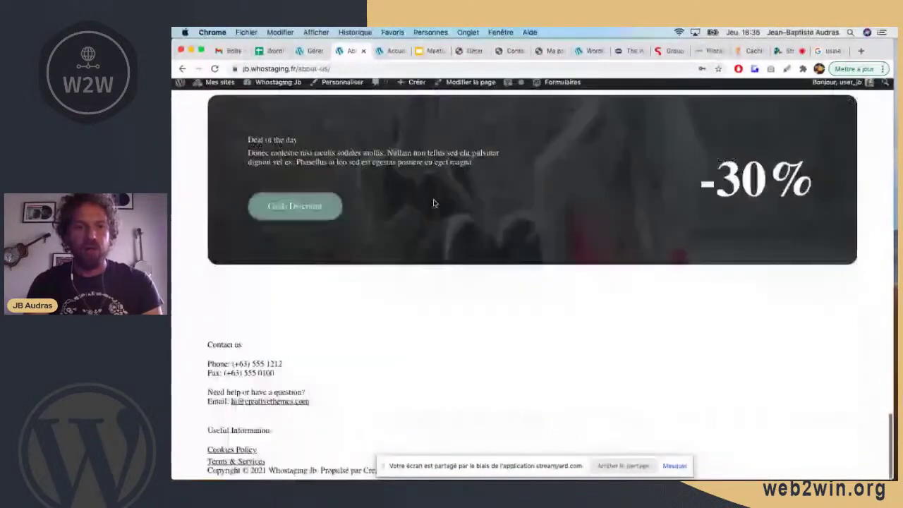
scroll(410, 315, "up", 20)
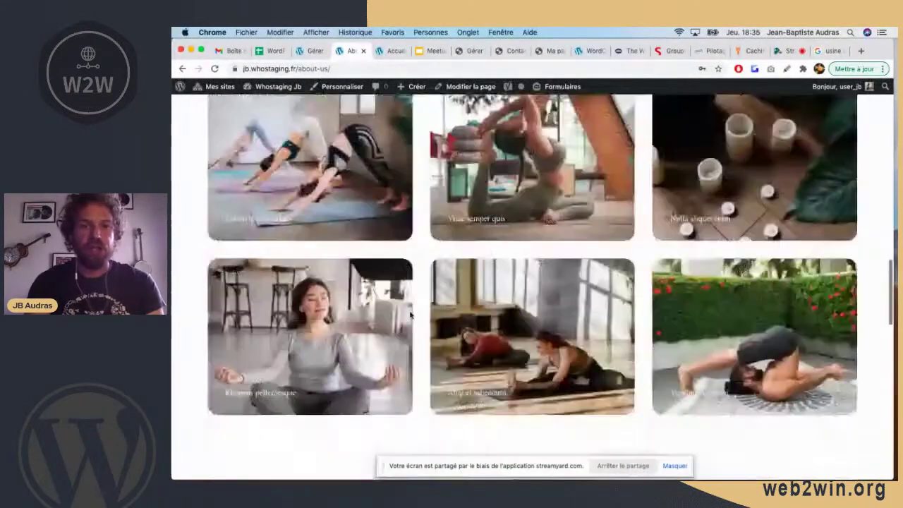
Open the Yogi site's home page and look through it from the "Yoga Studio" banner down to the pricing plans.
left_click(261, 110)
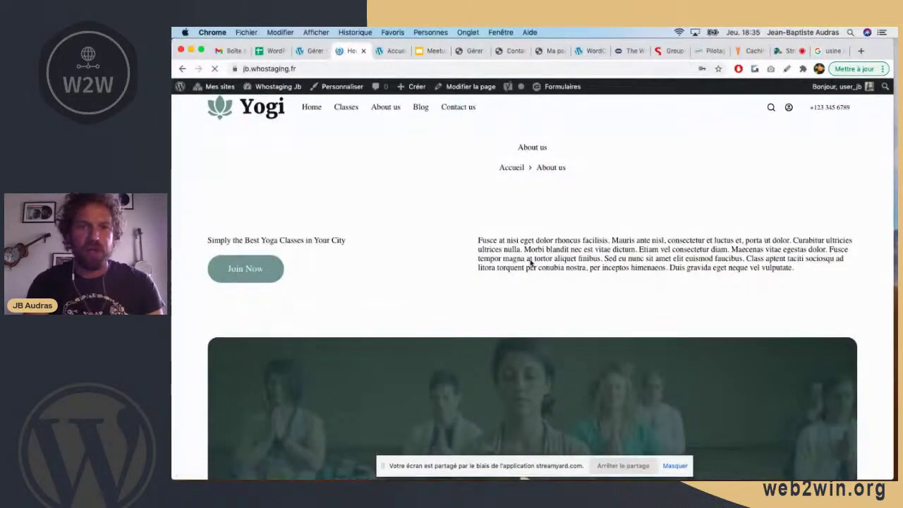
scroll(462, 254, "down", 1)
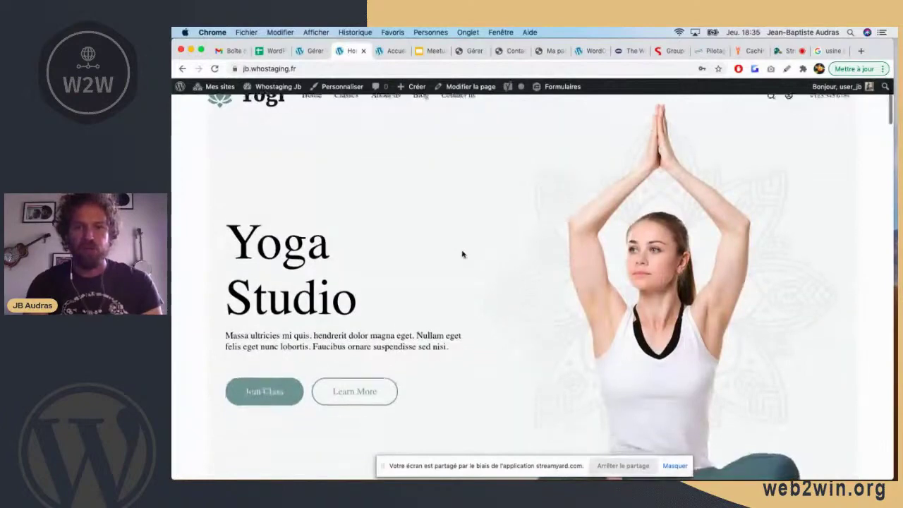
scroll(462, 254, "down", 8)
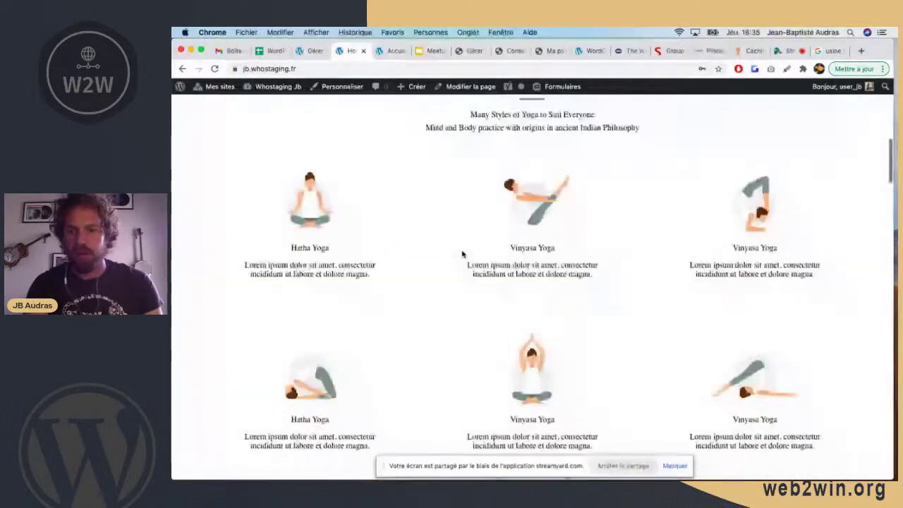
scroll(463, 254, "down", 3)
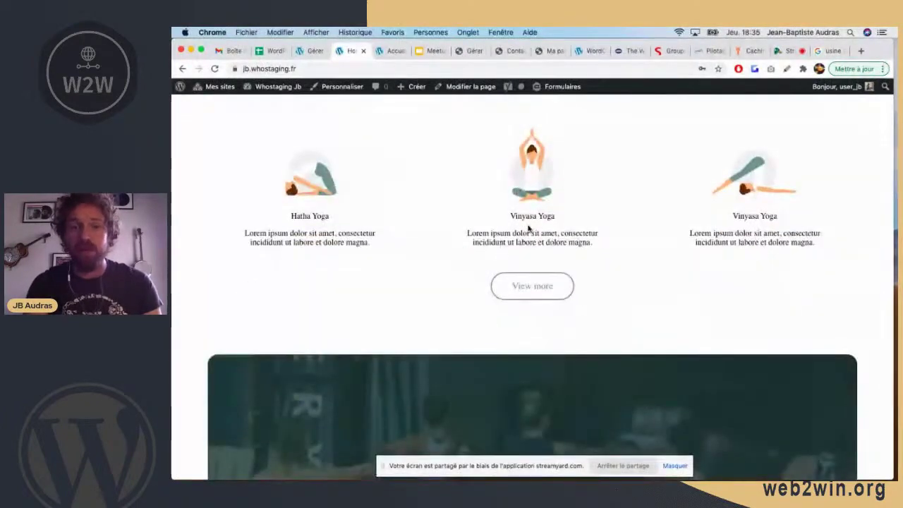
scroll(529, 228, "down", 8)
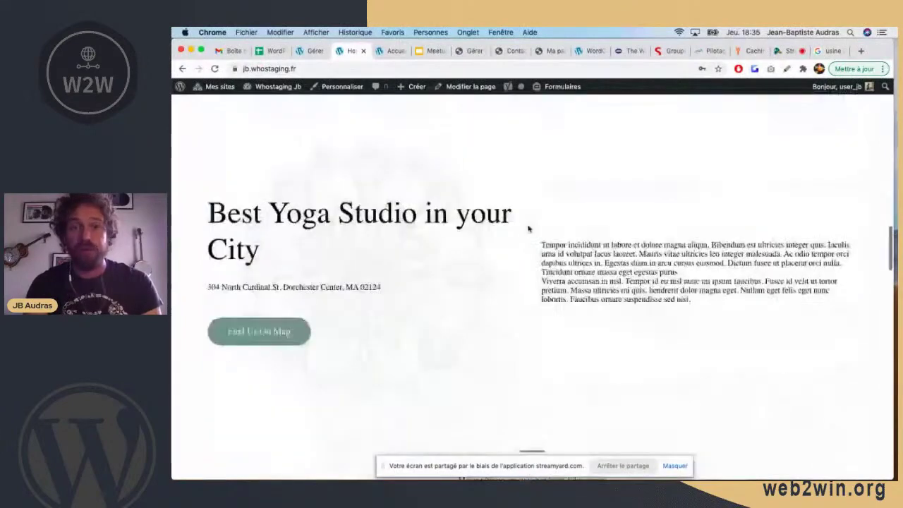
scroll(528, 228, "down", 1)
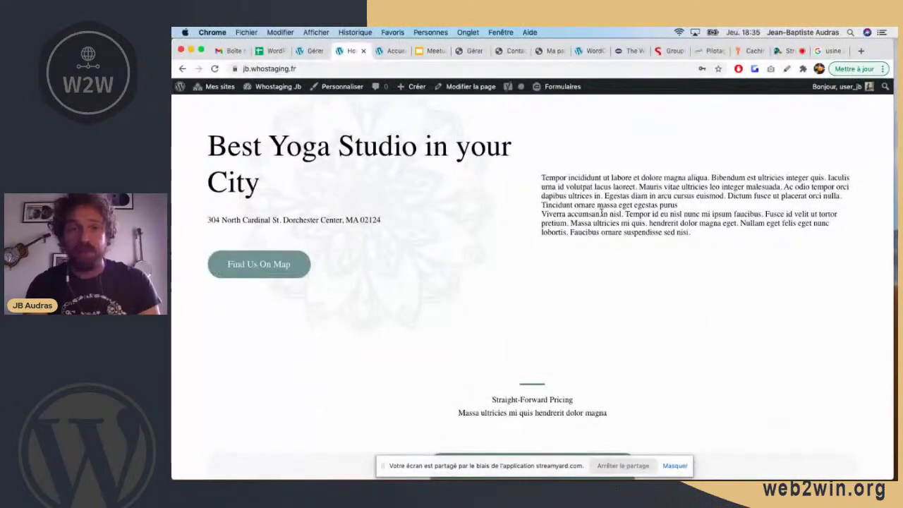
scroll(602, 210, "down", 6)
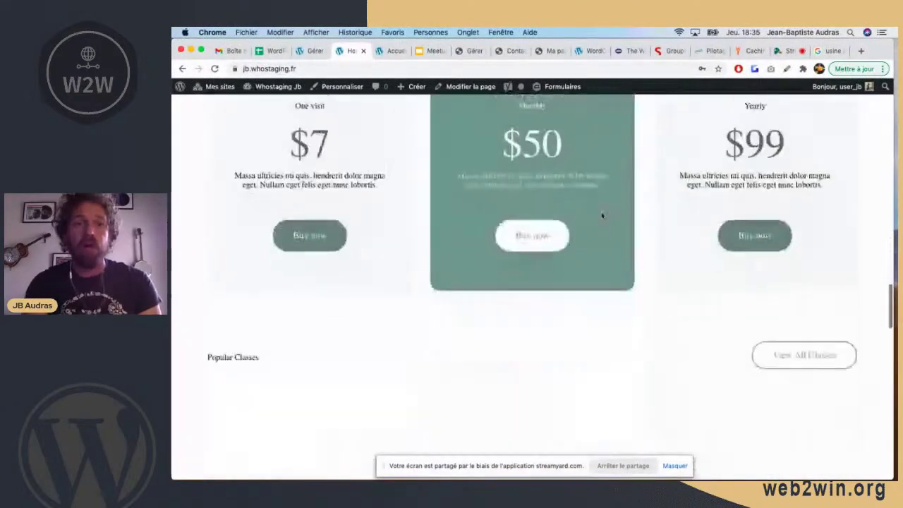
scroll(602, 215, "down", 1)
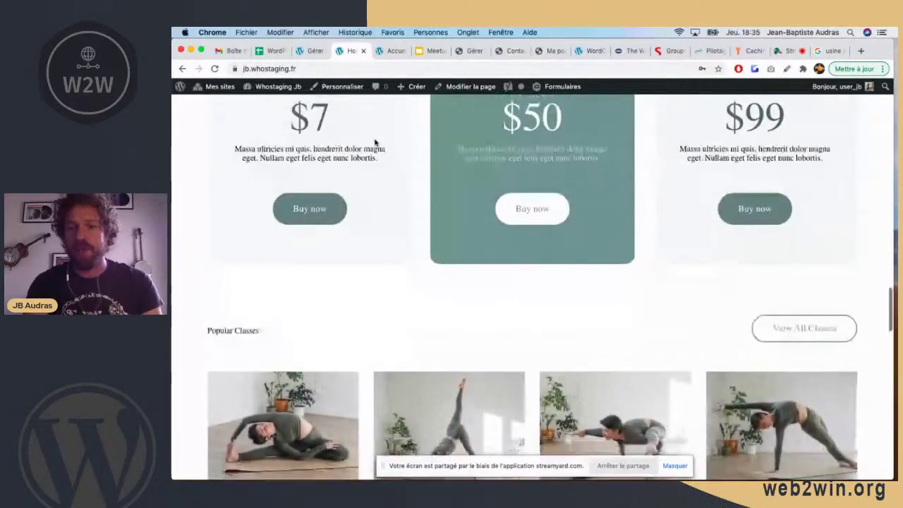
Examine the home page from Popular Classes to the newsletter banner and return to its beginning.
scroll(381, 163, "down", 4)
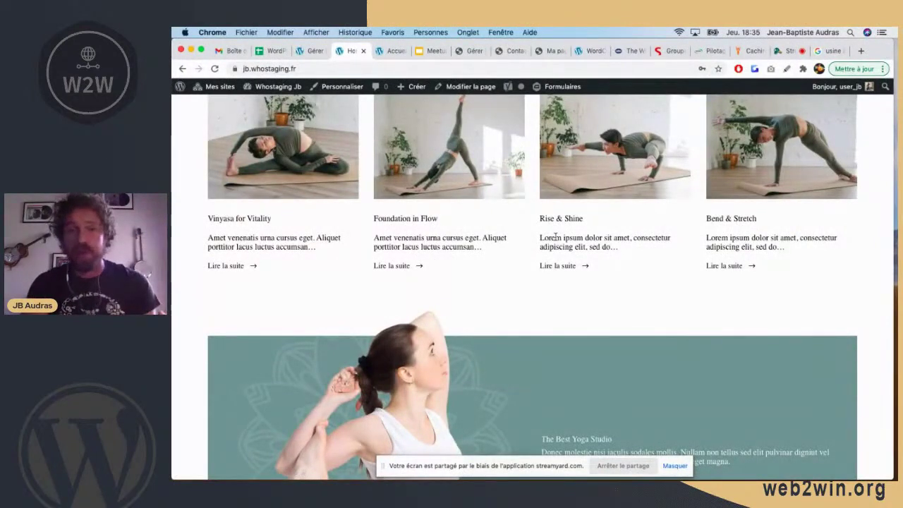
scroll(555, 237, "down", 10)
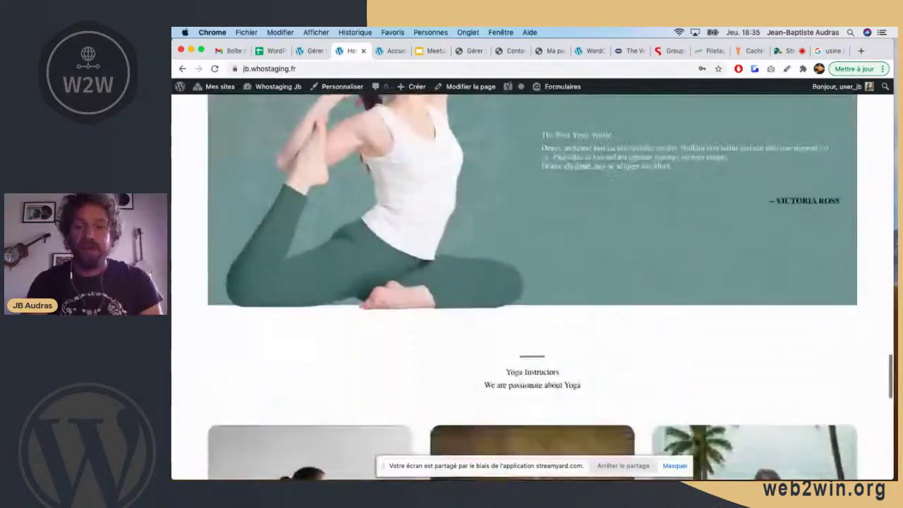
scroll(556, 240, "down", 7)
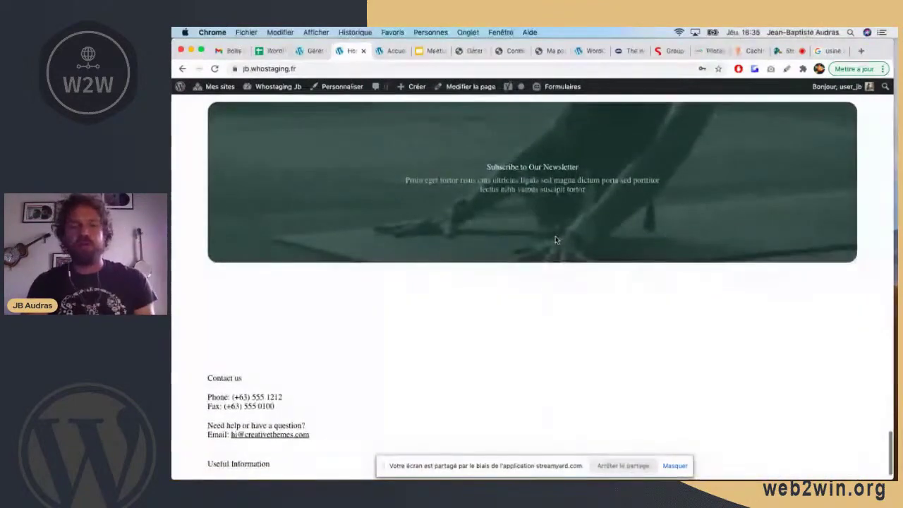
scroll(556, 240, "up", 3)
scroll(555, 240, "up", 15)
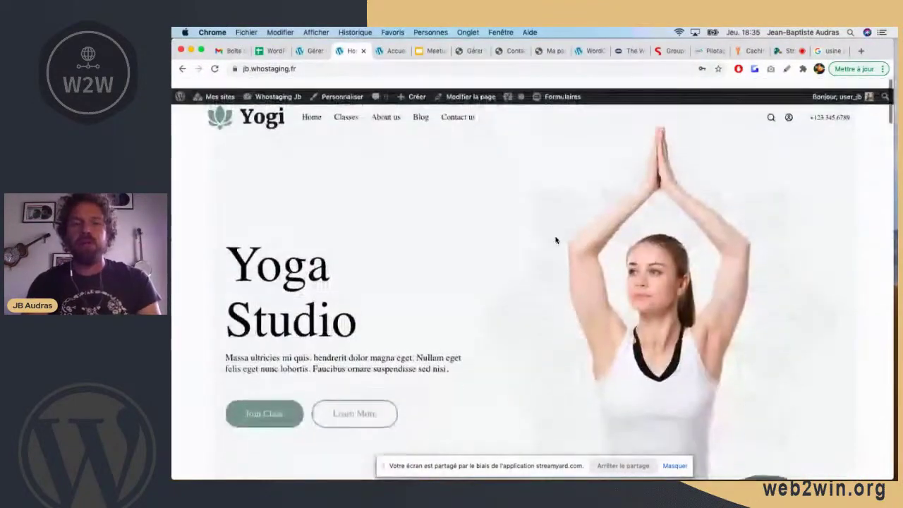
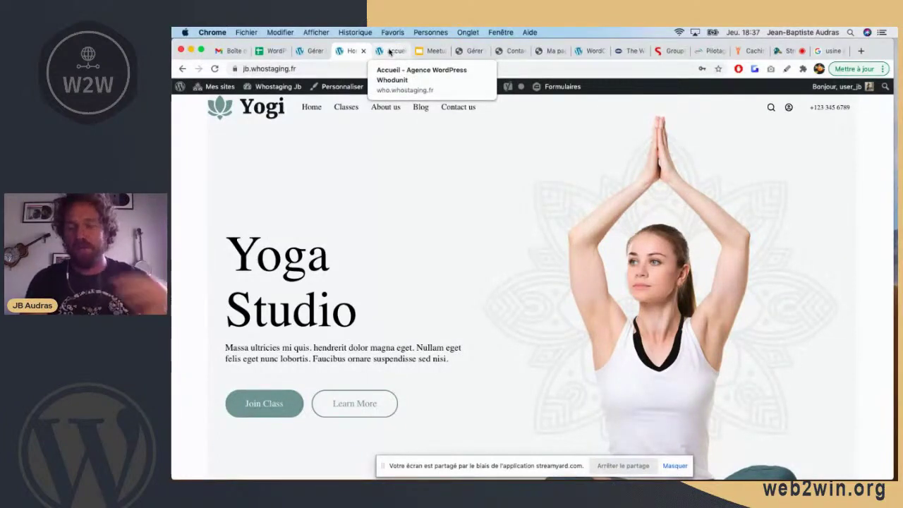
Switch to the Whodunit home page and look through it to the footer, then return to the WordPress services section.
left_click(388, 50)
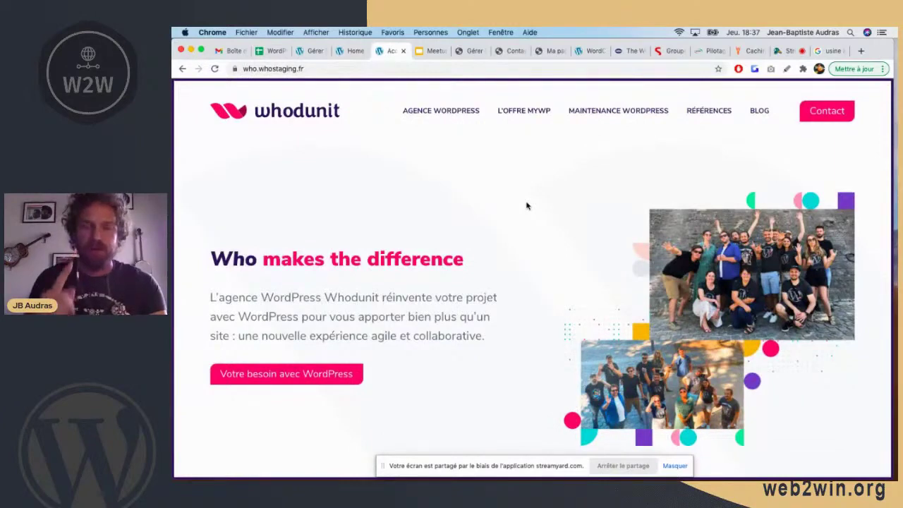
scroll(526, 206, "down", 5)
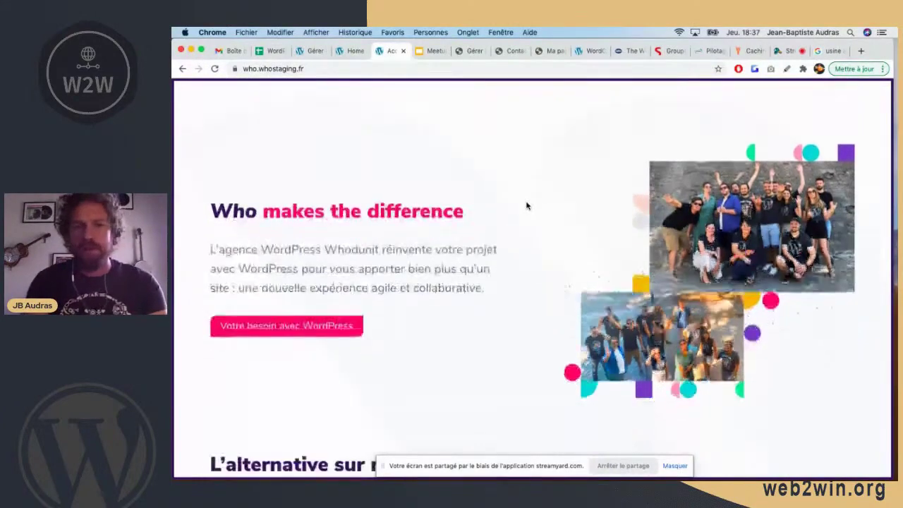
scroll(527, 206, "down", 10)
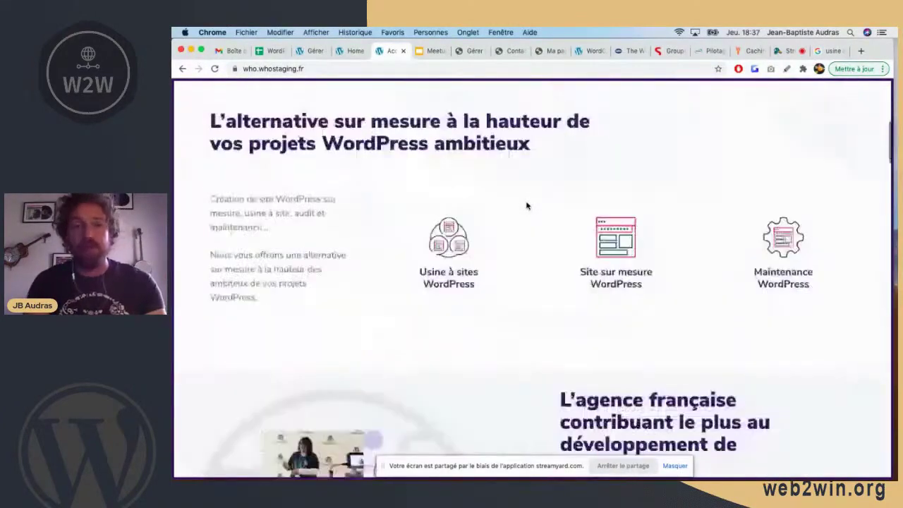
scroll(527, 207, "down", 10)
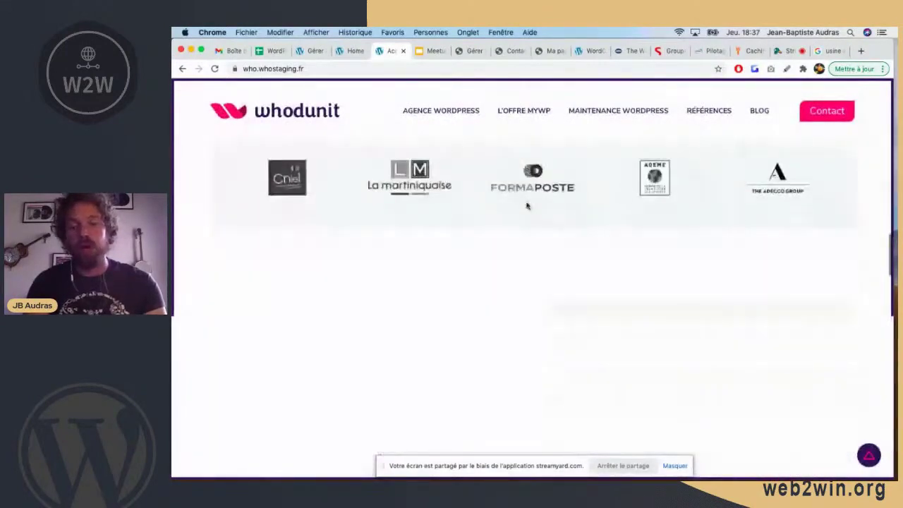
scroll(526, 206, "down", 10)
scroll(526, 206, "down", 10)
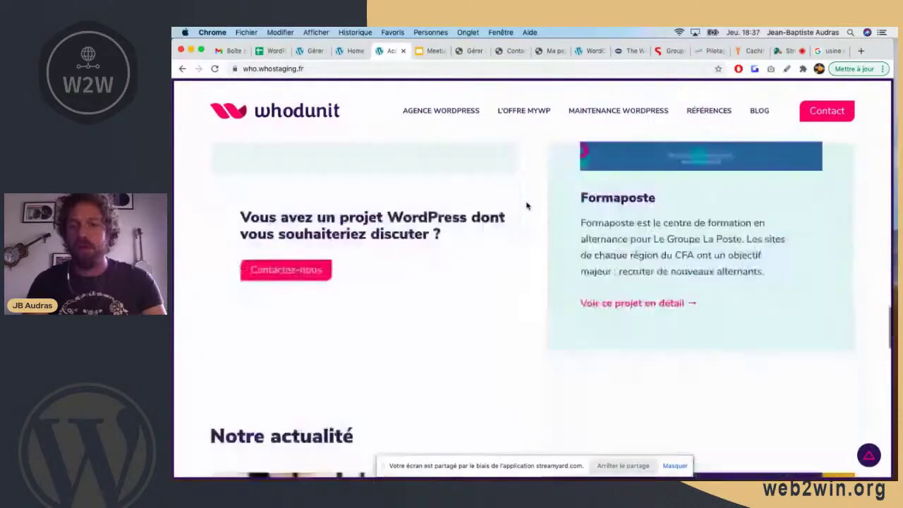
scroll(527, 206, "down", 10)
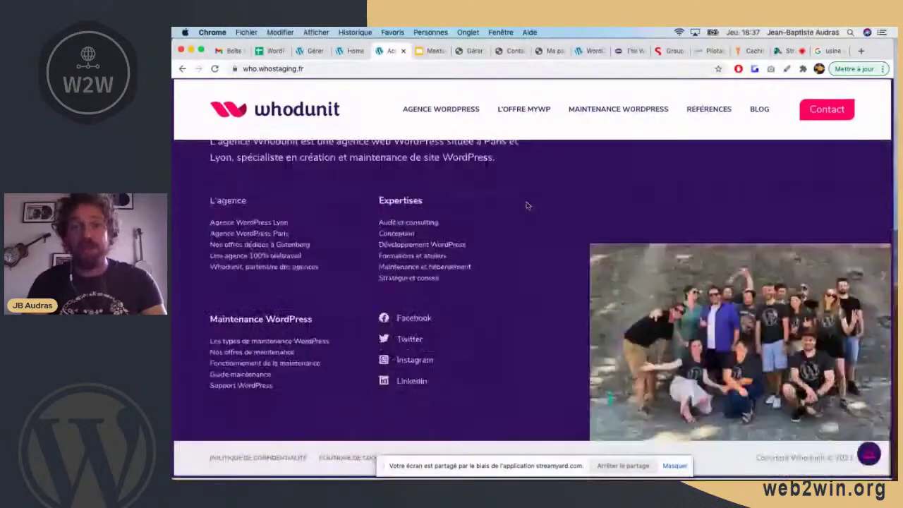
scroll(526, 206, "up", 20)
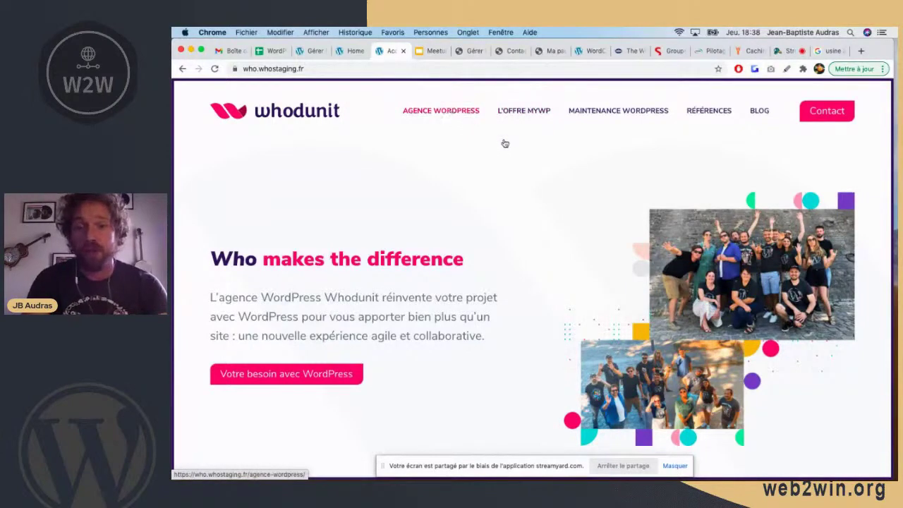
scroll(498, 211, "down", 2)
scroll(498, 211, "down", 8)
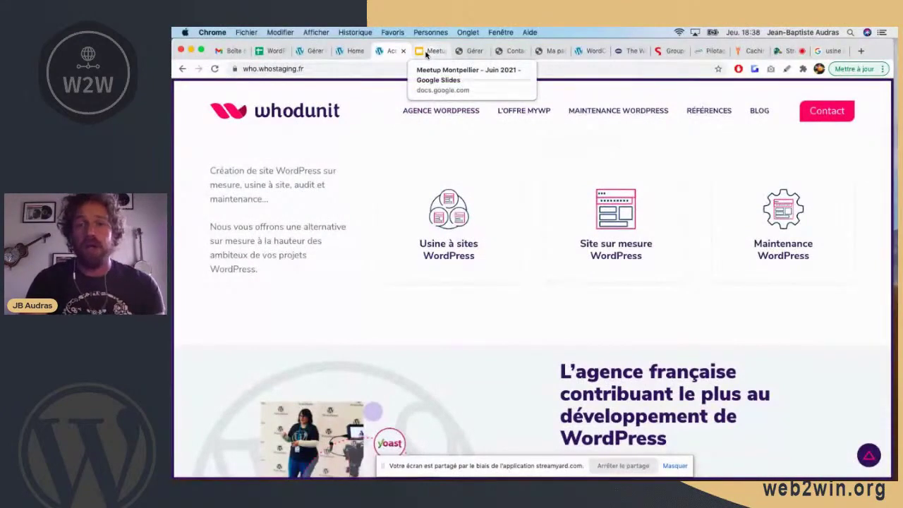
Switch to the Meetup Montpellier presentation in Google Slides and show the slide about "blocs réutilisables".
left_click(431, 51)
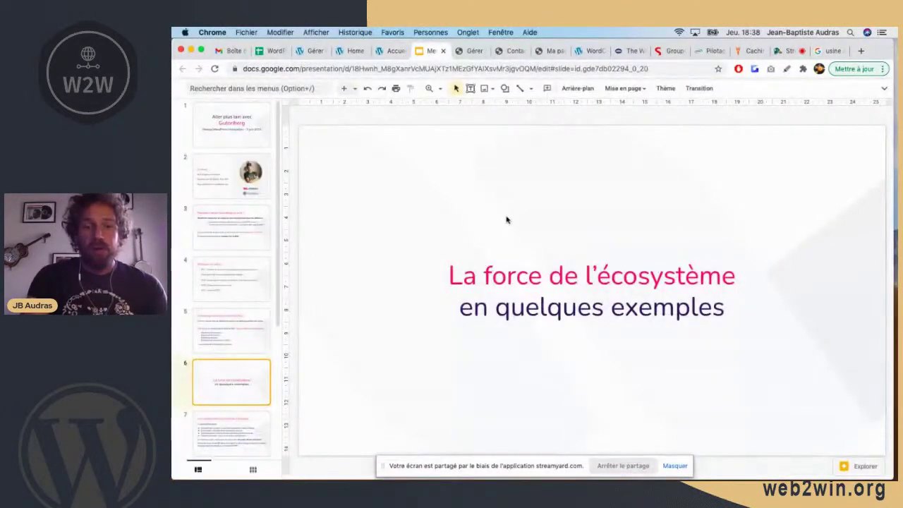
key("Down")
key("Down")
key("Up")
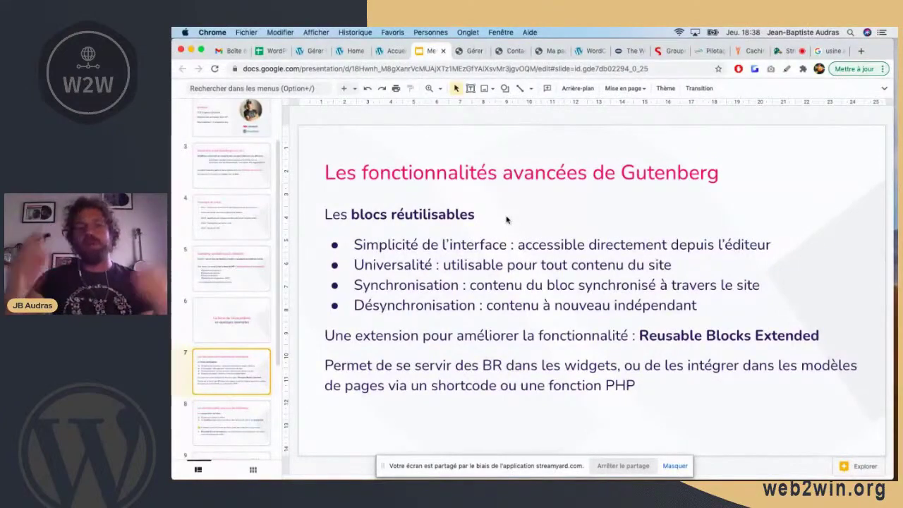
Return to the Whodunit home page and show its "Who makes the difference" introduction.
left_click(390, 51)
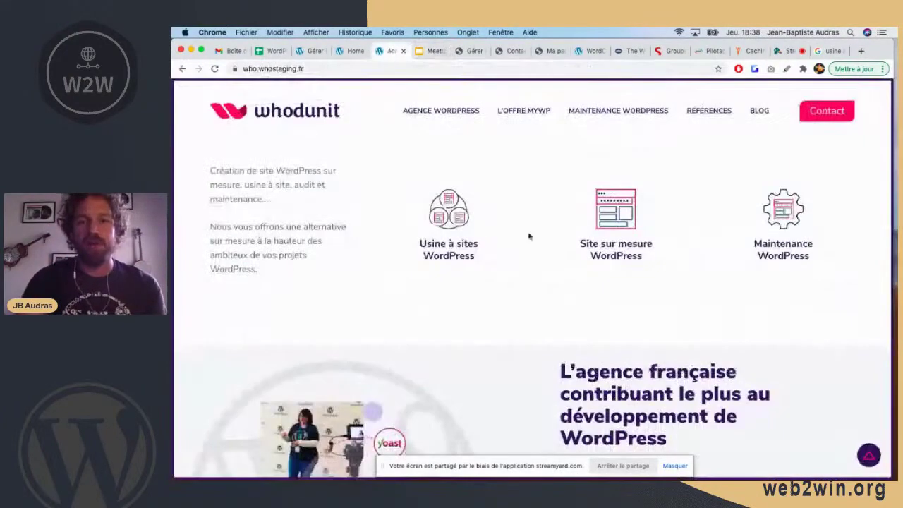
scroll(552, 206, "up", 3)
scroll(552, 206, "up", 3)
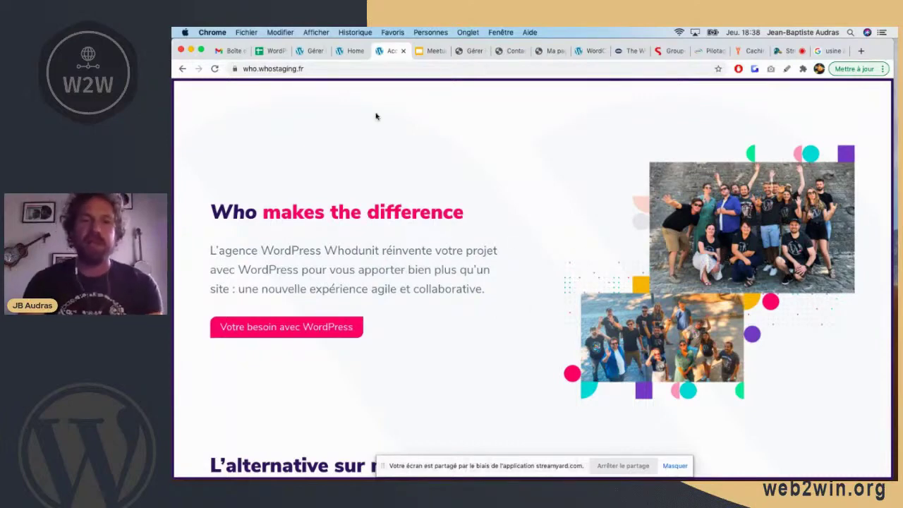
Glance at the reusable blocks slide and the demo site's themes, and show the demo site's Contact page.
left_click(430, 51)
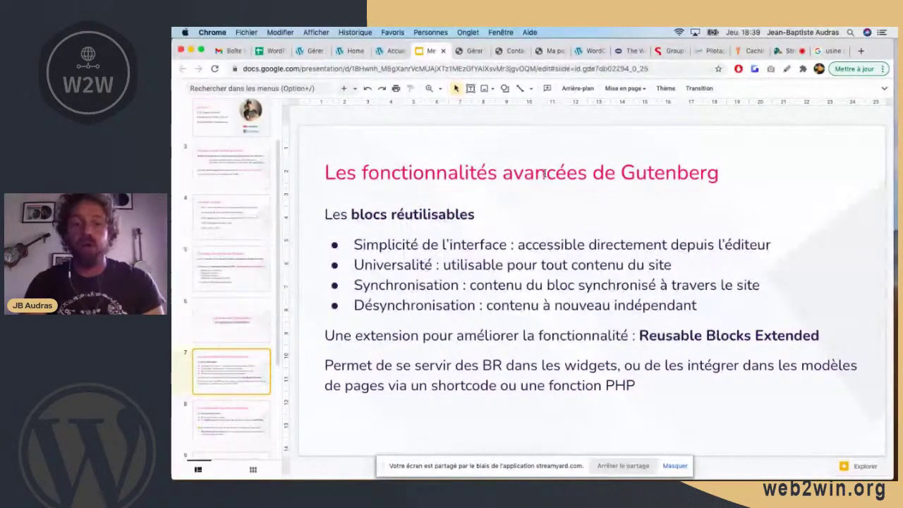
left_click(504, 51)
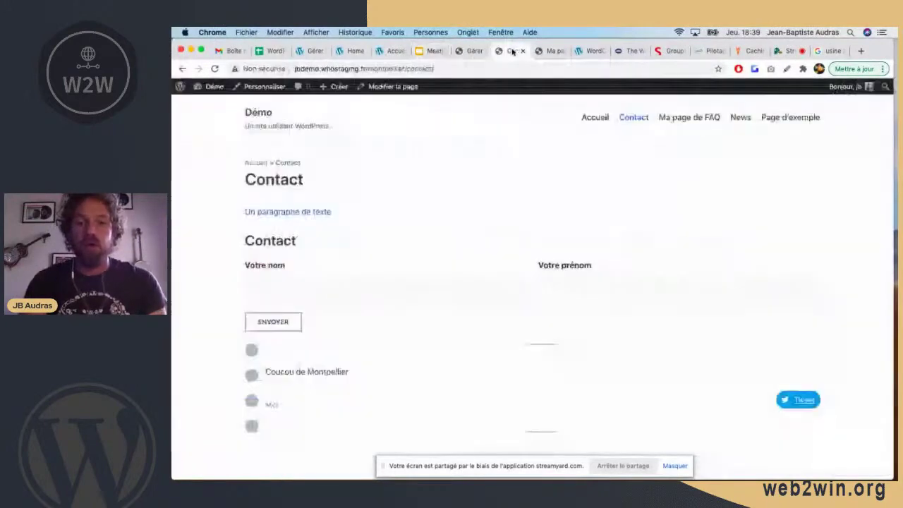
left_click(472, 51)
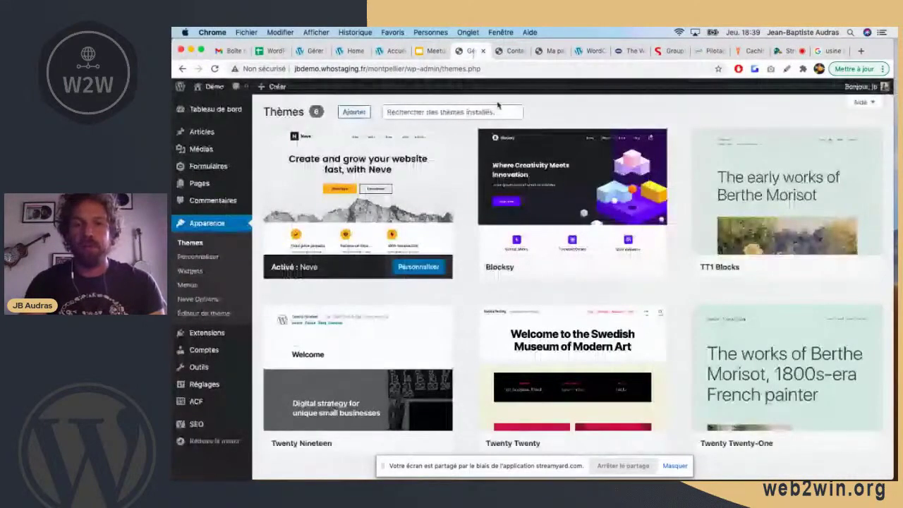
left_click(547, 52)
left_click(504, 52)
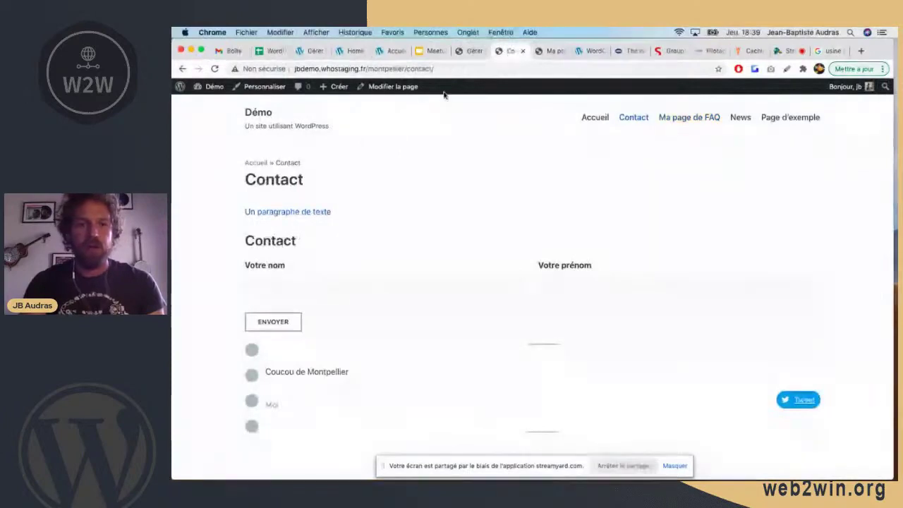
Glance at the demo site's FAQ page and open the "Bonjour tout le monde !" article for editing from the articles list.
left_click(548, 51)
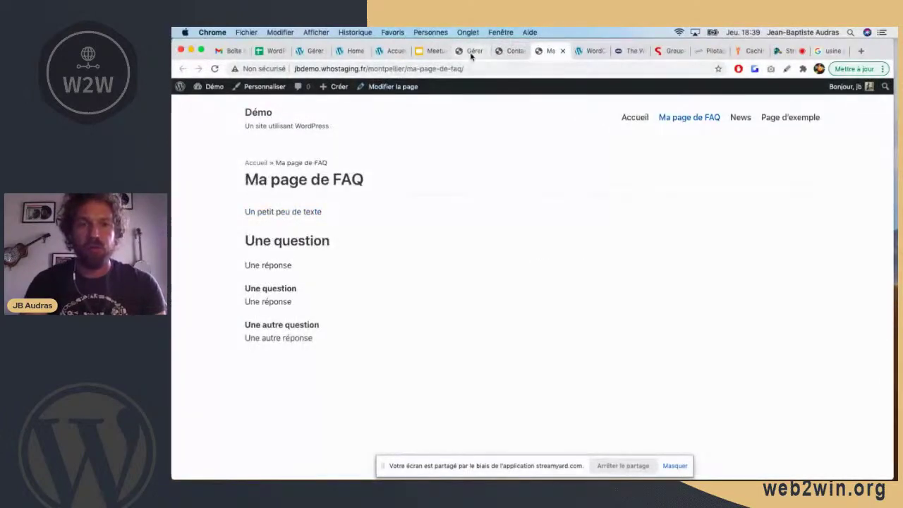
left_click(470, 51)
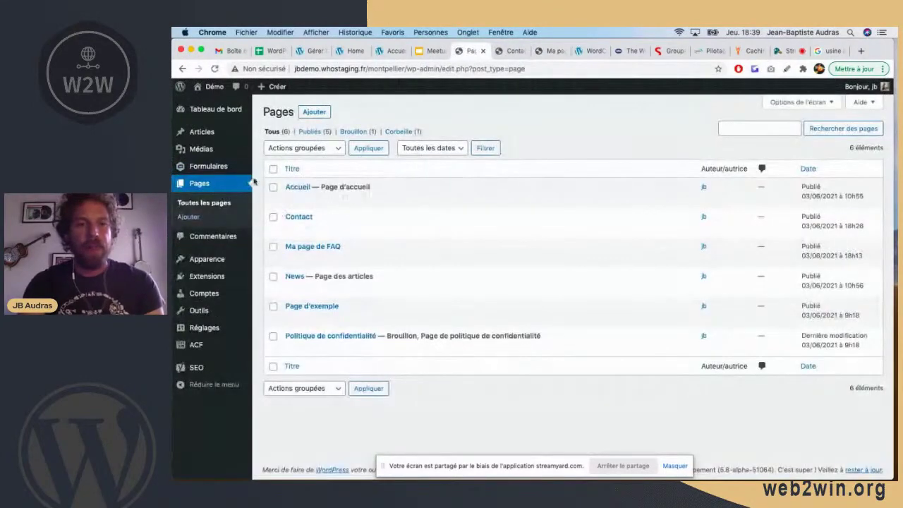
left_click(202, 132)
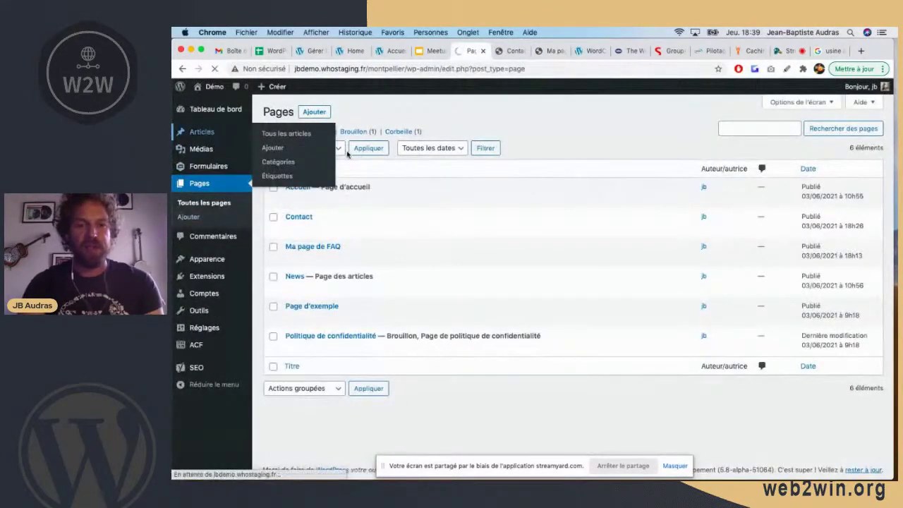
left_click(325, 216)
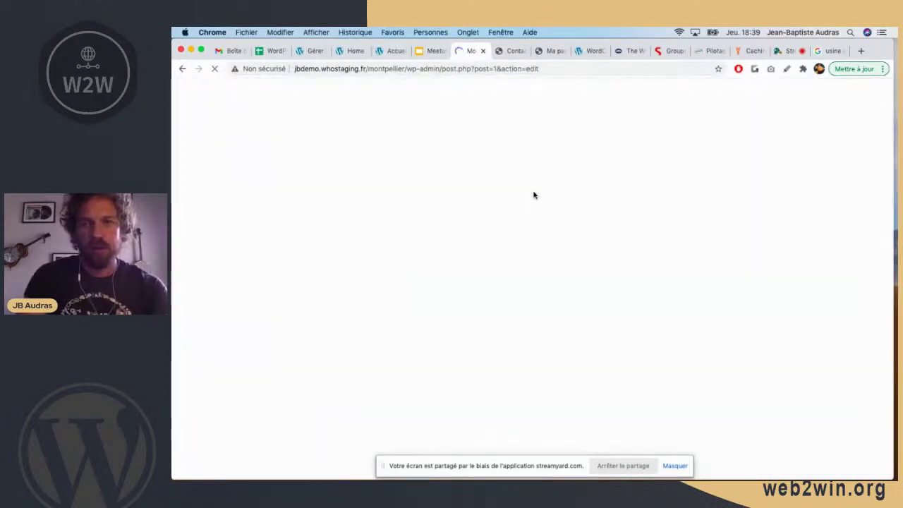
Open the Contact page for editing and return to the editor of the "Bonjour tout le monde !" article.
left_click(512, 51)
left_click(379, 88)
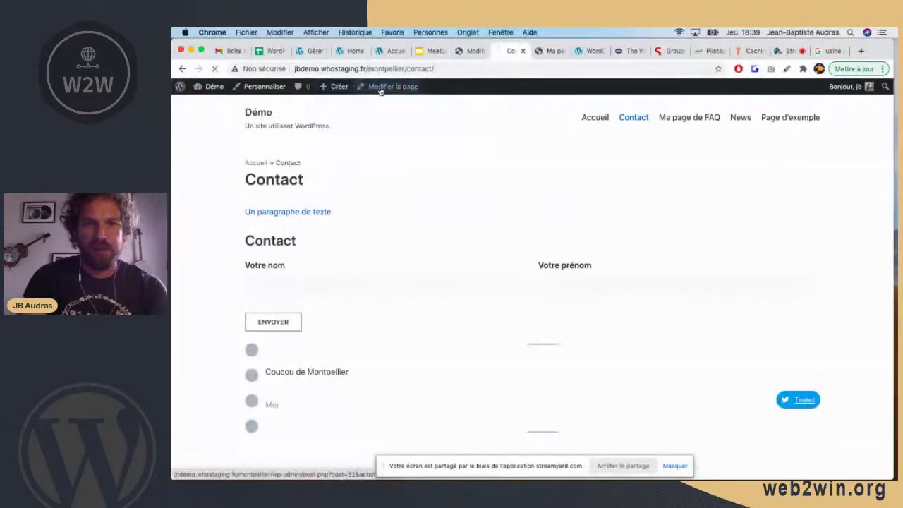
left_click(467, 51)
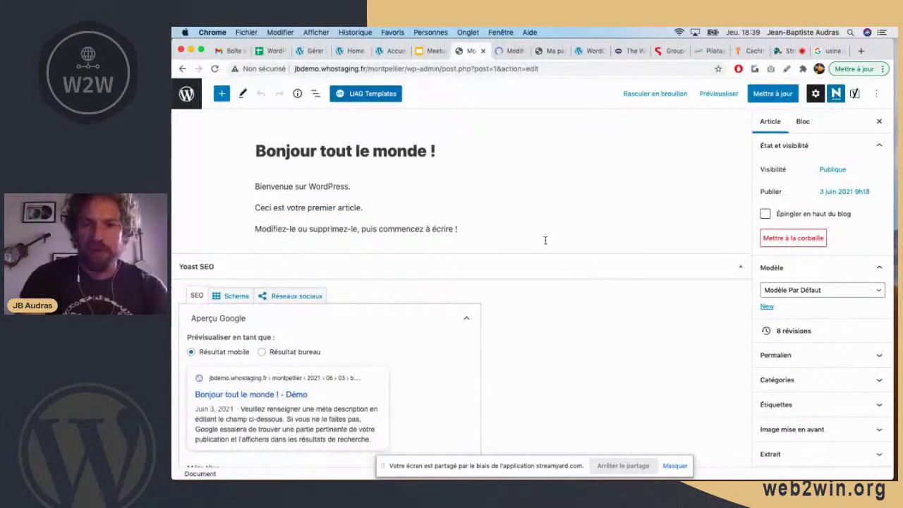
Collapse the Yoast SEO section and add a Media & Text block below the article's last paragraph.
left_click(740, 268)
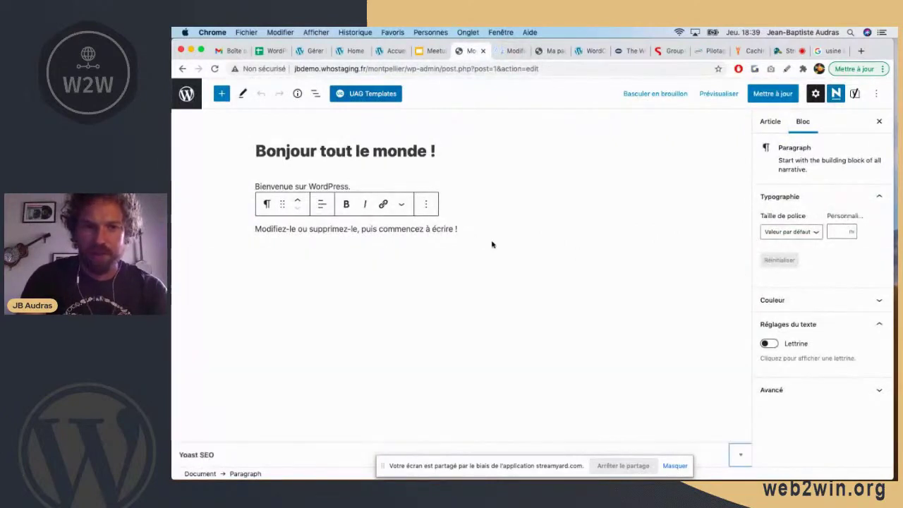
key("Return")
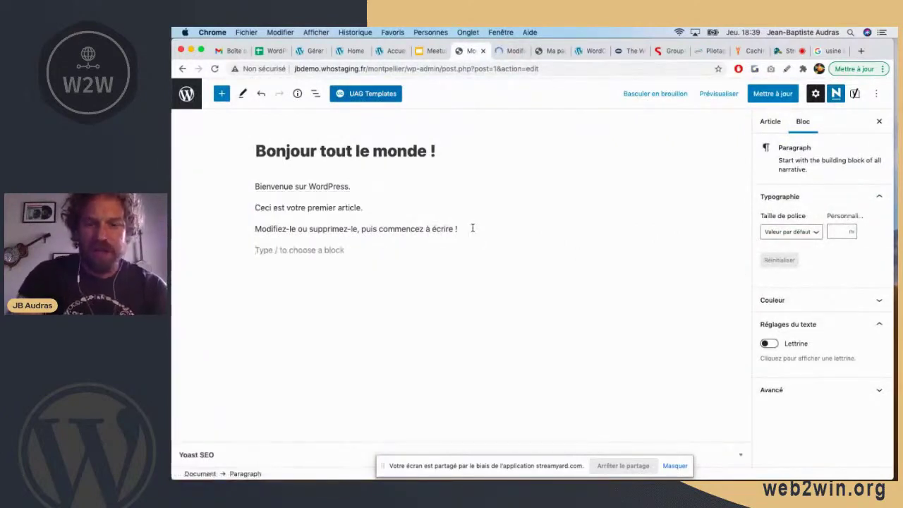
type("/")
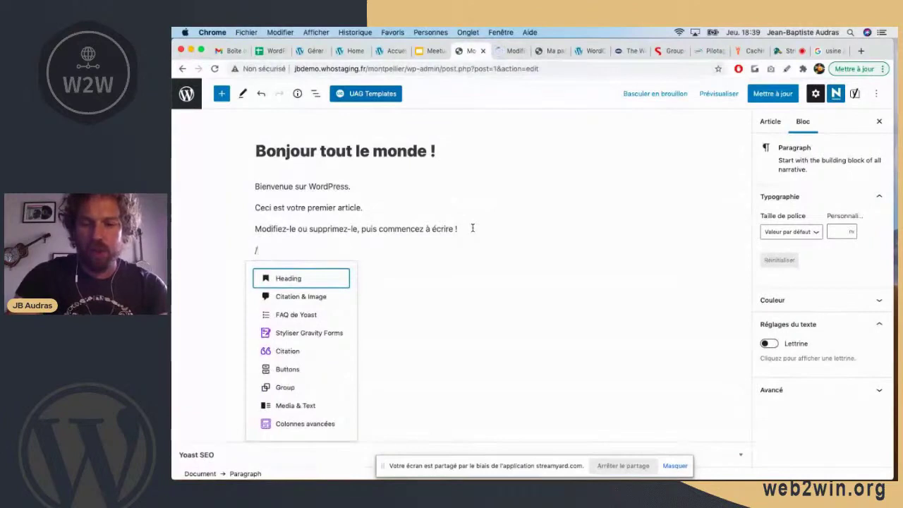
type("im")
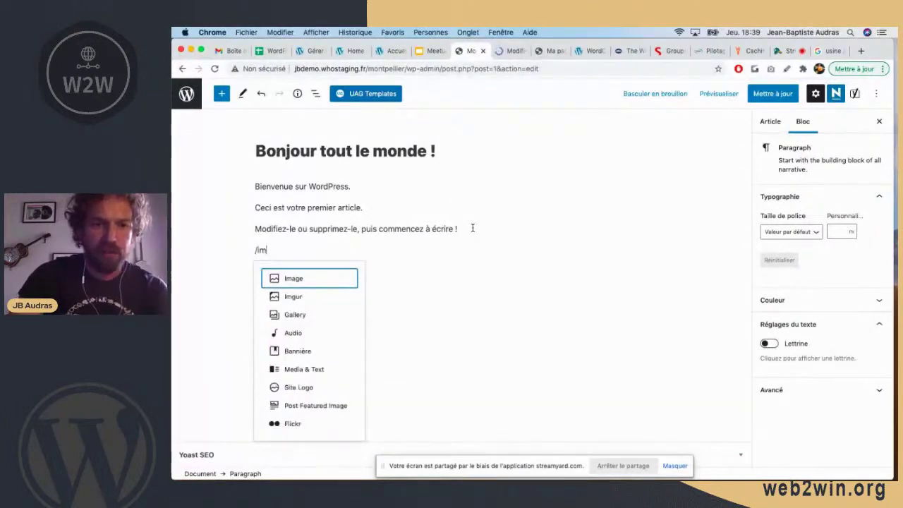
key("Down")
key("Down")
key("Down")
key("Down")
key("Down")
key("Return")
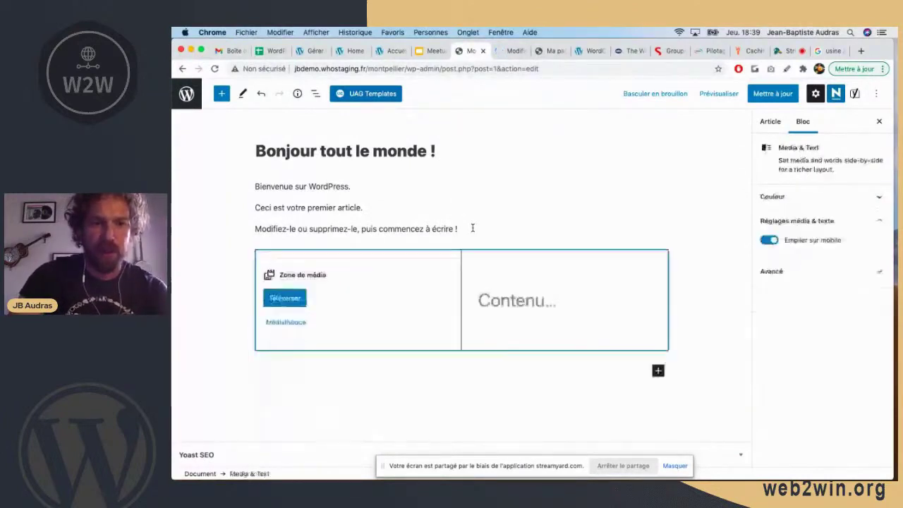
Fill the block's media area with the 2020-square-1.png image from the media library.
left_click(284, 323)
left_click(307, 201)
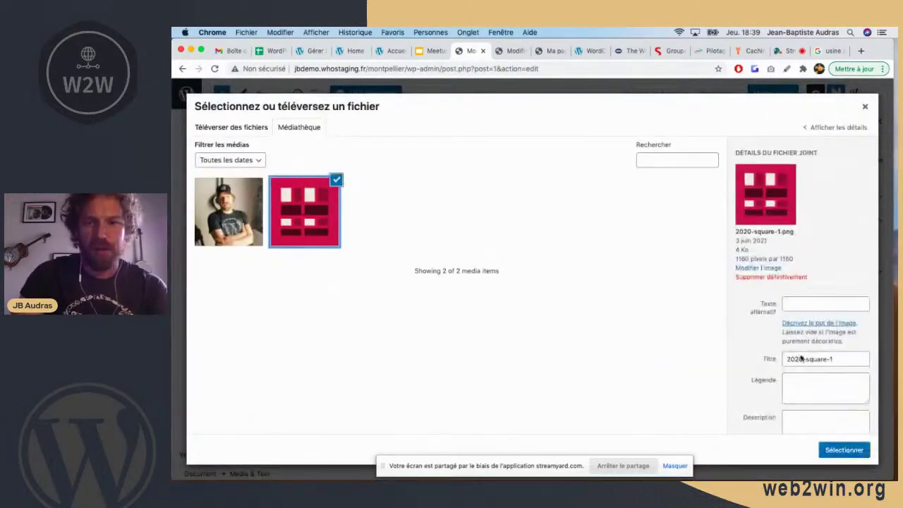
left_click(841, 450)
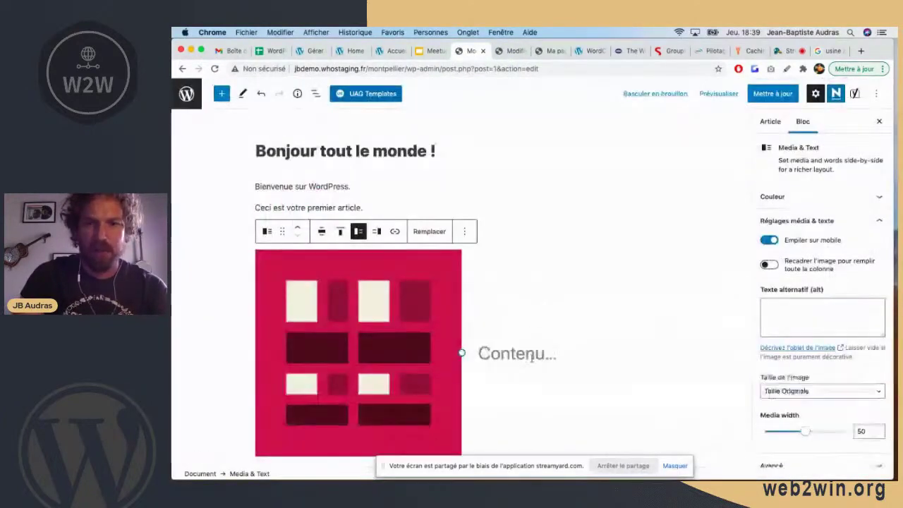
Write the level 2 heading "Un titre" and the paragraph "Unparagraphe" in the Media & Text block's content area.
left_click(519, 360)
type("##")
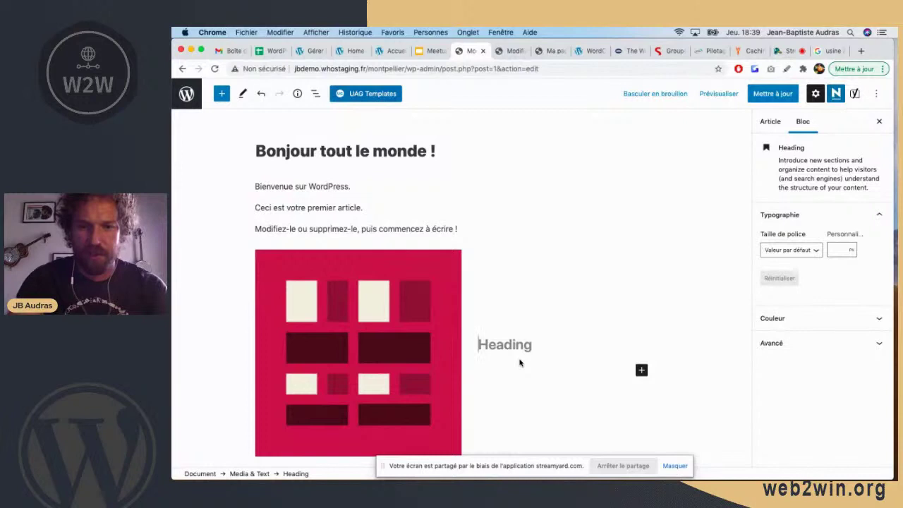
type(" Un titre")
key("Return")
type("Unparagraphe")
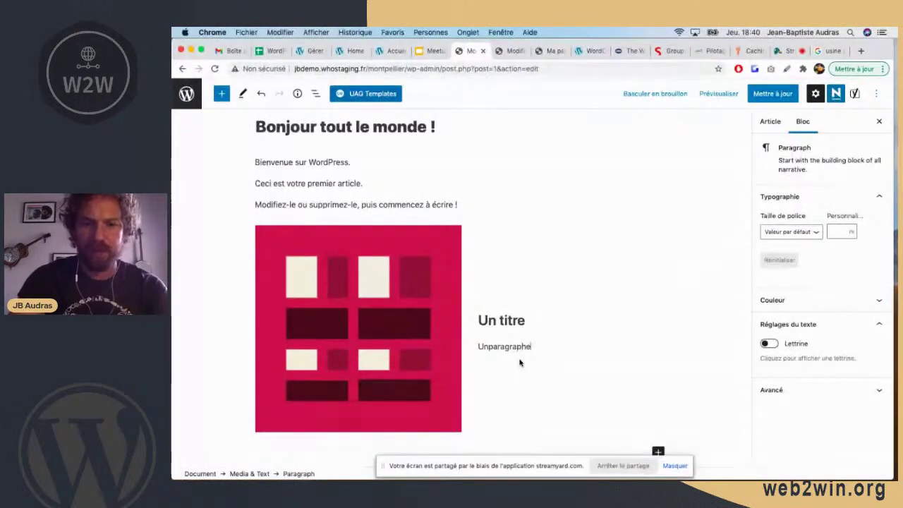
Add a Buttons block with a button labelled "MON BOUTON" below the "Unparagraphe" text and update the article.
key("Return")
type("/")
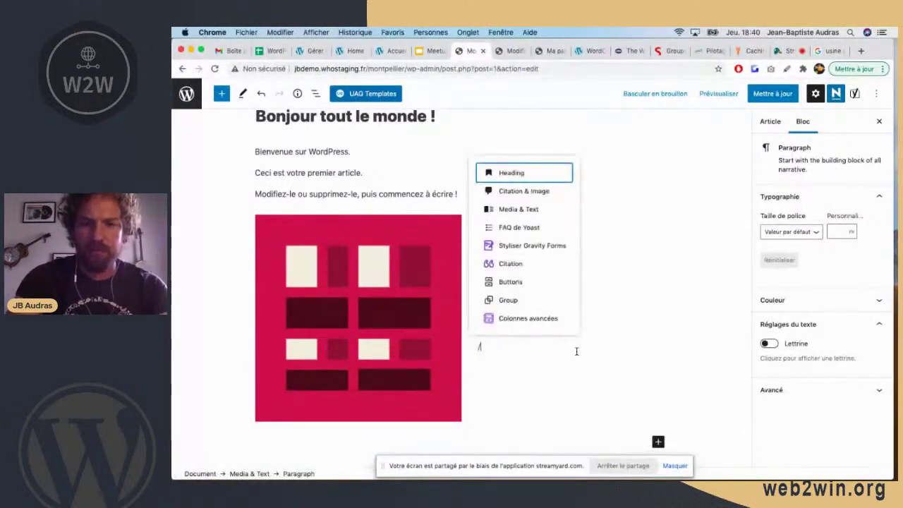
type("buto")
key("BackSpace")
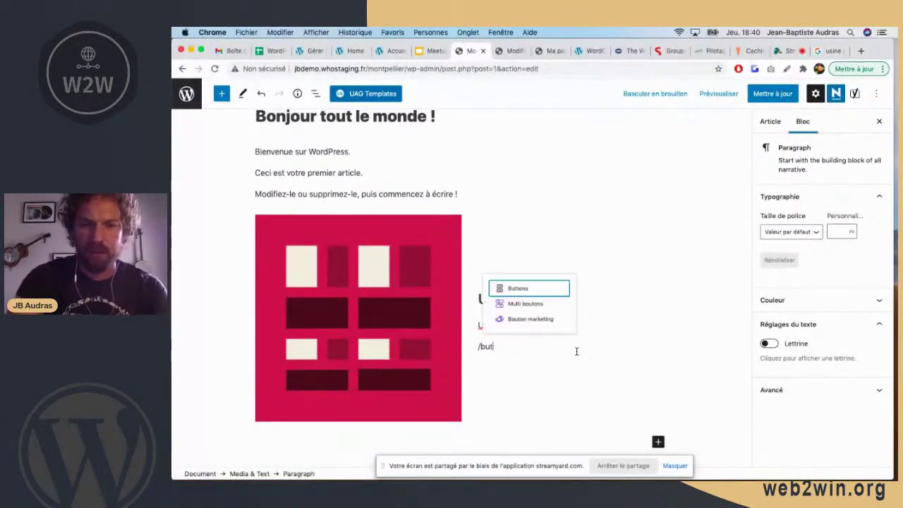
key("Return")
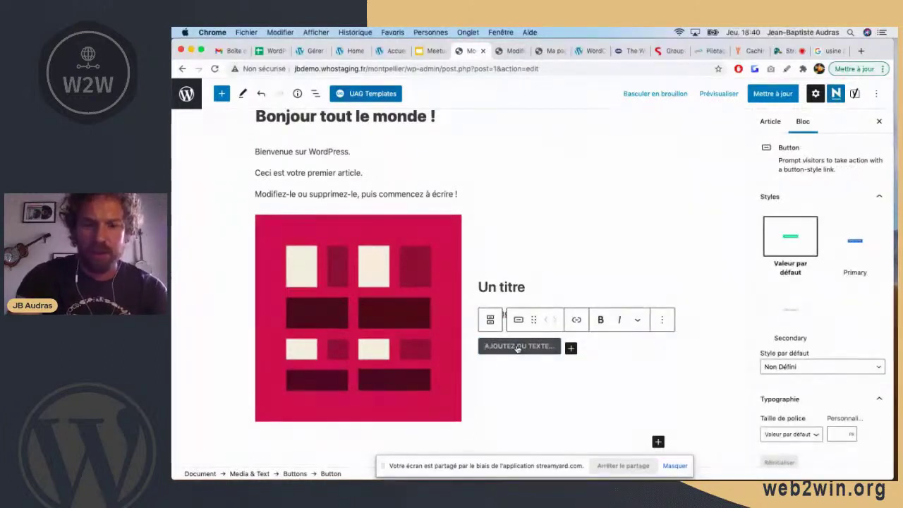
type("MON BOUTON")
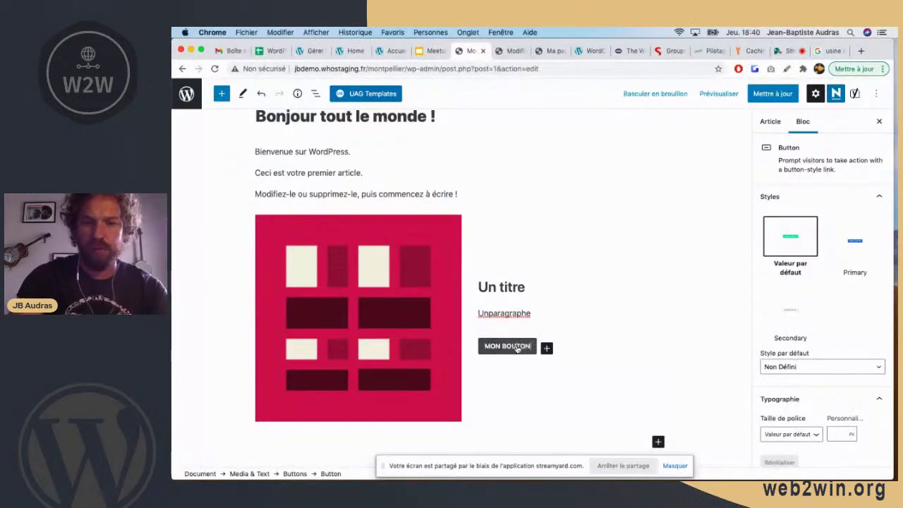
left_click(772, 96)
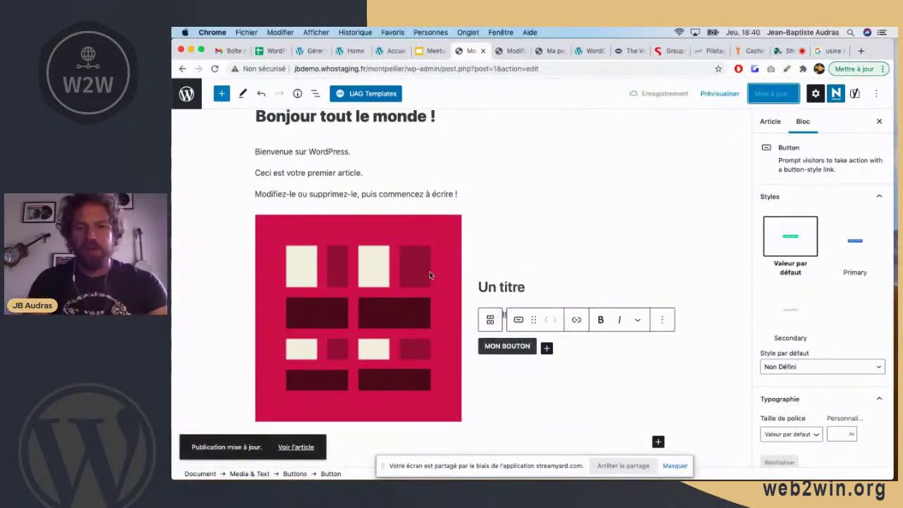
Save the whole Media & Text block as a reusable block named "Mon CTA" and update the article.
left_click(472, 244)
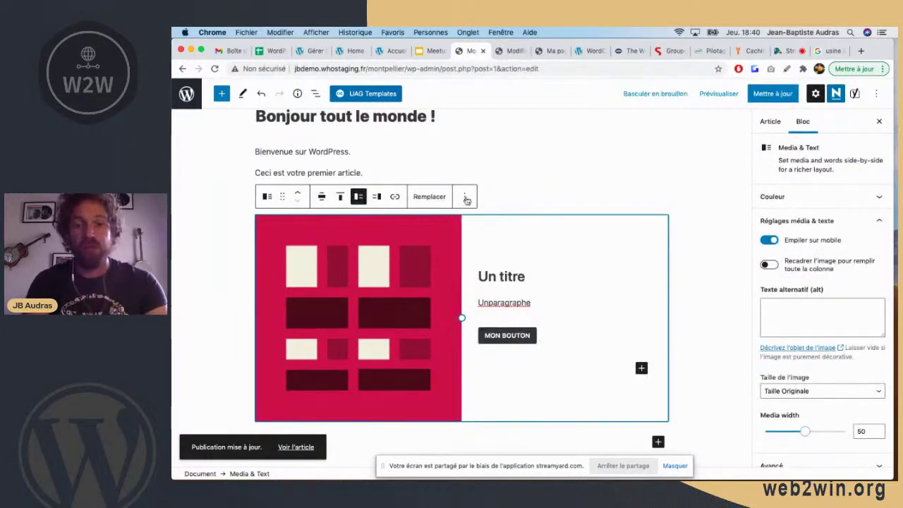
left_click(466, 198)
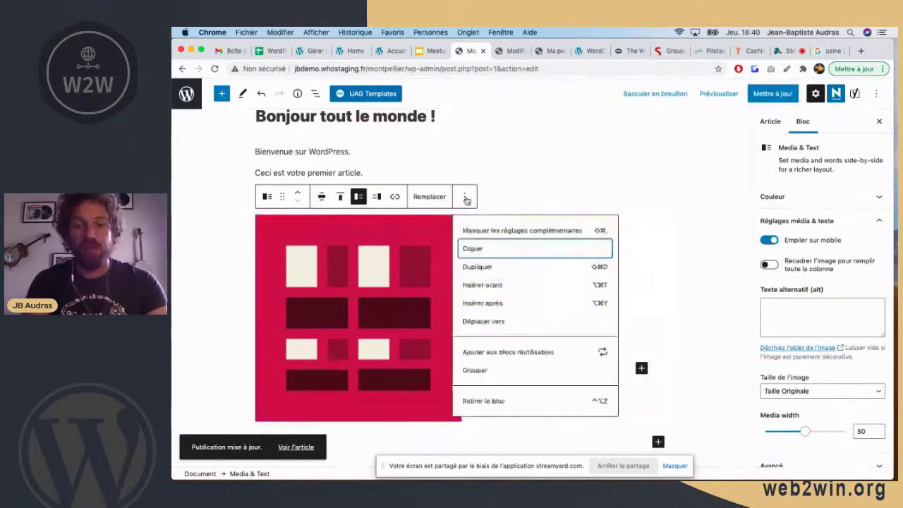
left_click(488, 353)
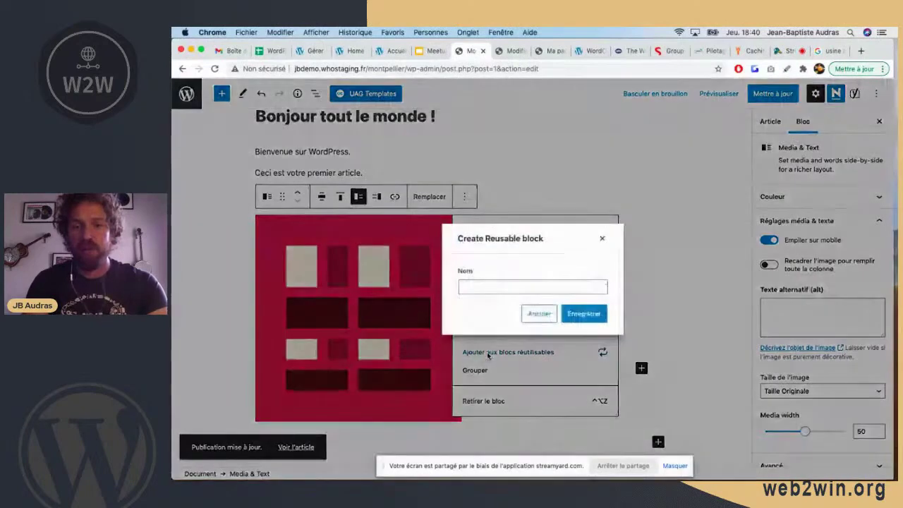
left_click(514, 286)
type("Mon bl")
key("BackSpace")
key("BackSpace")
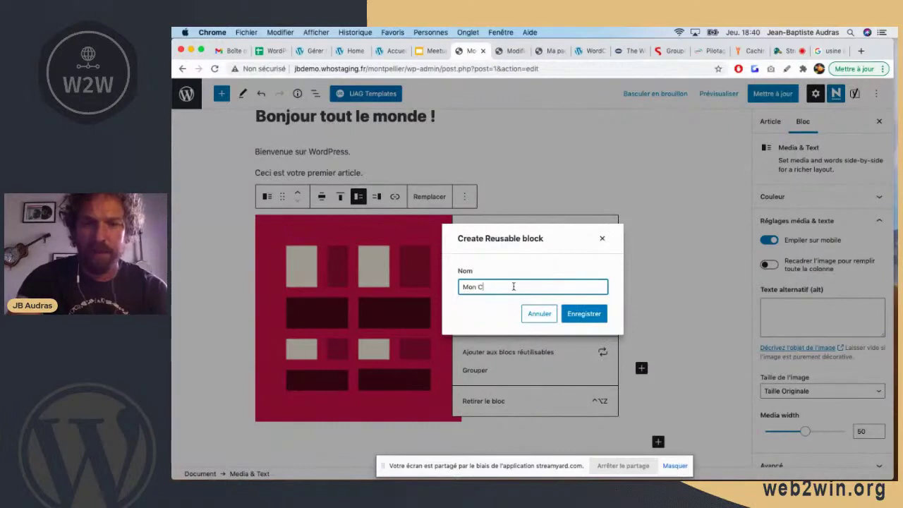
type("CTA")
left_click(586, 314)
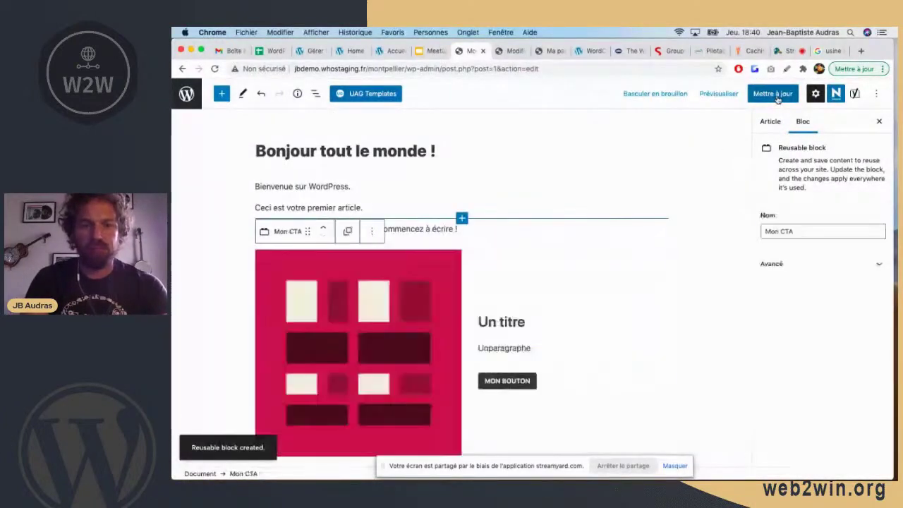
left_click(776, 95)
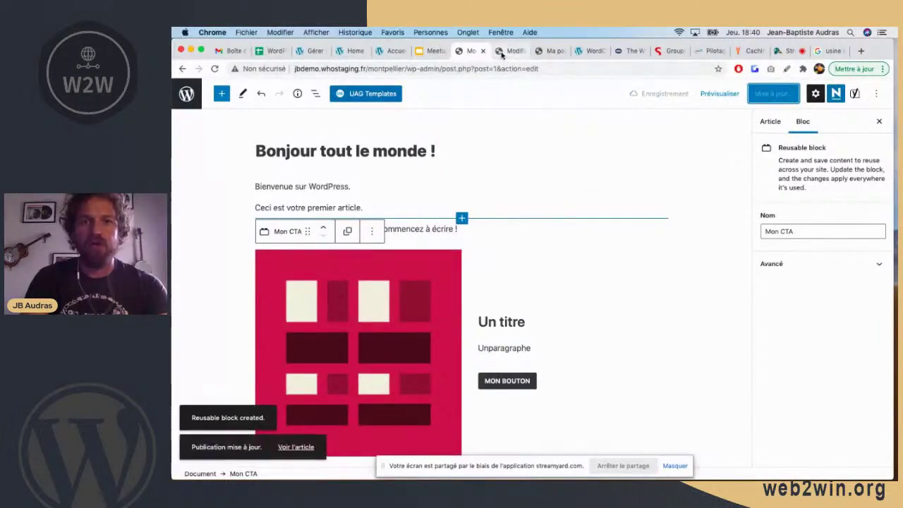
Switch to the Contact page's editor and reload it, accepting the refresh despite unsaved changes.
left_click(502, 54)
key("super+r")
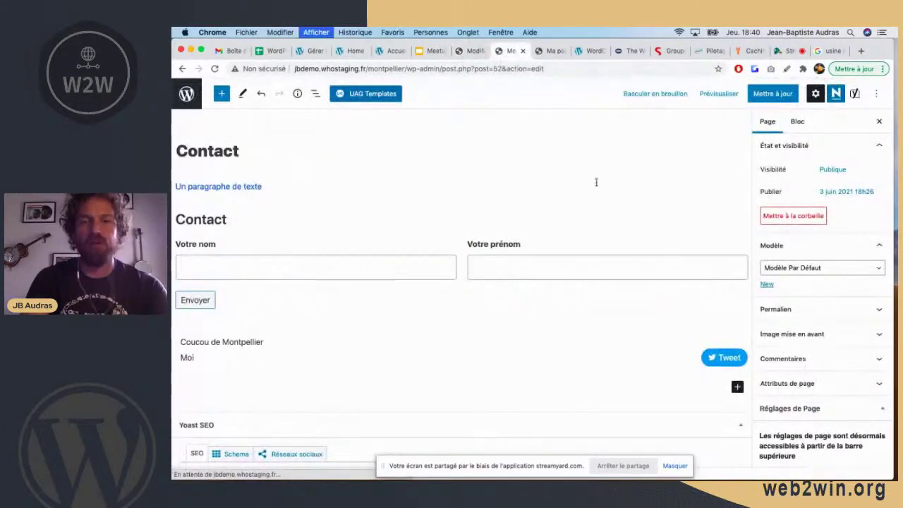
key("super+r")
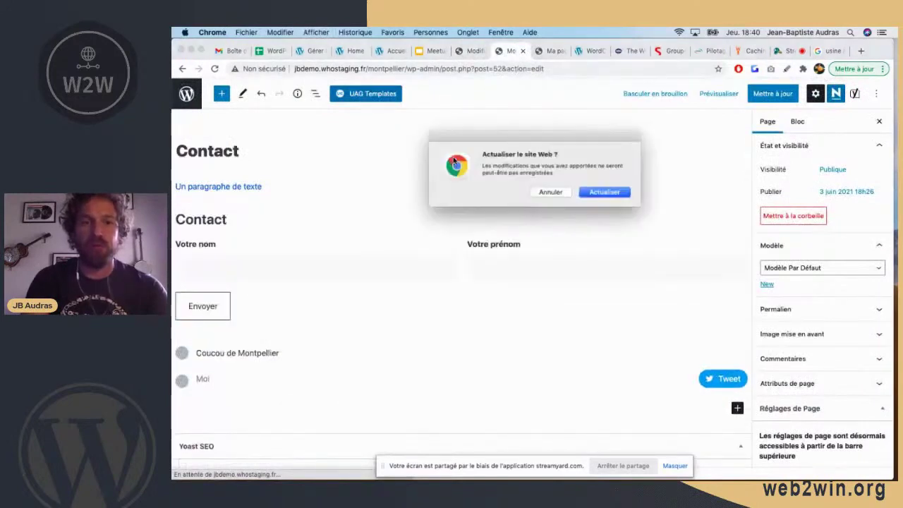
left_click(588, 189)
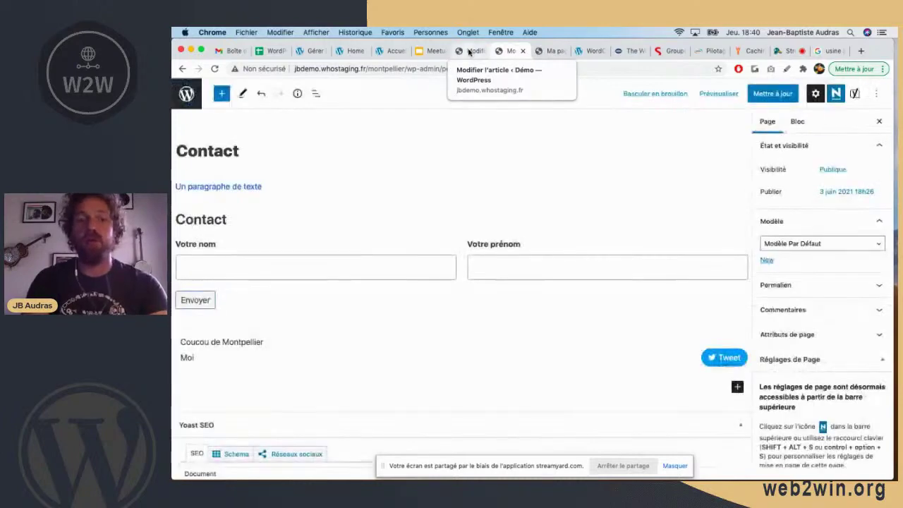
Search the blocks for "cta" and insert the reusable block "Mon CTA" at the end of the Contact page.
scroll(374, 314, "down", 1)
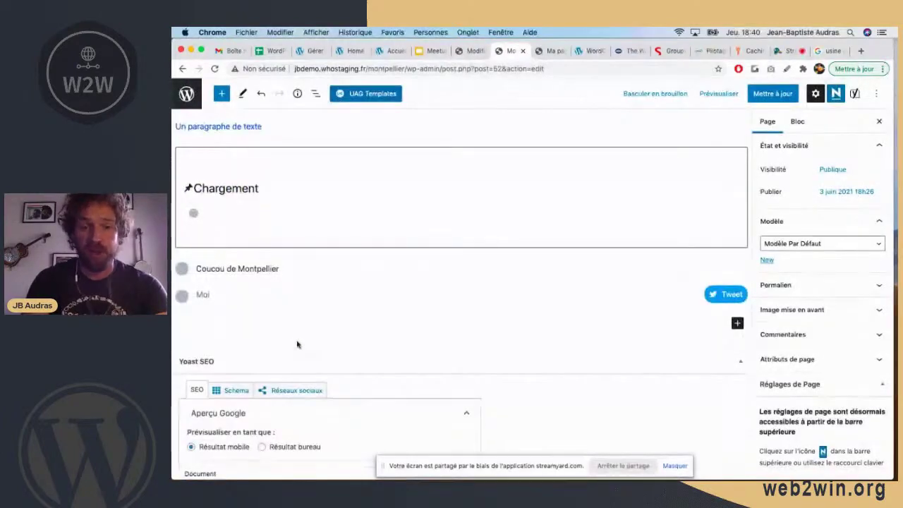
left_click(737, 348)
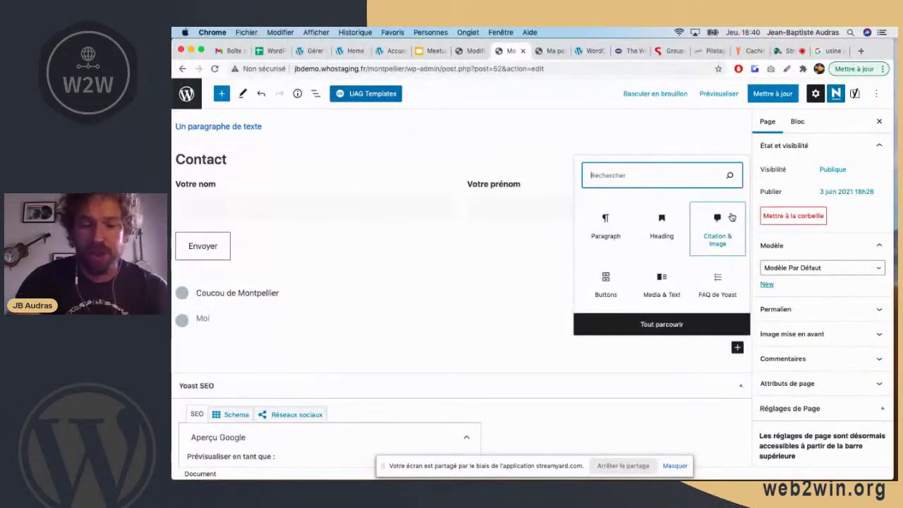
type("cta")
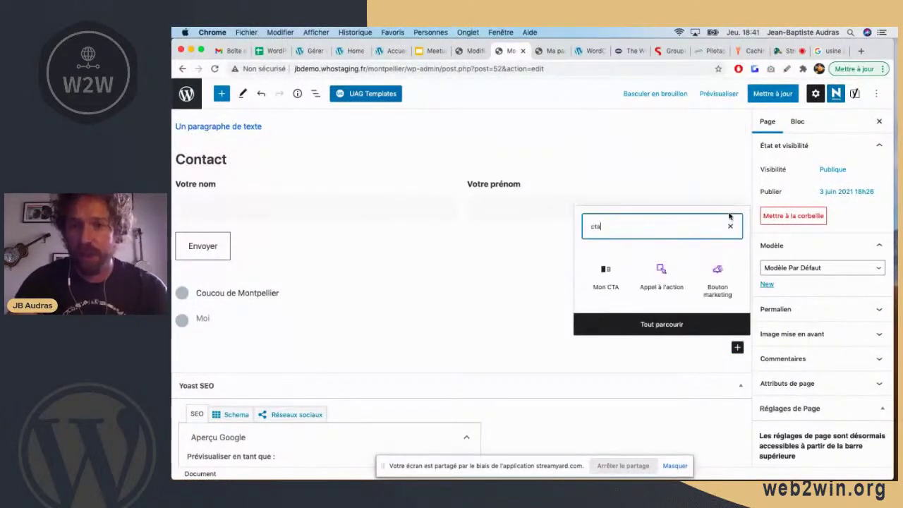
left_click(606, 277)
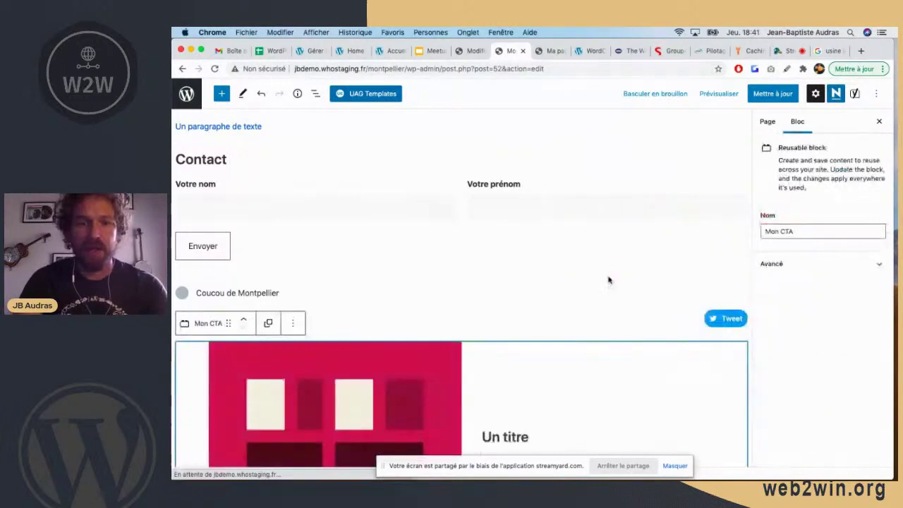
Change the heading inside the Contact page's "Mon CTA" block to "Un titre de niveau 2" and update the page.
scroll(469, 280, "down", 5)
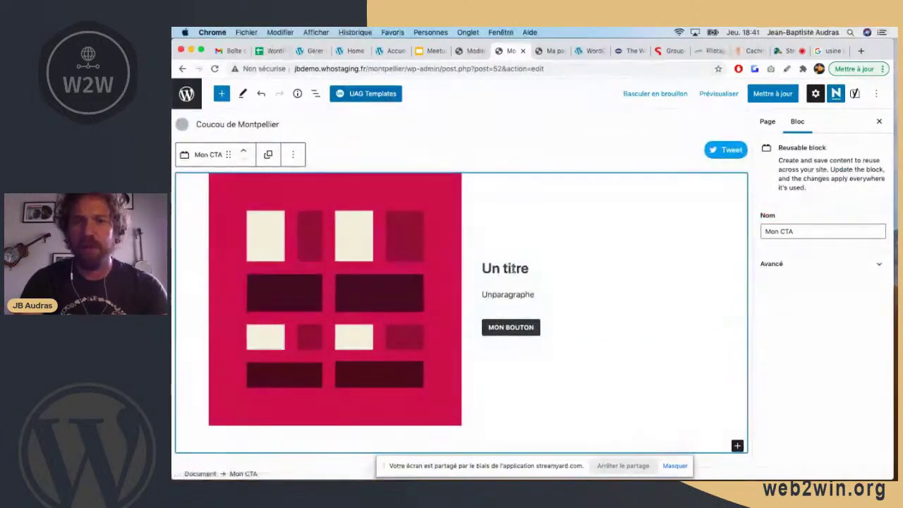
left_click(513, 268)
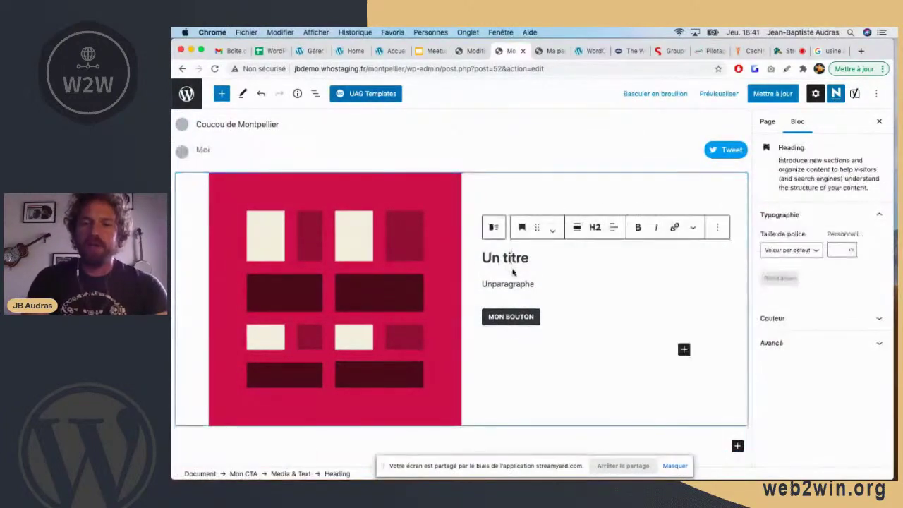
double_click(516, 258)
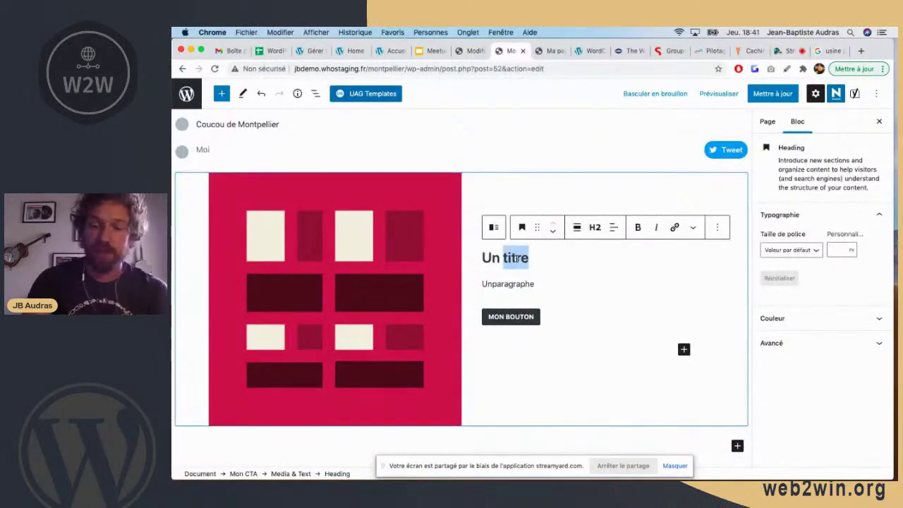
key("Right")
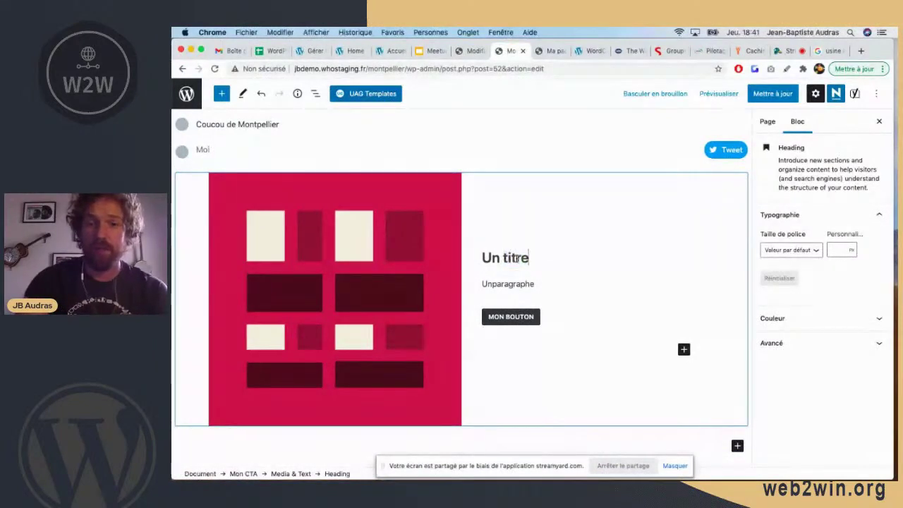
type("de niveau 2")
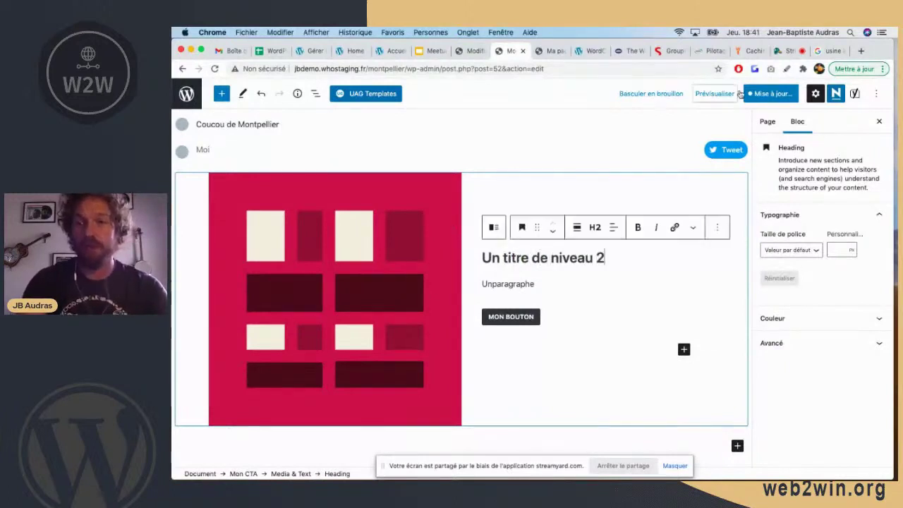
left_click(771, 93)
left_click(819, 95)
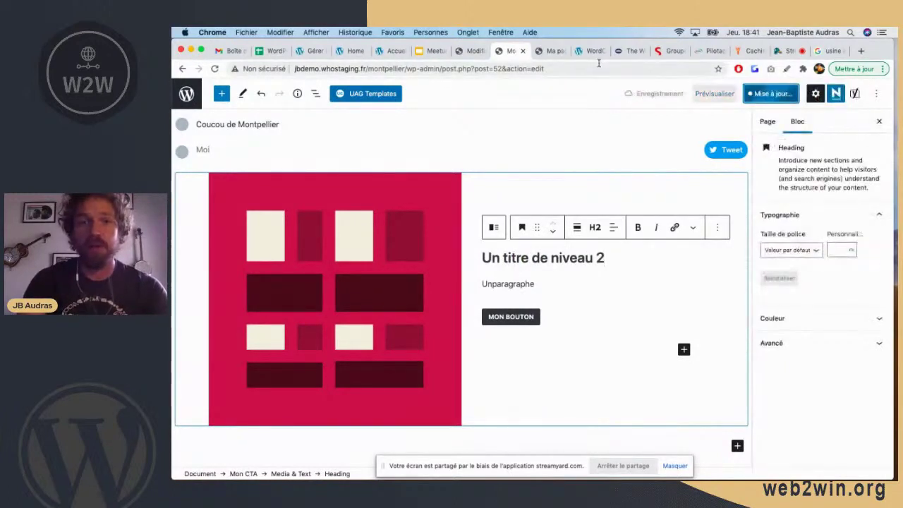
Switch to the editor of the article "Bonjour tout le monde !" and check the heading in its "Mon CTA" block.
left_click(468, 51)
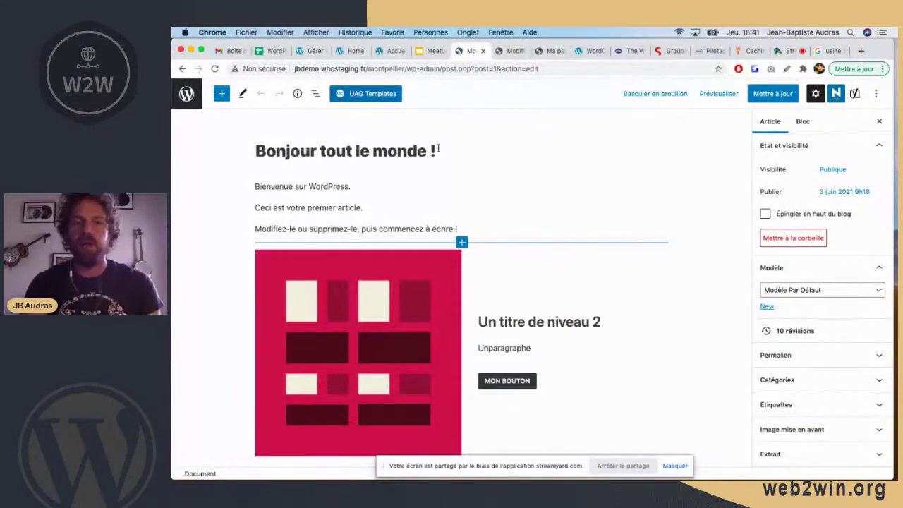
left_click(544, 322)
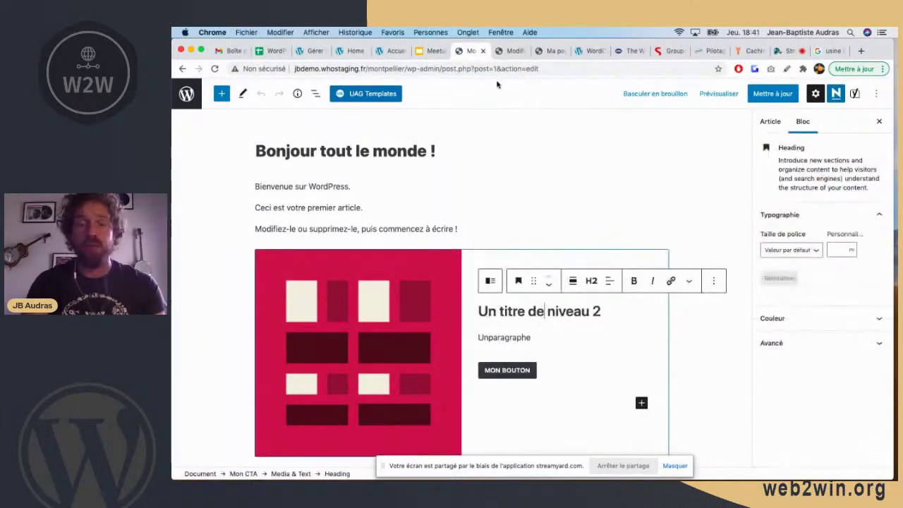
Open the site administration in a separate browser tab and activate the "Reusable Blocks Extended" extension.
left_click(186, 96, "super")
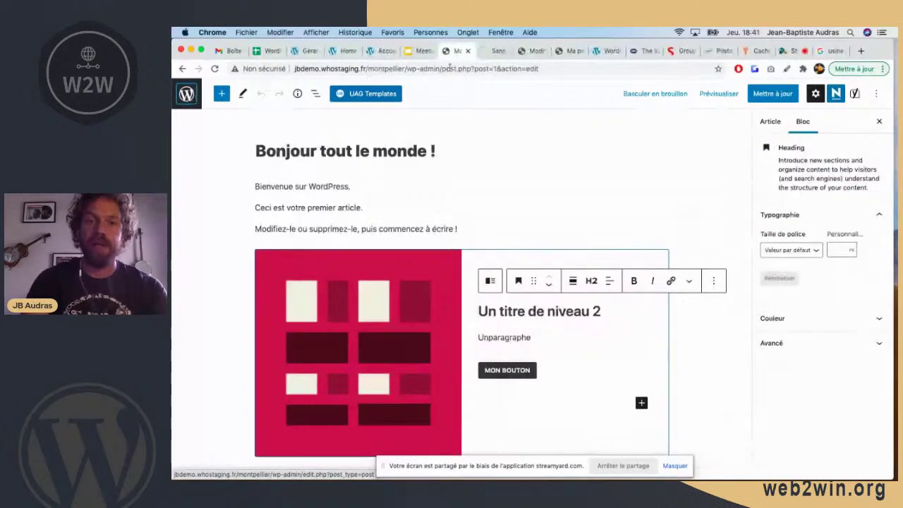
left_click_drag(496, 54, 460, 51)
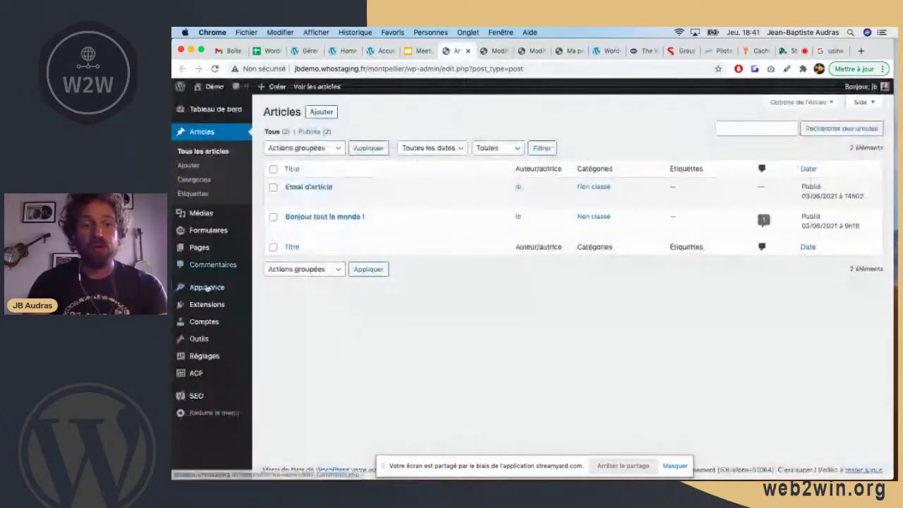
left_click(208, 306)
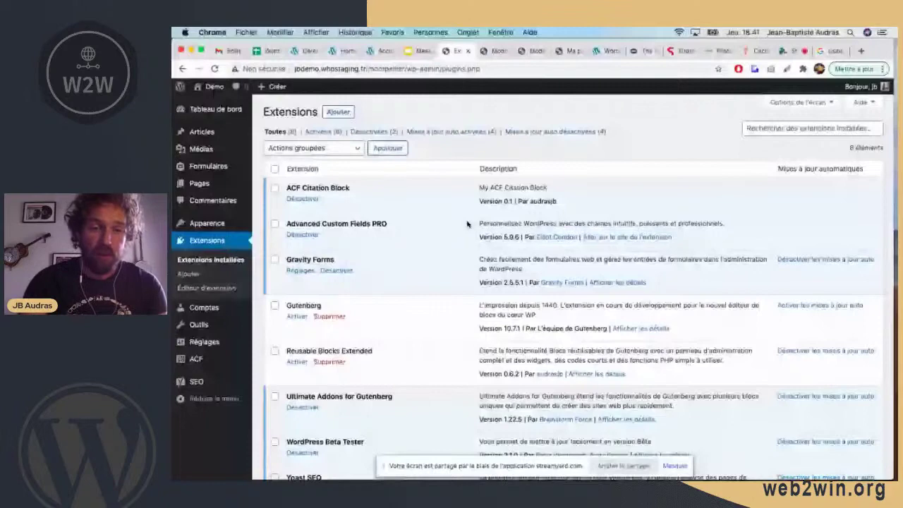
left_click(297, 362)
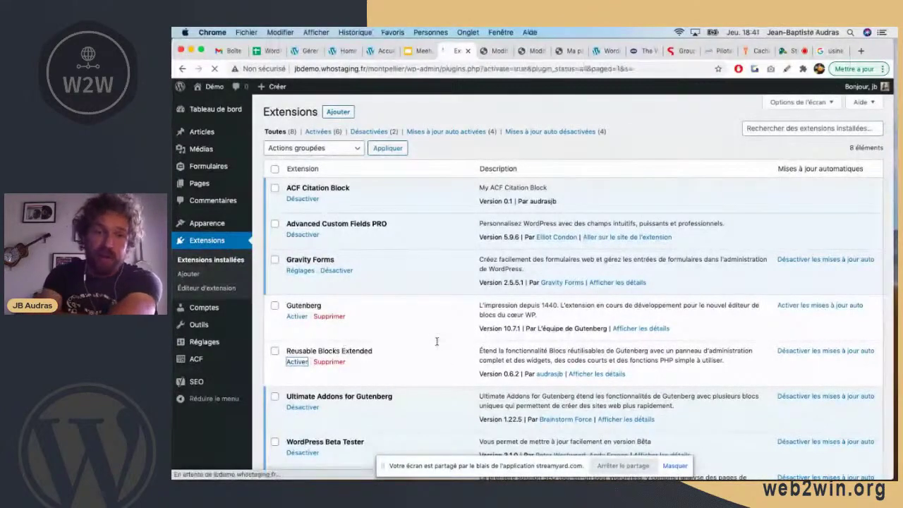
scroll(436, 343, "down", 3)
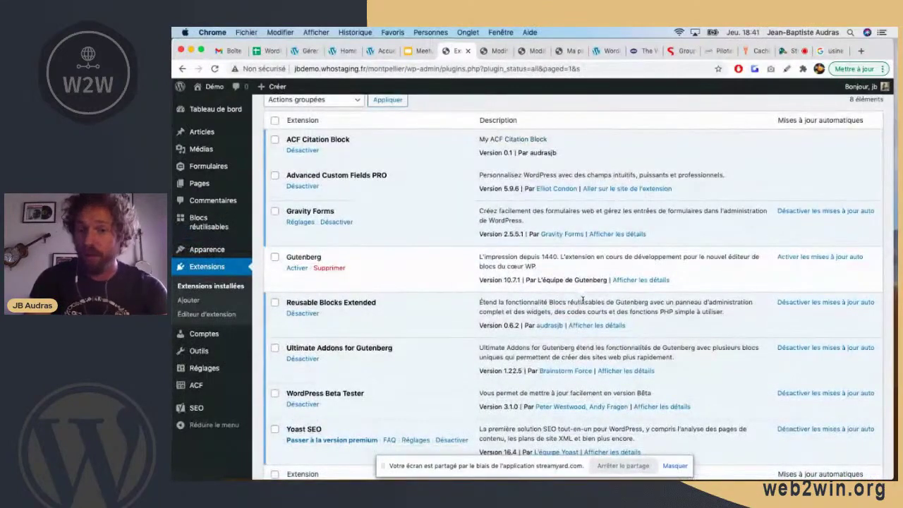
Open the list of reusable blocks, highlight the shortcode of "Mon CTA" and convert the block into a composition.
left_click(212, 227)
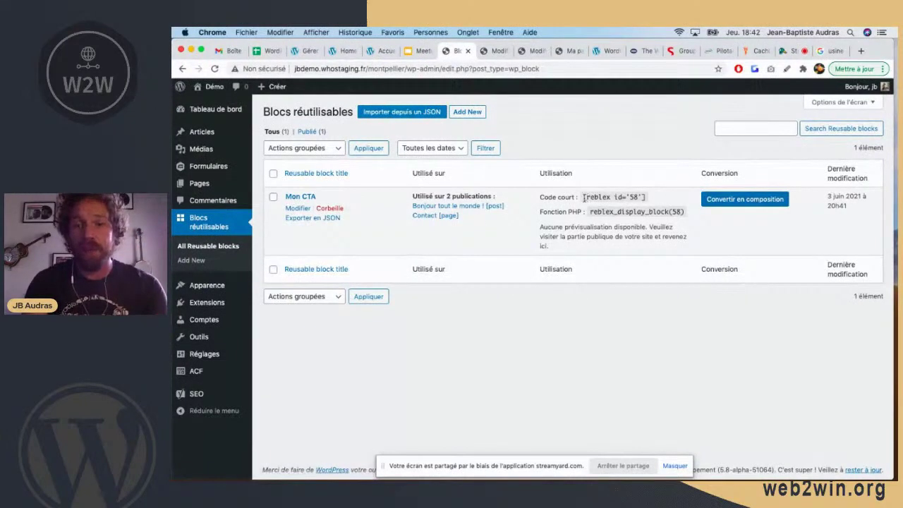
left_click_drag(587, 197, 645, 200)
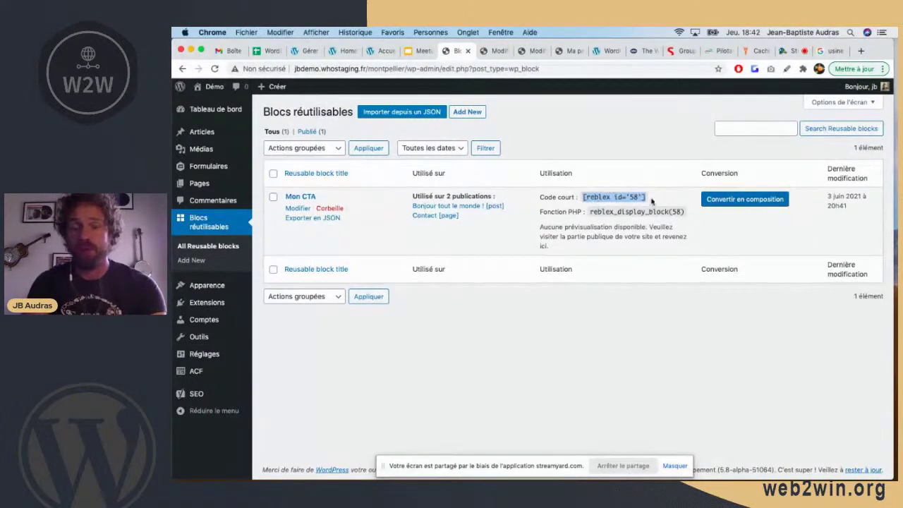
left_click(749, 200)
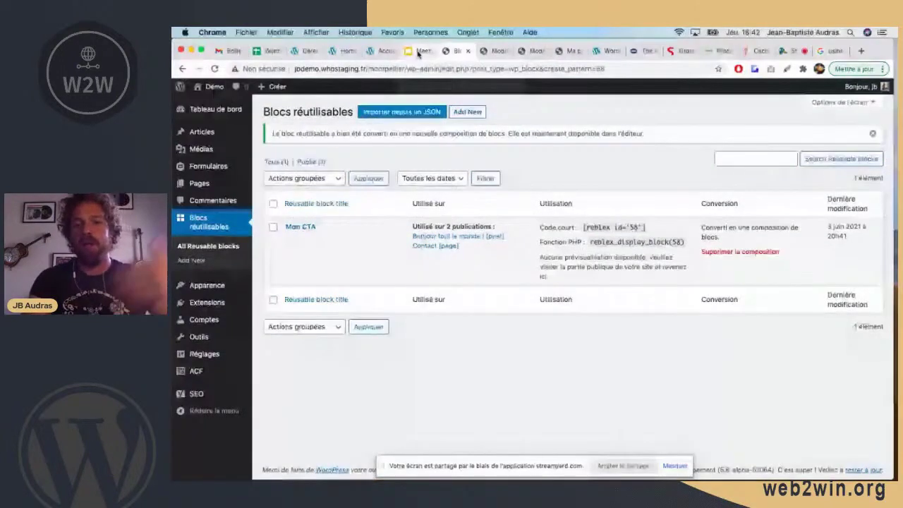
Show the slide about block compositions, return to the reusable blocks list and highlight the conversion status of "Mon CTA".
left_click(419, 51)
key("Down")
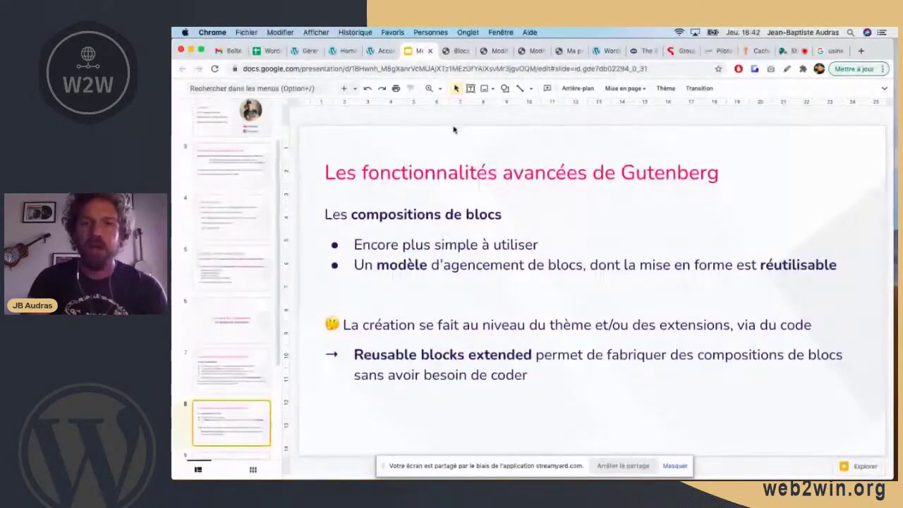
left_click(498, 51)
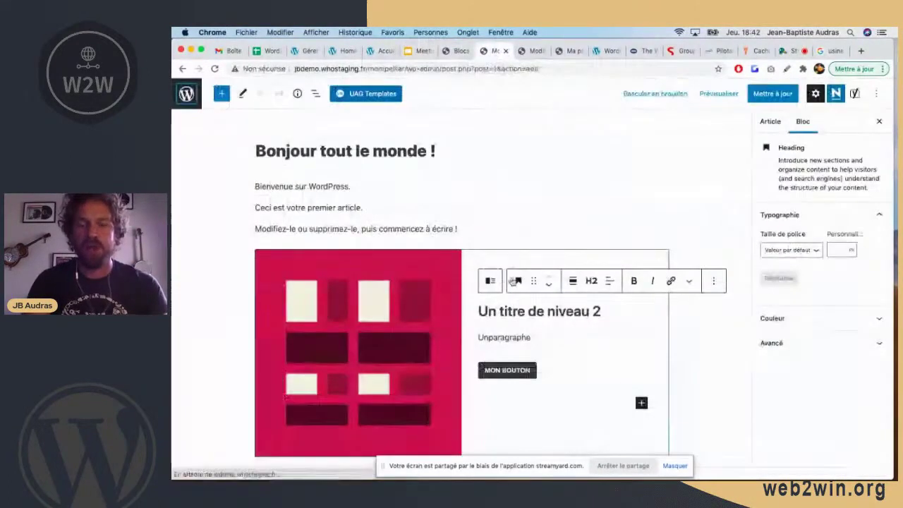
left_click(456, 52)
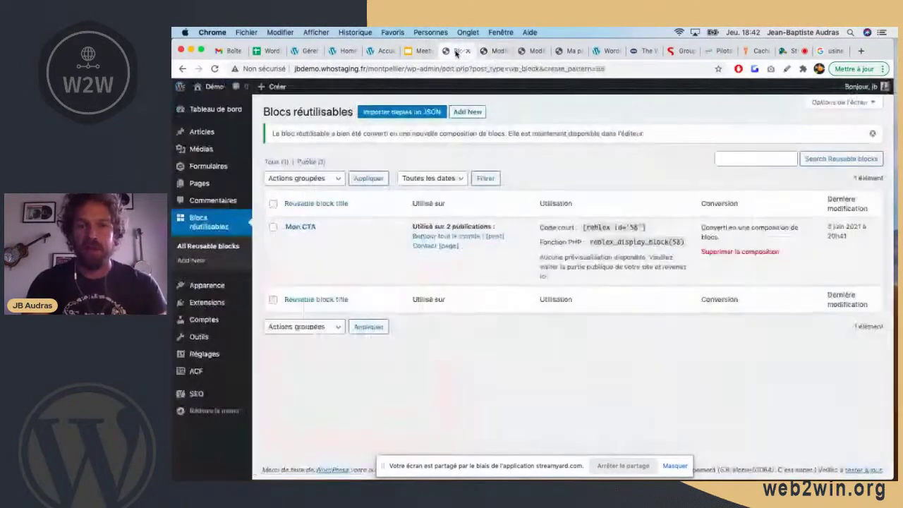
triple_click(733, 226)
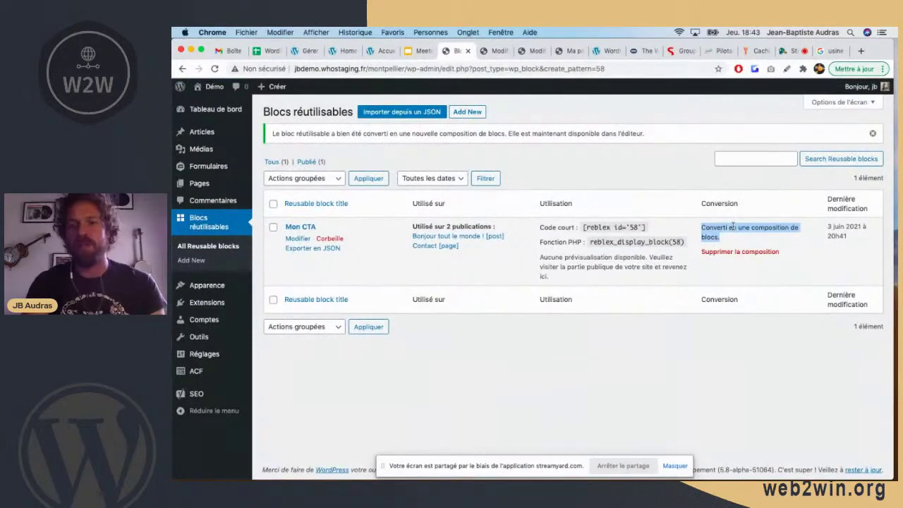
Open the article "Essai d'article" for editing from the list of articles.
left_click(204, 132)
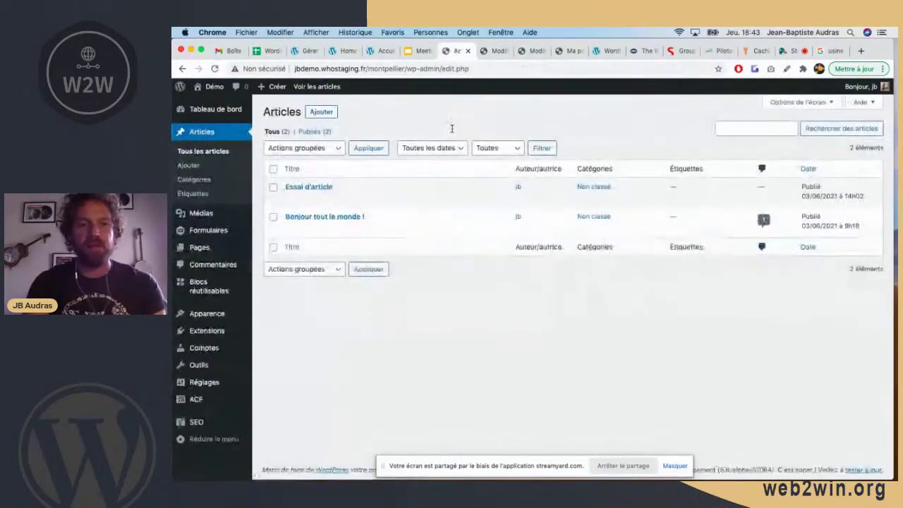
left_click(316, 189)
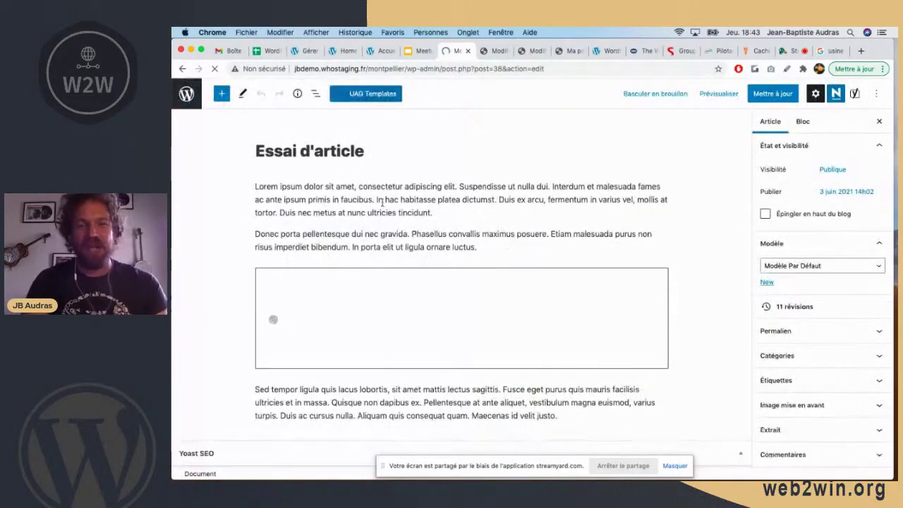
scroll(457, 233, "down", 3)
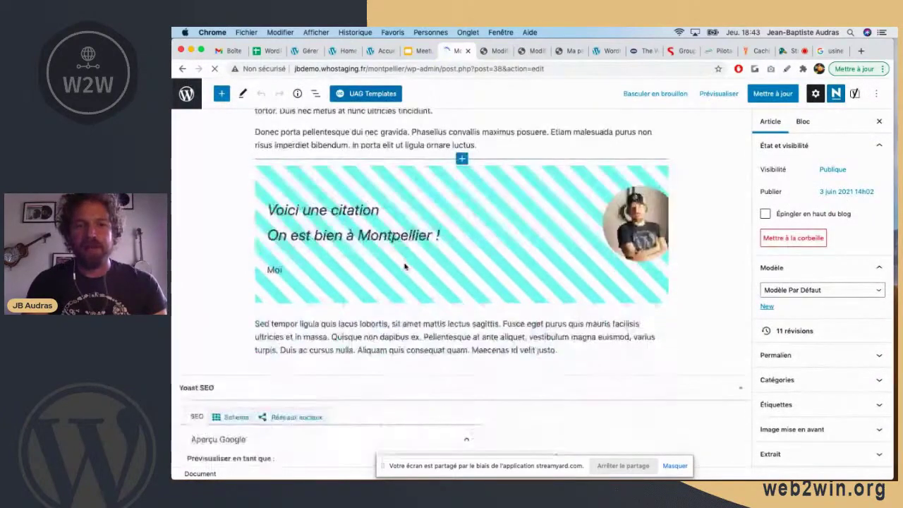
Insert the composition "Mon CTA" from the category "Blocs Réutilisables Convertis" at the end of the article "Essai d'article".
left_click(222, 96)
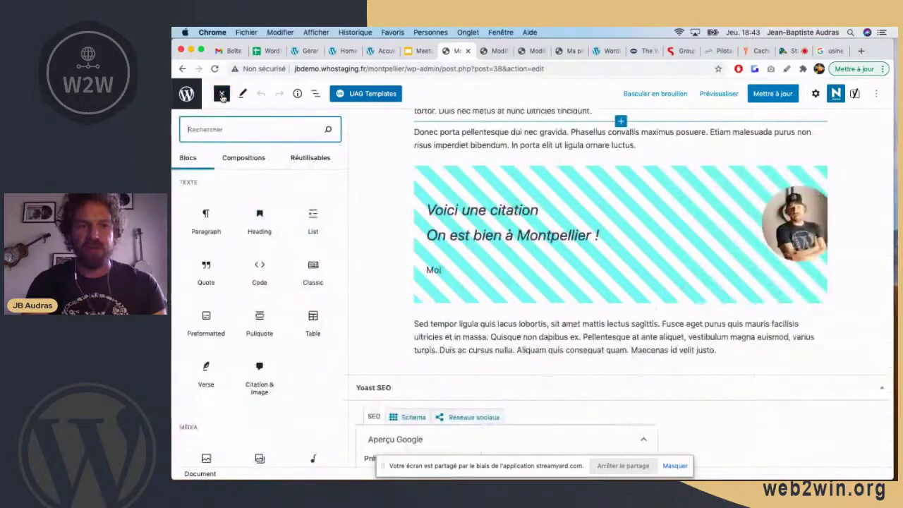
left_click(315, 157)
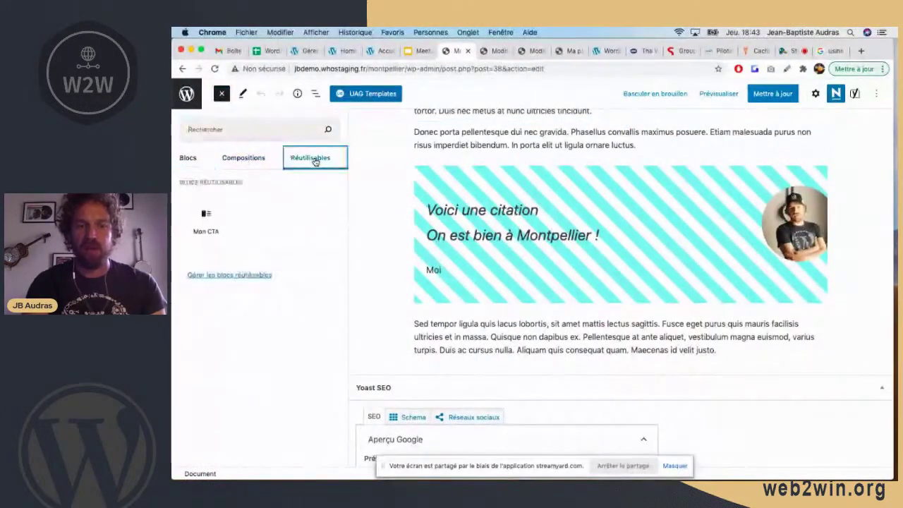
mouse_move(212, 207)
left_click(248, 158)
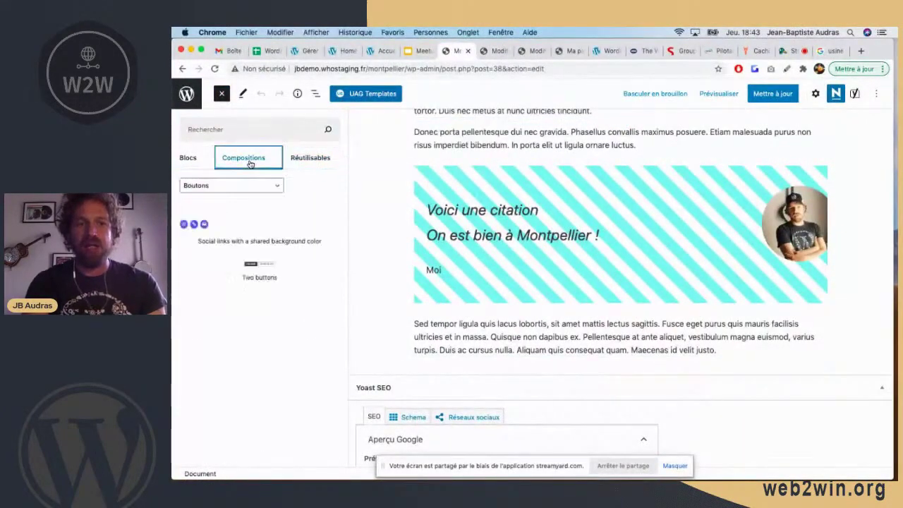
left_click(252, 186)
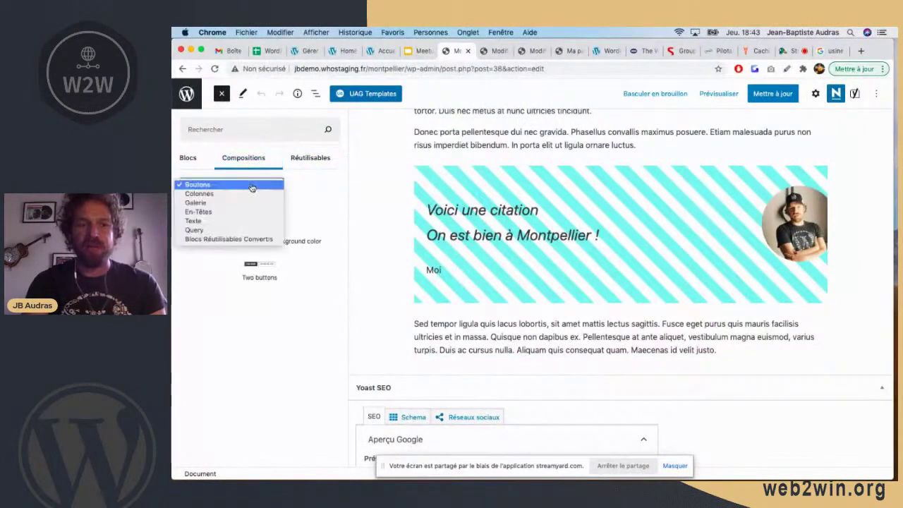
left_click(229, 239)
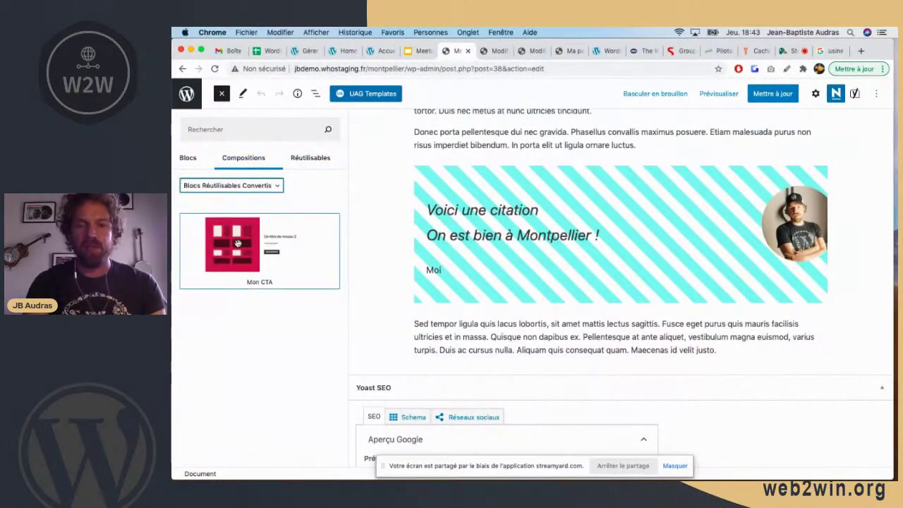
left_click(238, 244)
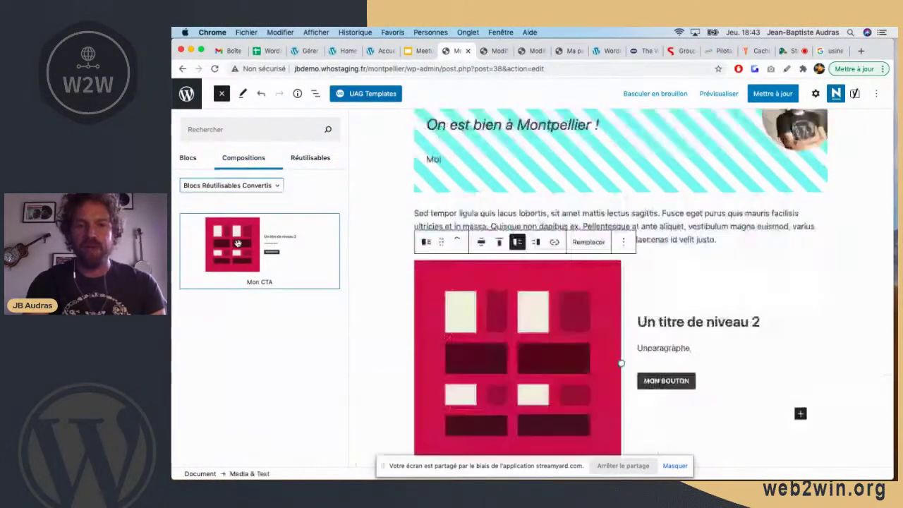
Replace the heading of the inserted "Mon CTA" composition with "uskbqvjksqbv".
triple_click(708, 326)
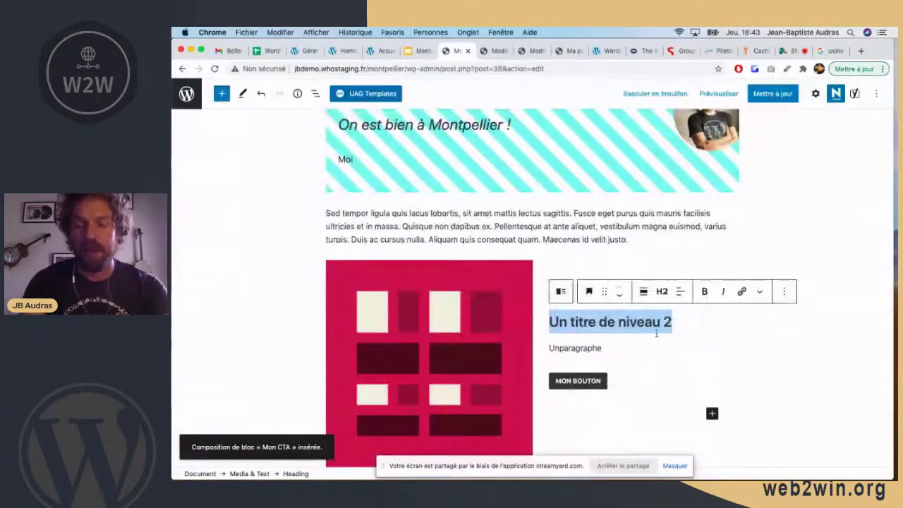
type("u")
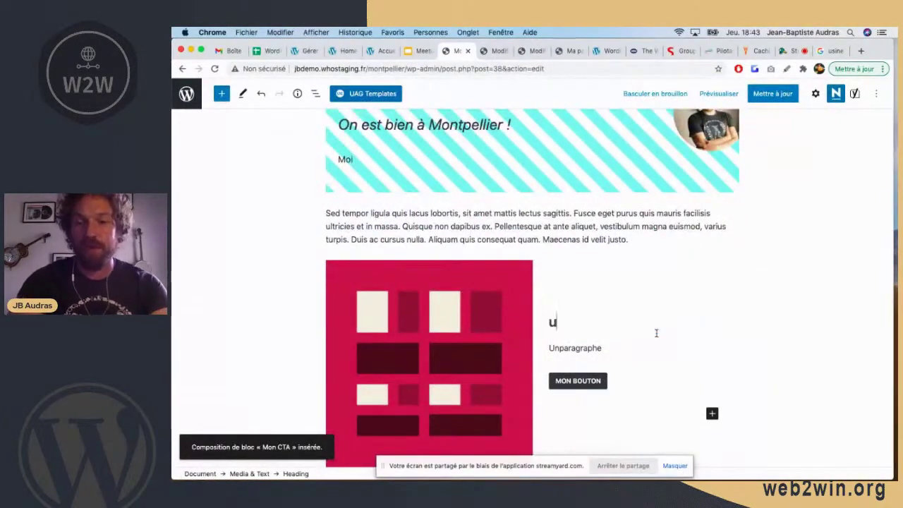
type("skbqvjksqbv")
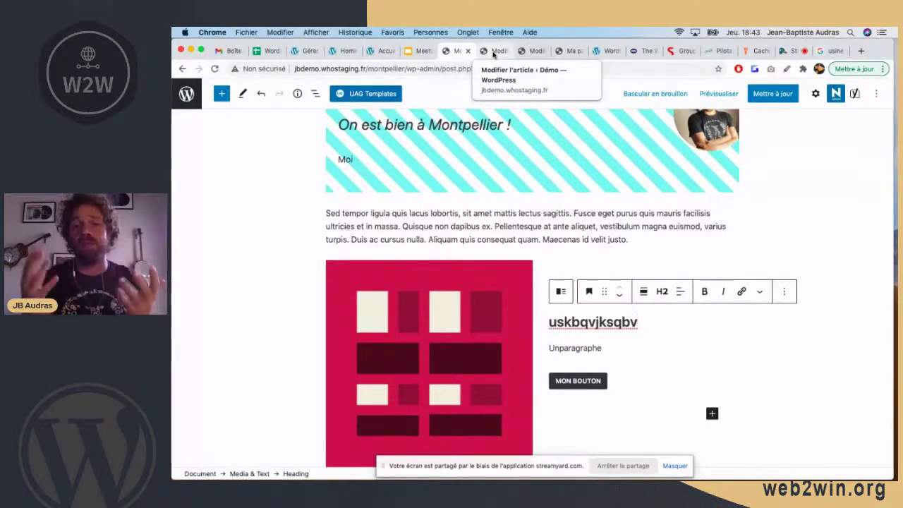
Show the block compositions slide in Google Slides and switch to the StreamYard broadcast studio.
left_click(423, 52)
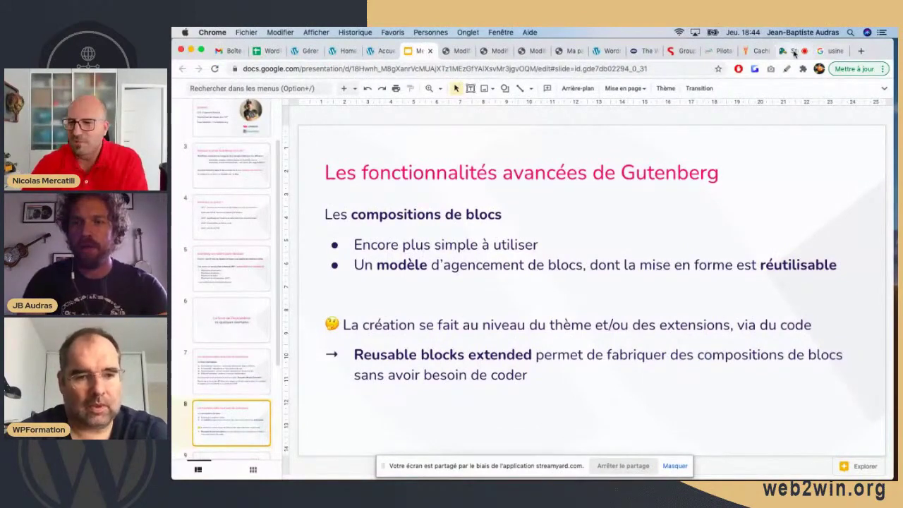
left_click(793, 52)
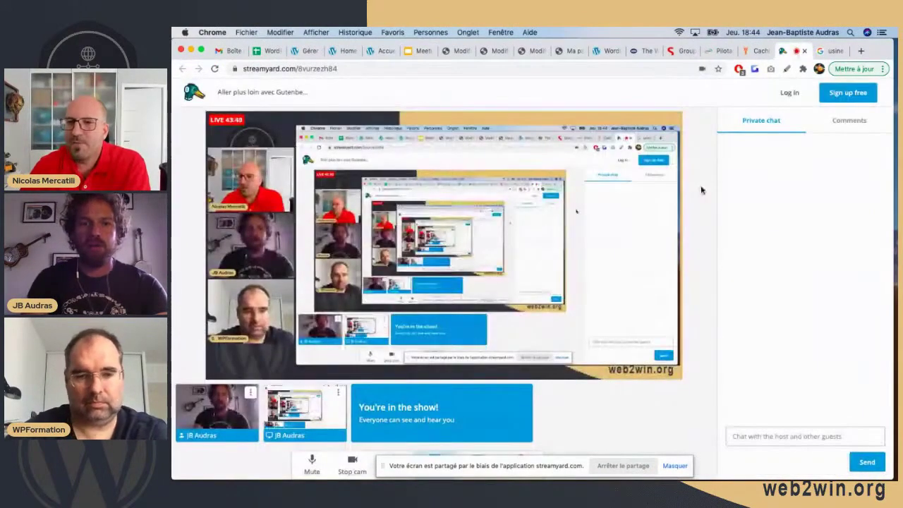